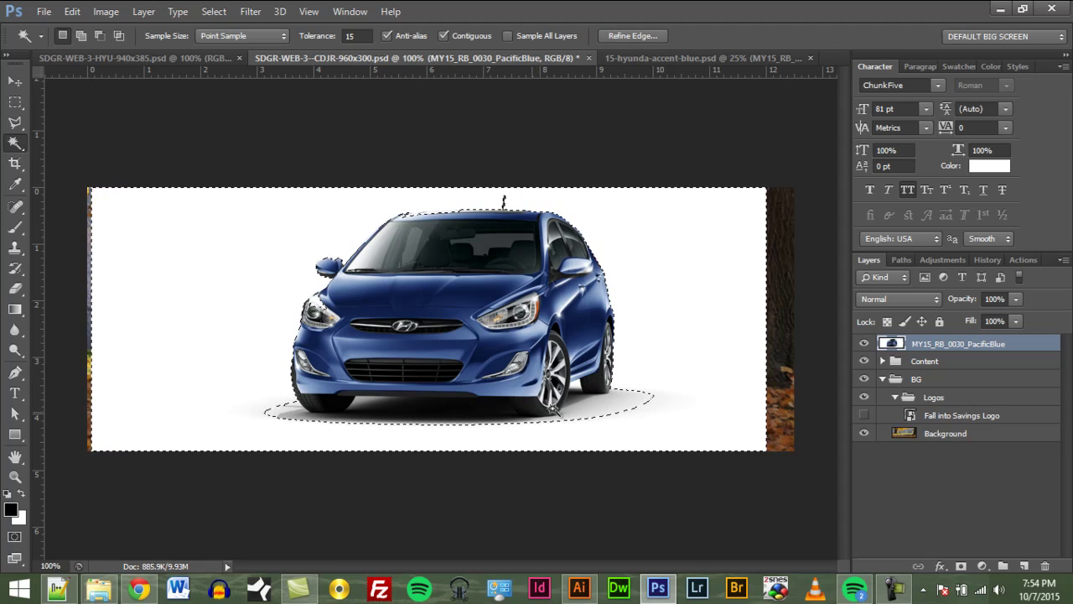
Step: Check the selection edges around the car and add a layer mask hiding the selected white background
key(z)
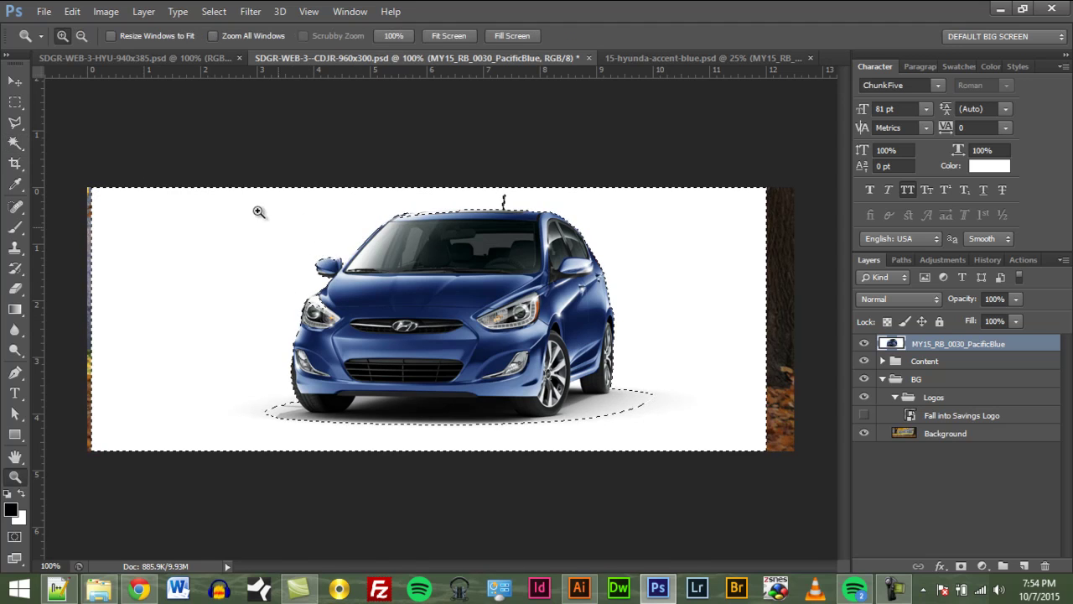
drag(259, 212, 438, 354)
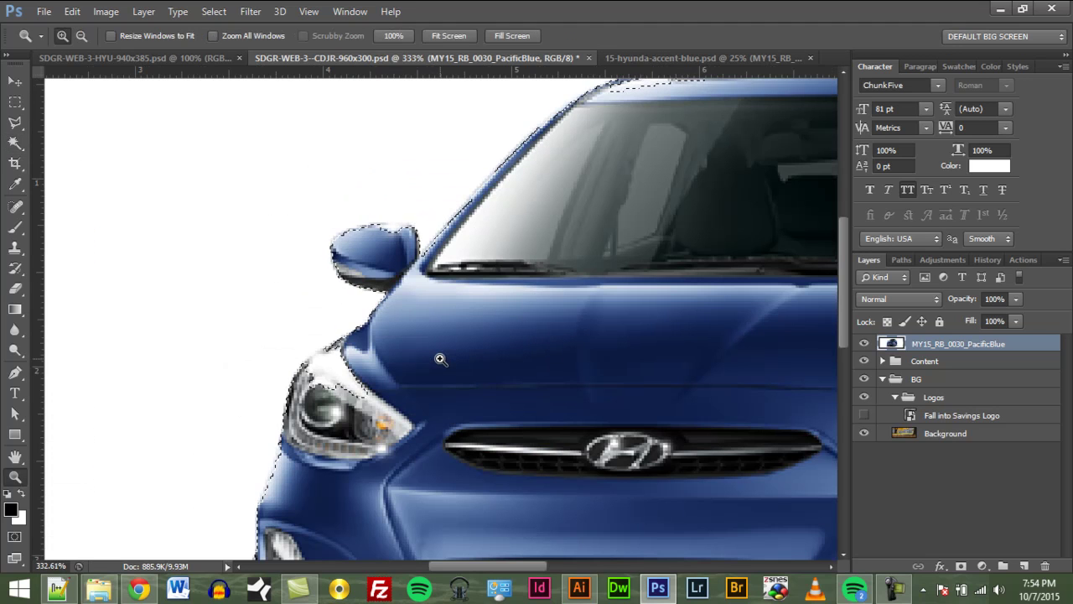
key(ctrl+0)
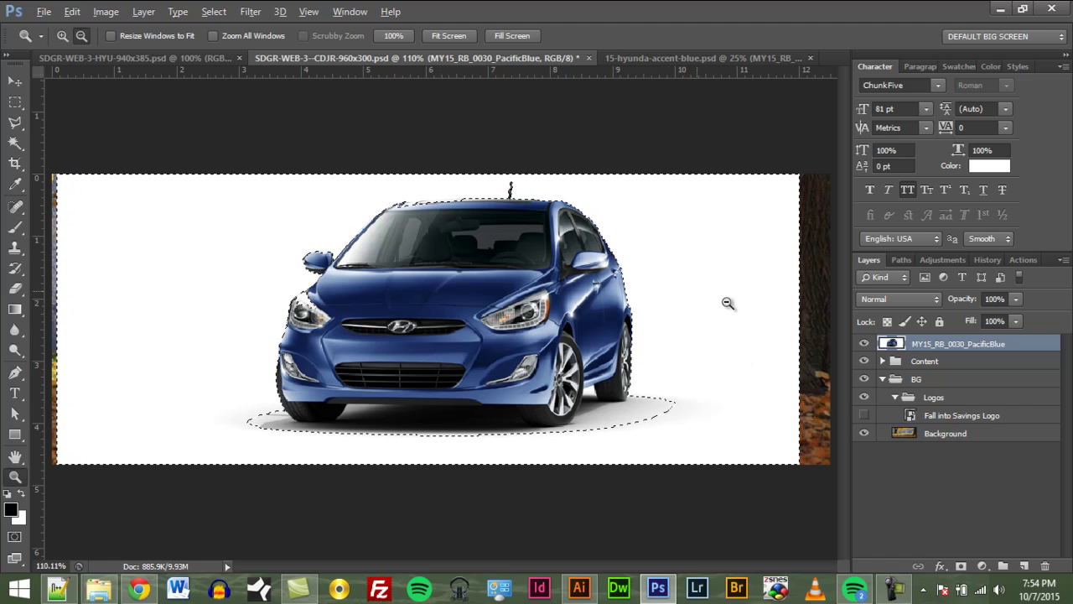
click(961, 567)
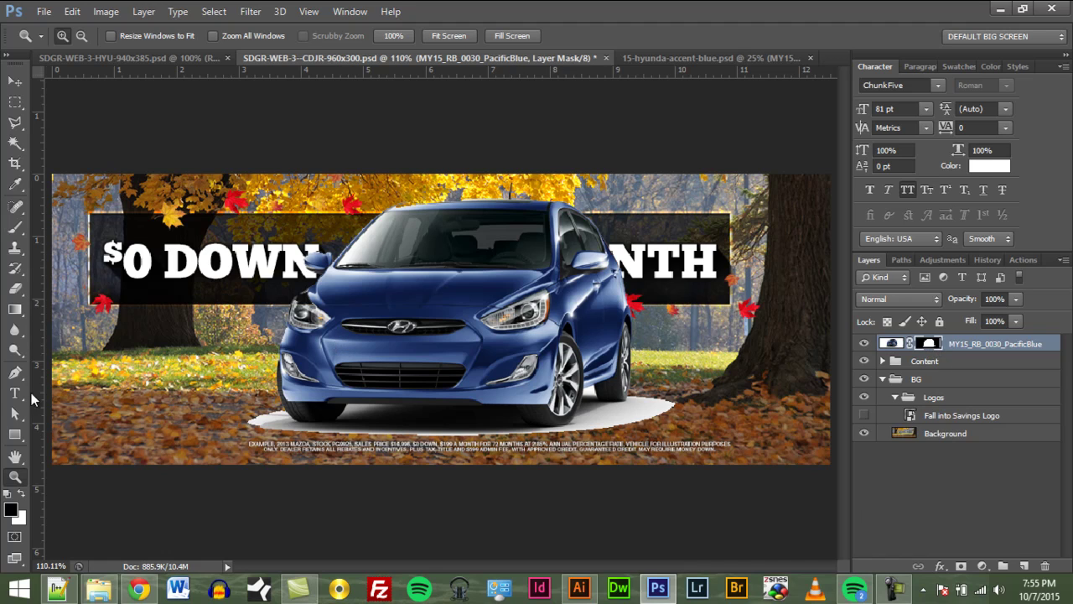
Step: Reduce the Brush tool to 55 px and duplicate the masked MY15_RB_0030_PacificBlue car layer
click(15, 230)
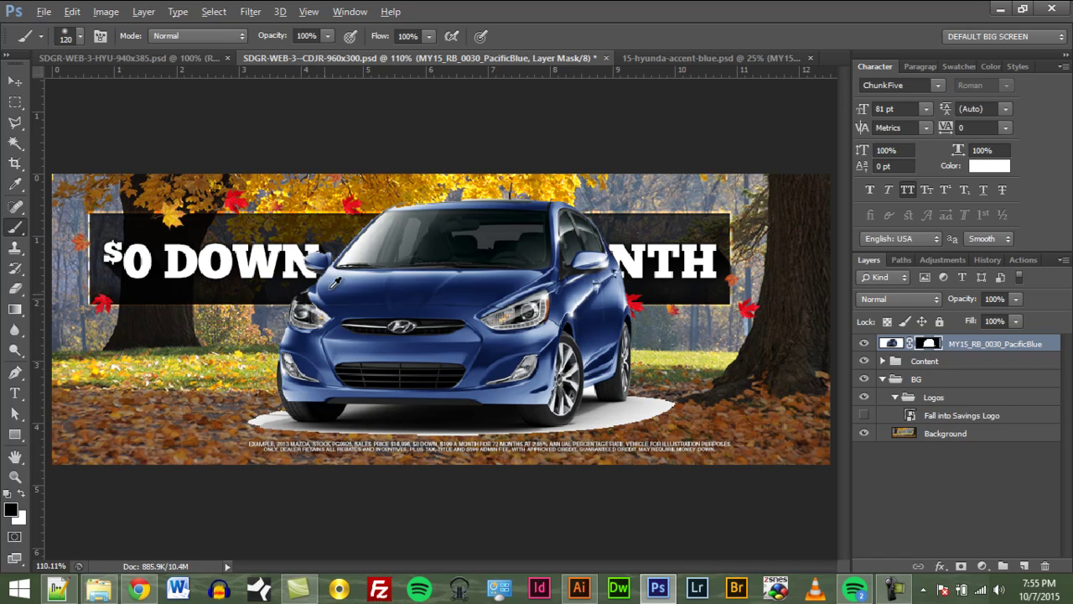
drag(332, 285, 308, 288)
key(ctrl+2)
key(ctrl+j)
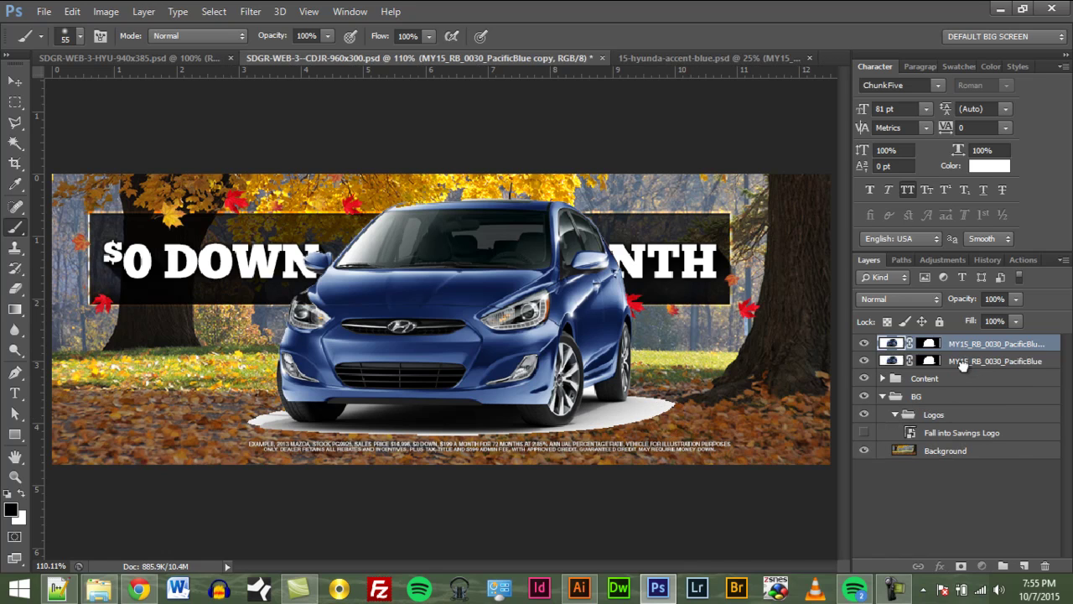
Step: Place the duplicated car layer beneath the original and rename it Shadow
drag(963, 364, 965, 368)
double_click(971, 363)
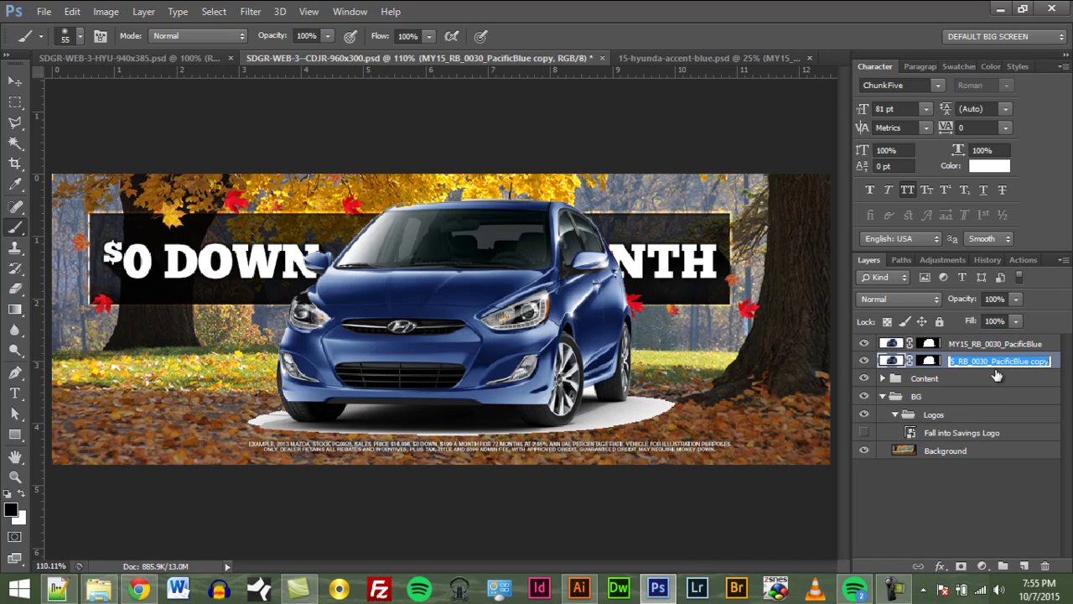
text(Shadow)
key(Return)
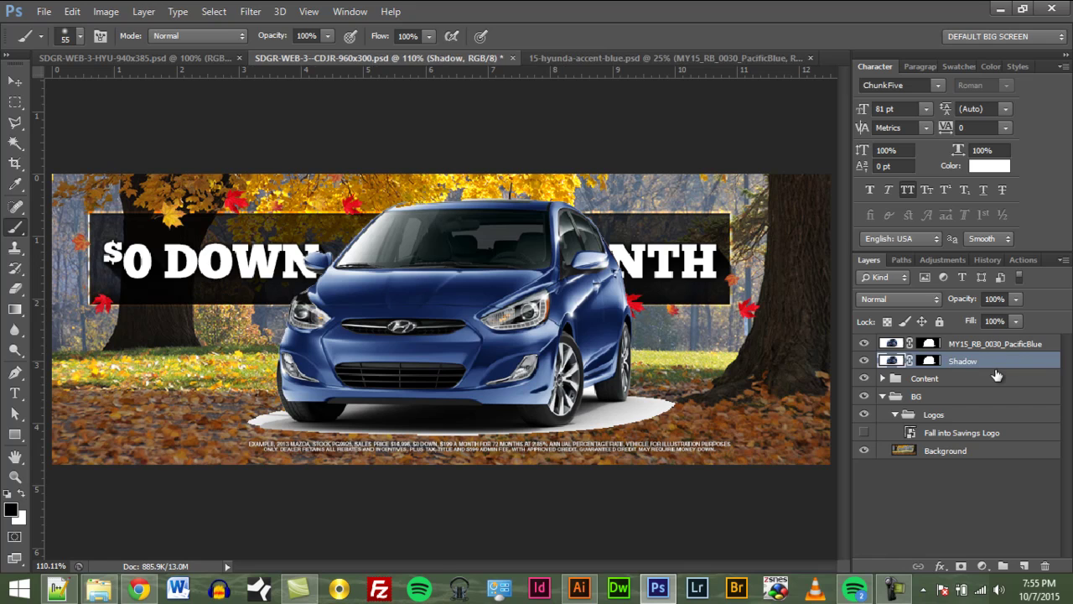
Step: Rename the upper car layer, MY15_RB_0030_PacificBlue, to Fill
click(981, 344)
double_click(981, 344)
text(Fill)
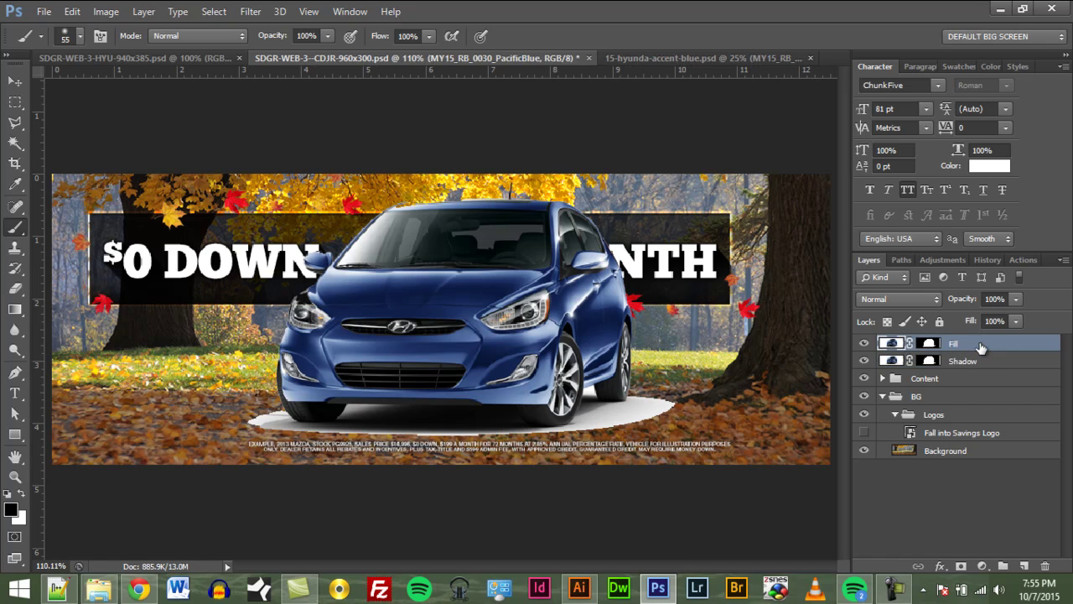
key(Return)
Step: Set the Shadow layer's blend mode to Multiply
click(952, 359)
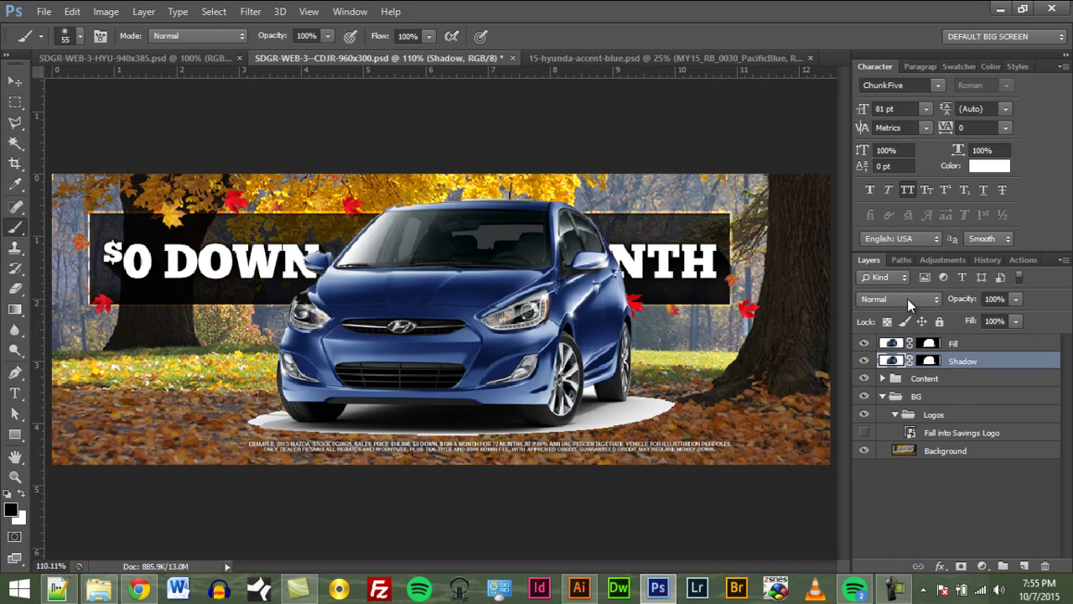
click(899, 299)
click(880, 66)
Step: Paint black on the Fill layer's mask over the white ground beneath and beside the car
click(928, 361)
click(929, 343)
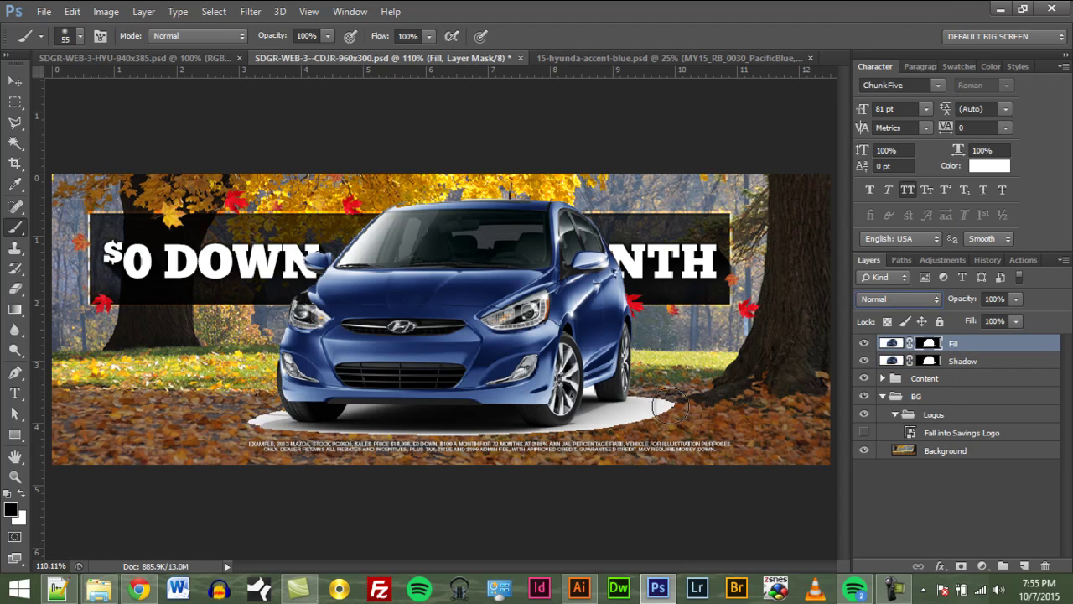
mouse_move(670, 405)
mouse_down()
mouse_move(608, 412)
mouse_move(595, 397)
mouse_move(559, 425)
mouse_up()
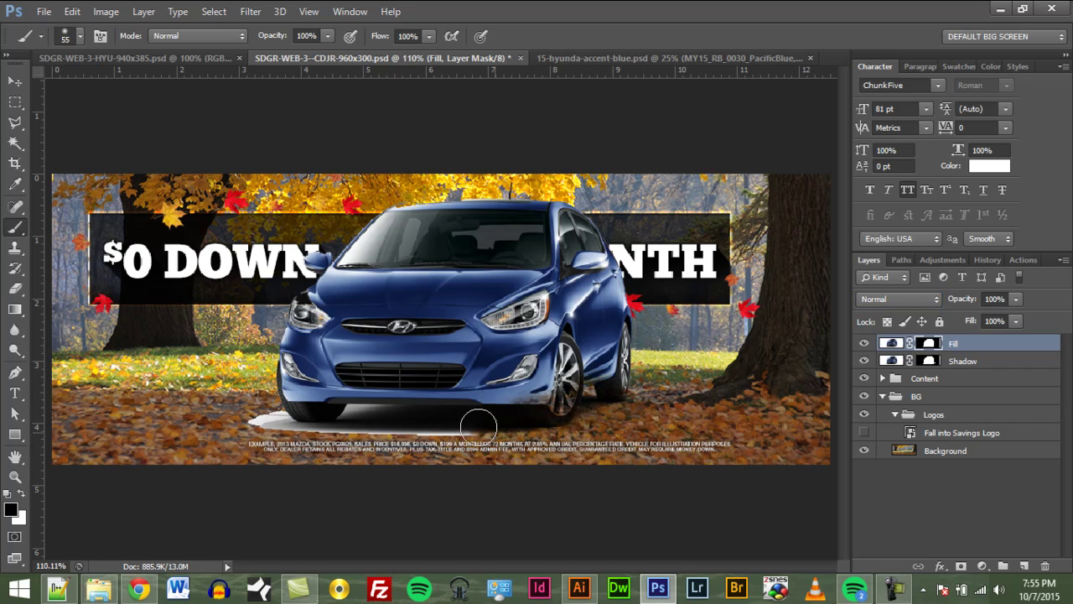
mouse_move(478, 425)
mouse_down()
mouse_move(393, 412)
mouse_move(342, 414)
mouse_move(400, 424)
mouse_move(261, 416)
mouse_up()
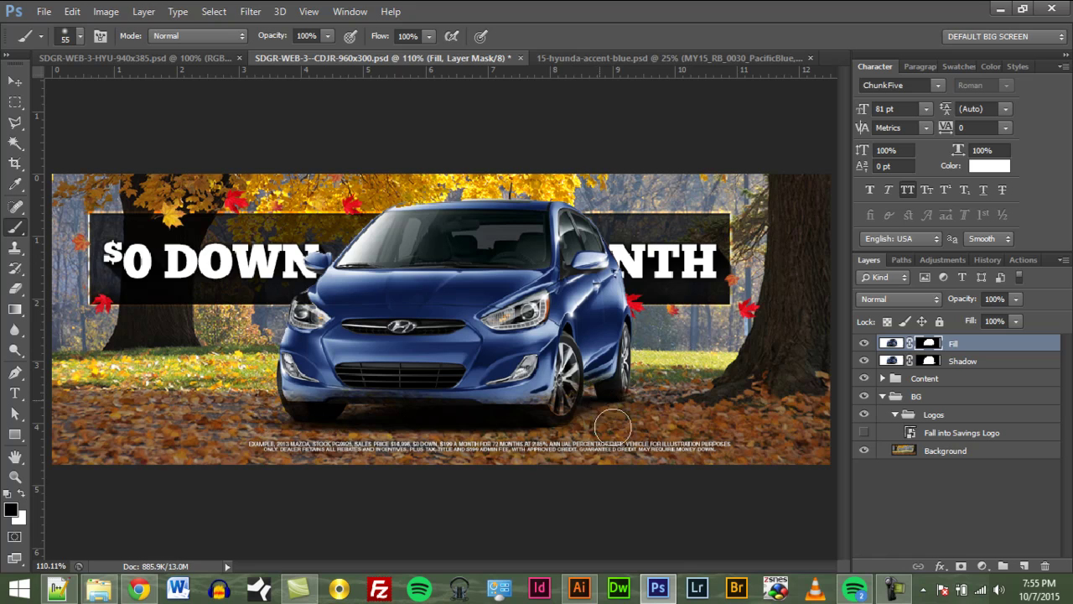
Step: Adjust the brush to a 36 px diameter and make white the painting colour for restoring the front bumper
scroll(273, 418, up, 8)
drag(554, 323, 427, 303)
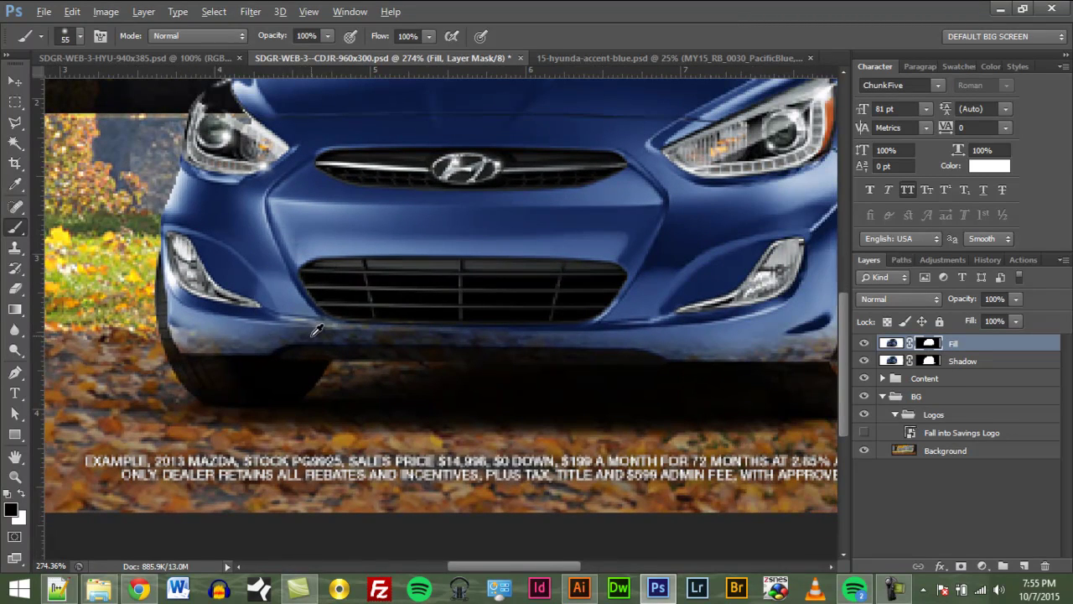
drag(312, 336, 316, 324)
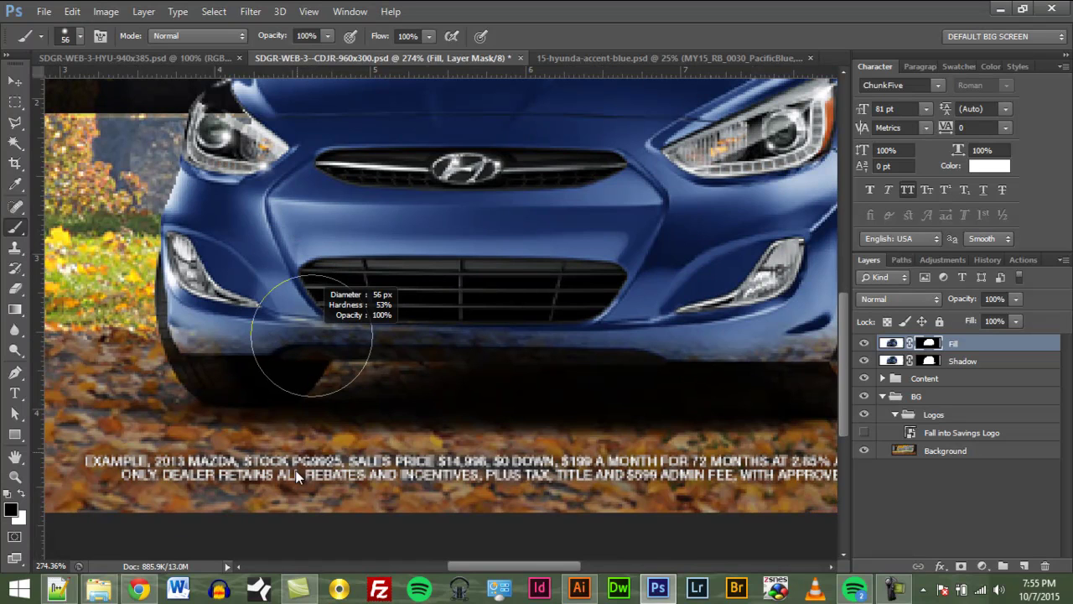
drag(314, 465, 305, 480)
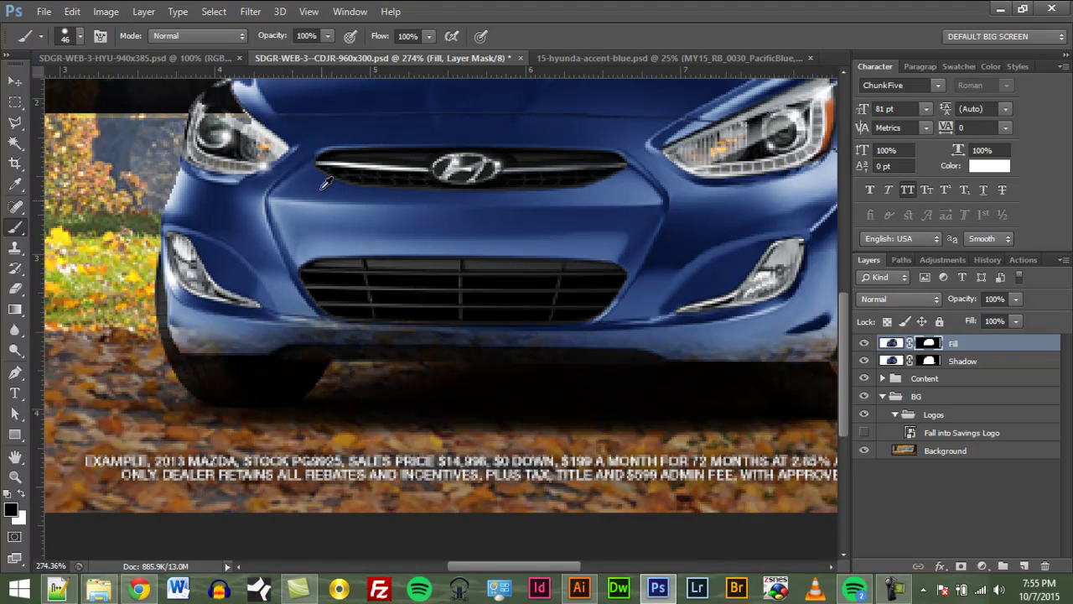
mouse_move(319, 187)
mouse_down()
mouse_move(312, 325)
mouse_move(253, 327)
mouse_move(268, 329)
mouse_up()
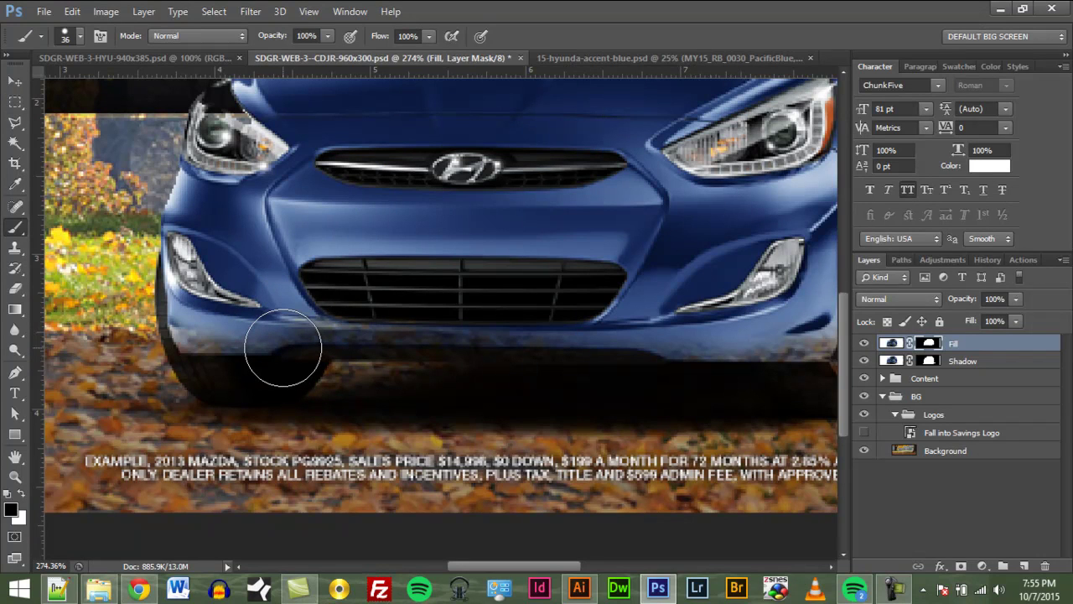
key(x)
key(x)
key(x)
key(x)
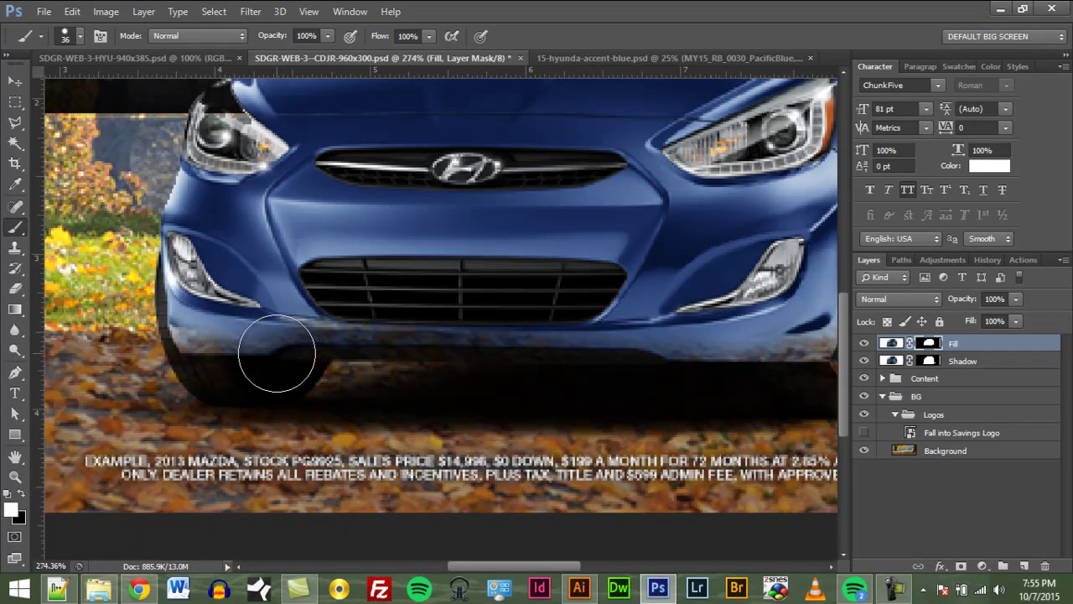
Step: Paint white on the Fill mask along the lower bumper and front wheels to restore the erased car parts
click(290, 349)
mouse_move(290, 350)
mouse_down()
mouse_move(237, 329)
mouse_move(230, 341)
mouse_move(212, 328)
mouse_move(214, 352)
mouse_move(204, 337)
mouse_move(222, 364)
mouse_move(282, 361)
mouse_move(331, 317)
mouse_up()
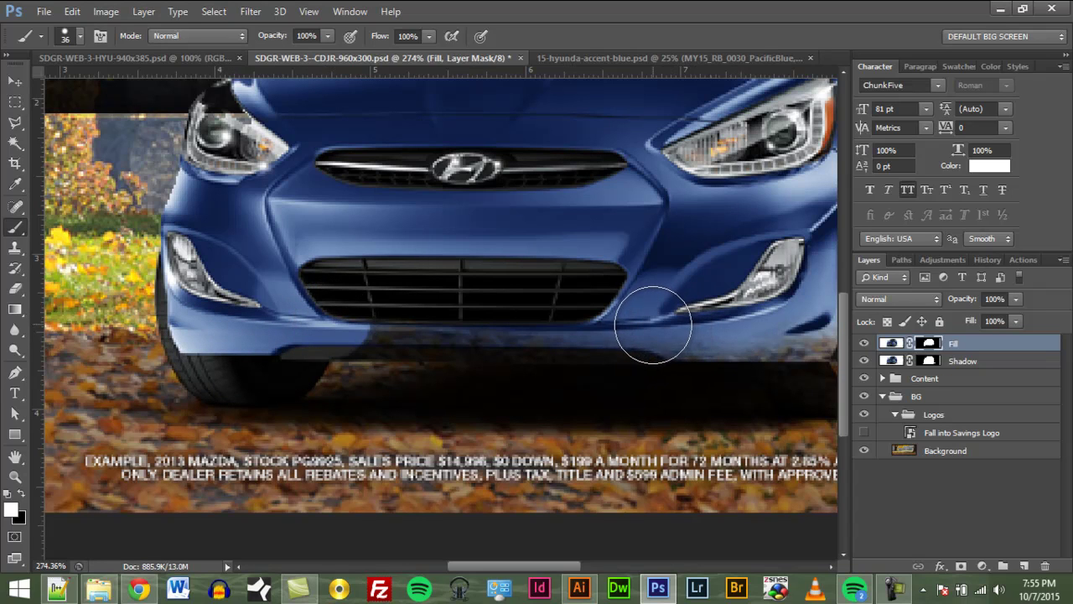
shift+click(653, 327)
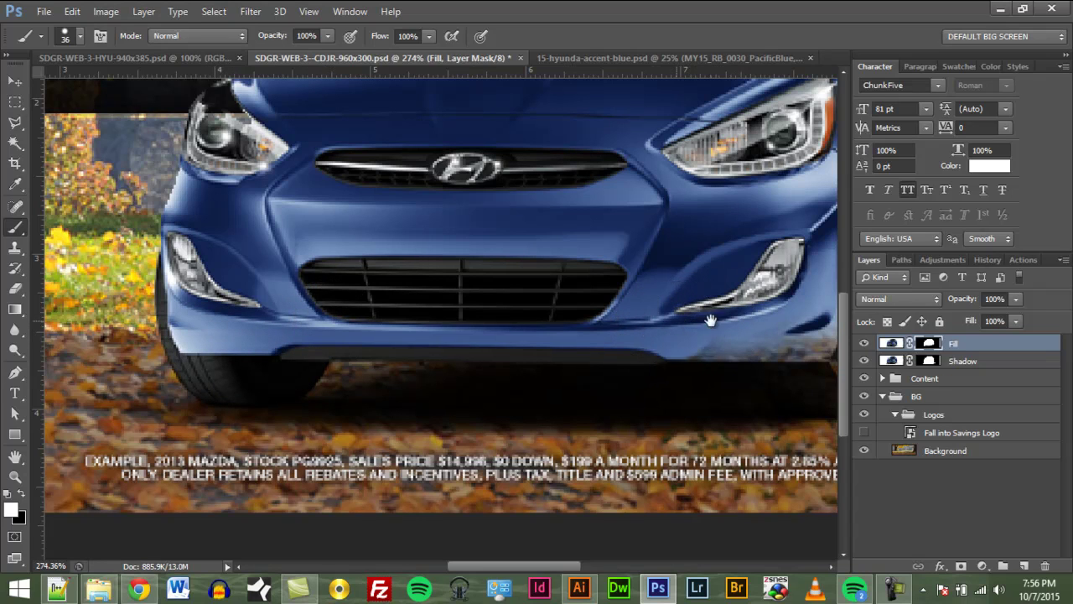
drag(710, 316, 455, 322)
shift+click(548, 325)
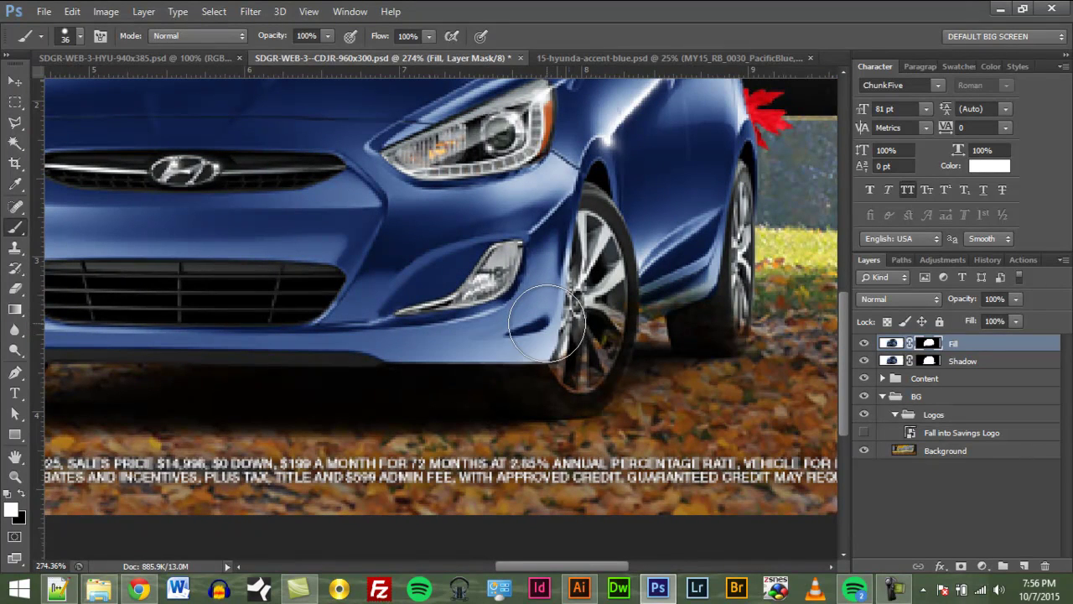
mouse_move(569, 339)
mouse_down()
mouse_move(555, 366)
mouse_move(523, 357)
mouse_move(535, 371)
mouse_move(510, 352)
mouse_move(525, 372)
mouse_move(541, 371)
mouse_move(518, 359)
mouse_move(527, 378)
mouse_move(579, 375)
mouse_move(594, 326)
mouse_move(367, 277)
mouse_up()
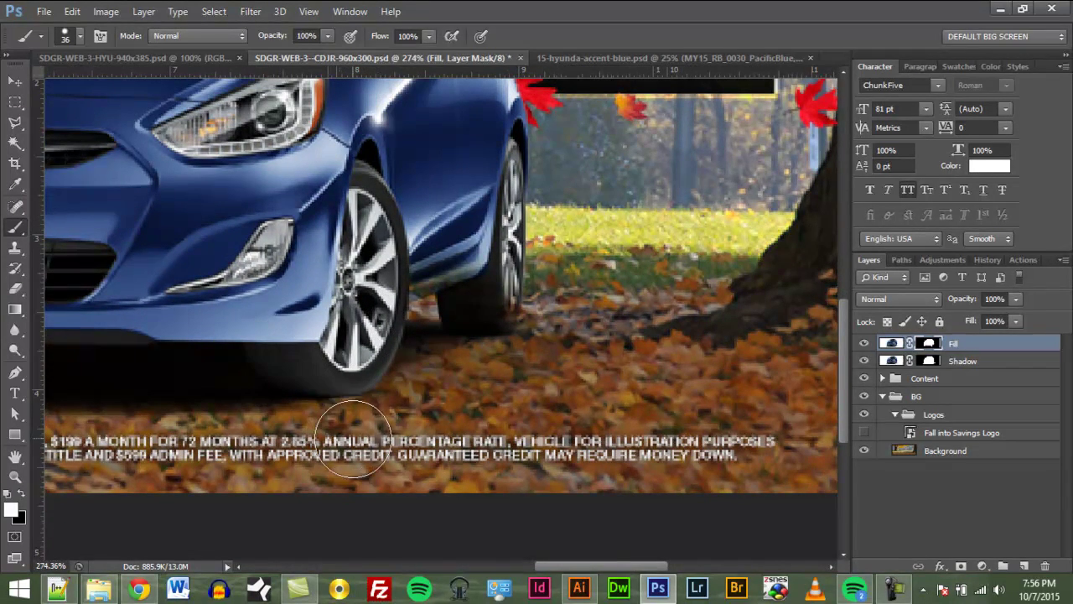
Step: Restore the lower side sill and rear wheel in white on the Fill mask, reducing the brush to 13 px
key(x)
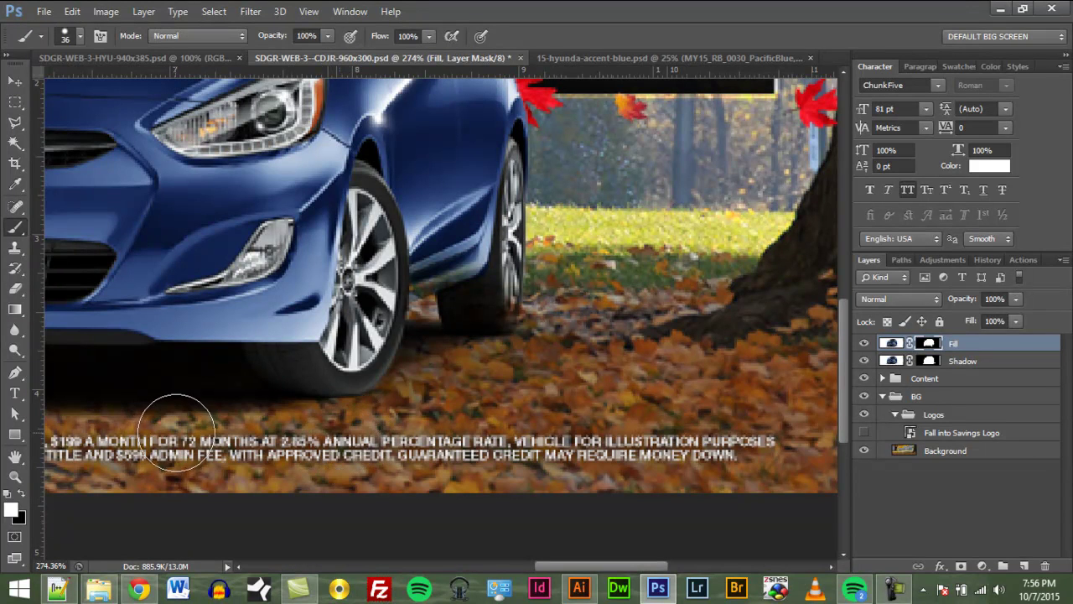
drag(450, 290, 324, 340)
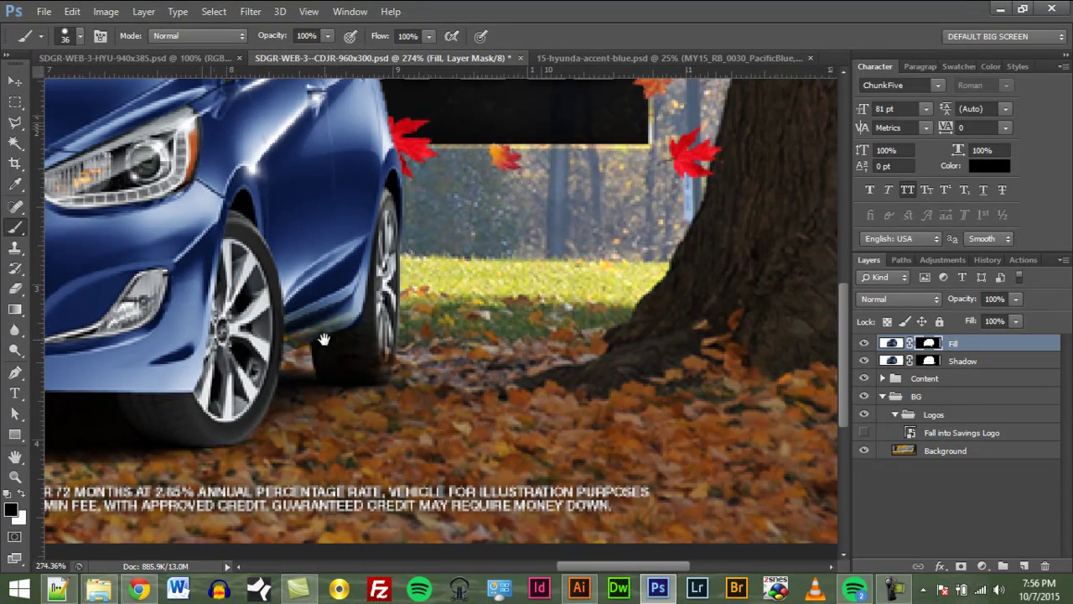
key(x)
mouse_move(279, 309)
mouse_down()
mouse_move(335, 289)
mouse_move(353, 347)
mouse_up()
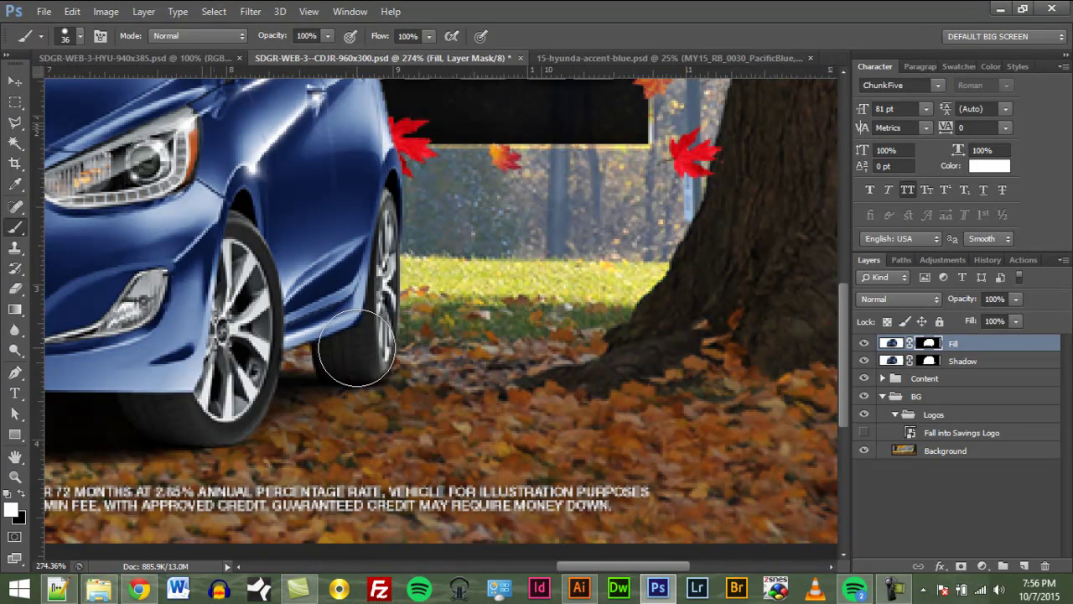
alt+right_click(357, 349)
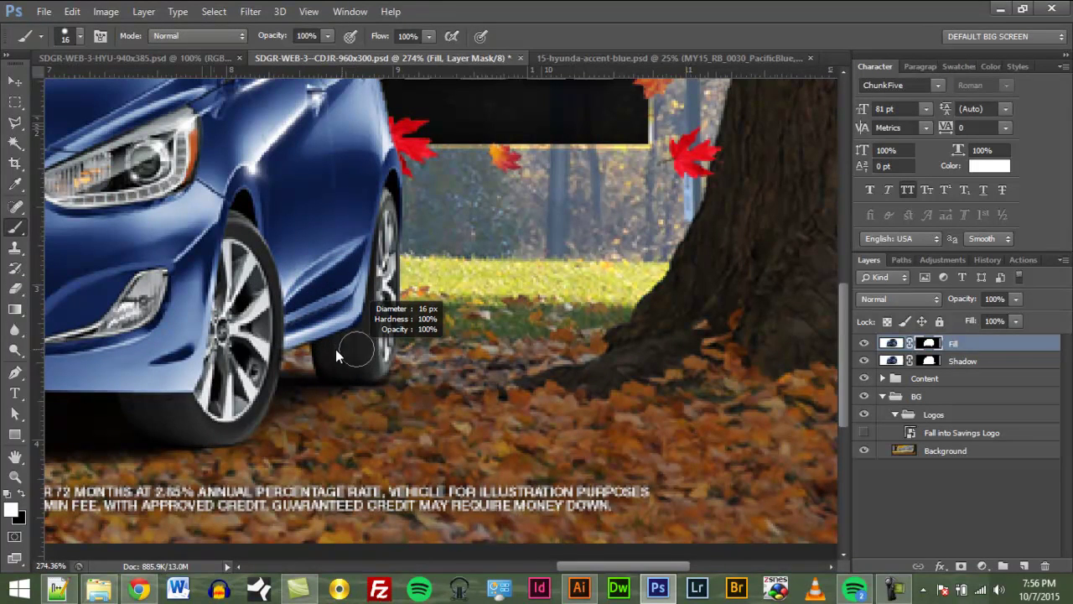
drag(335, 350, 333, 349)
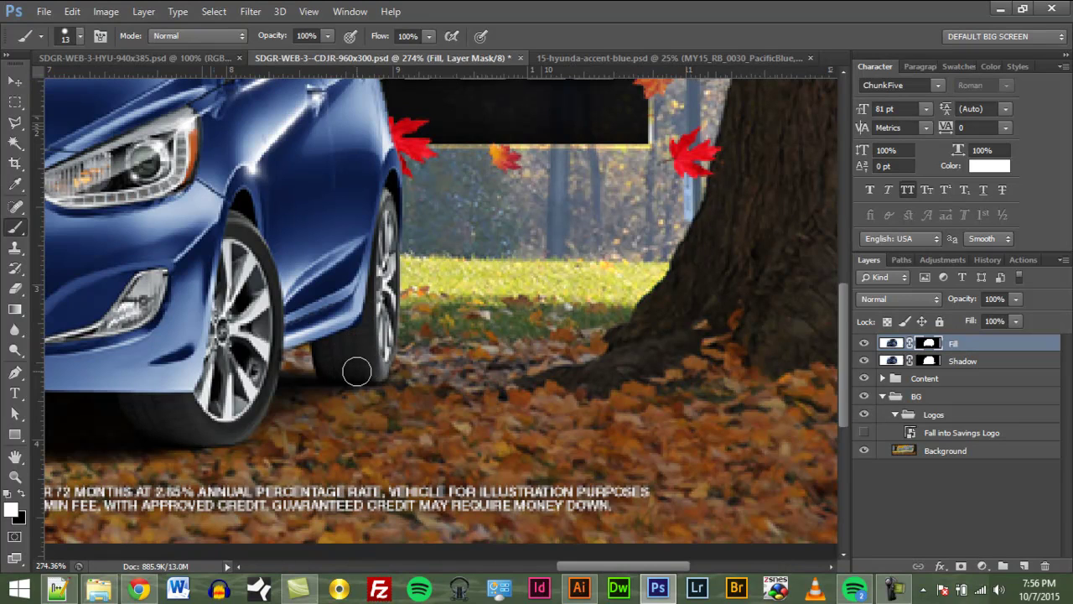
Step: Paint a white spot on the Fill mask beside the rear side window with a 32 px brush, then cover it with black
drag(379, 226, 370, 376)
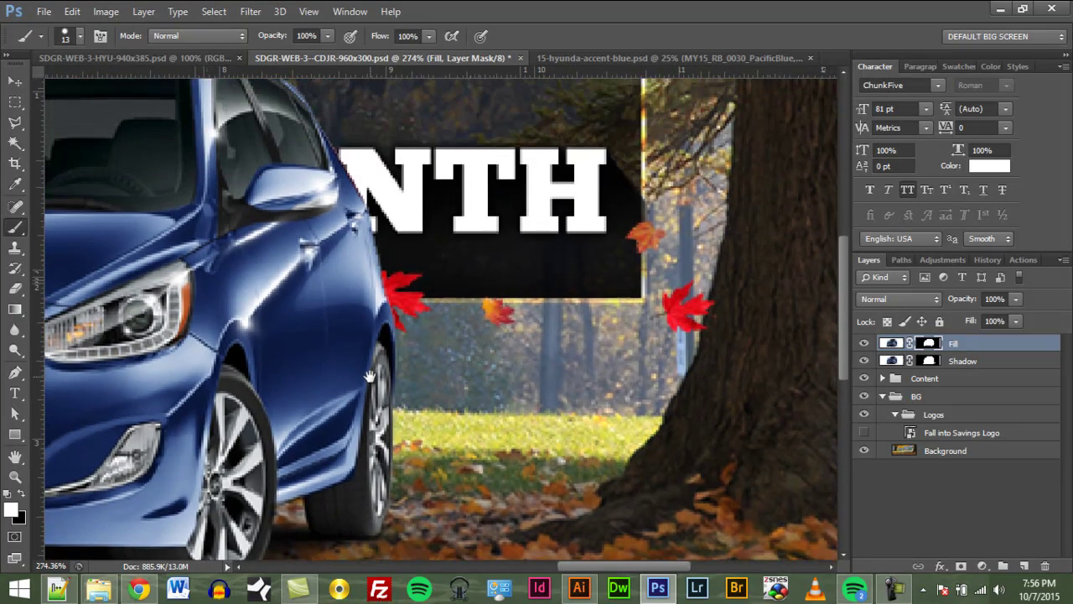
drag(311, 264, 429, 476)
alt+right_click(529, 384)
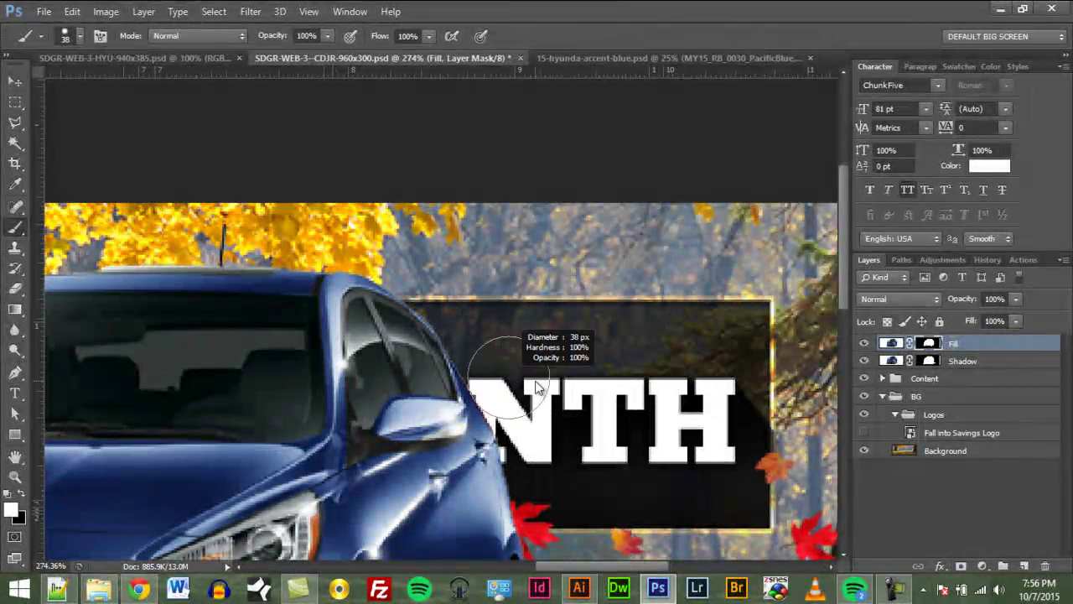
drag(533, 337, 537, 325)
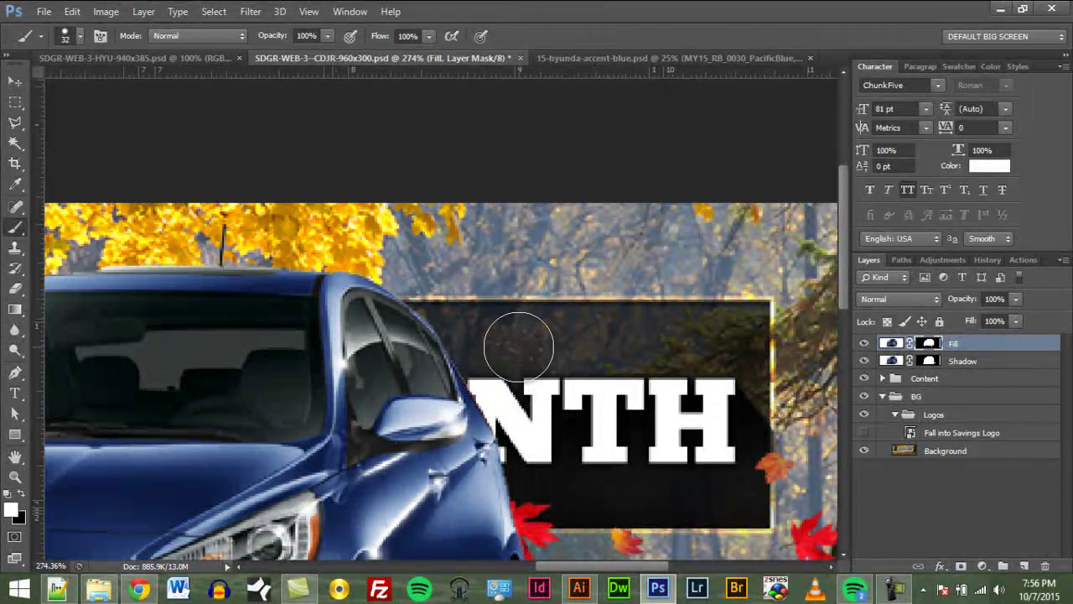
drag(494, 361, 499, 367)
key(x)
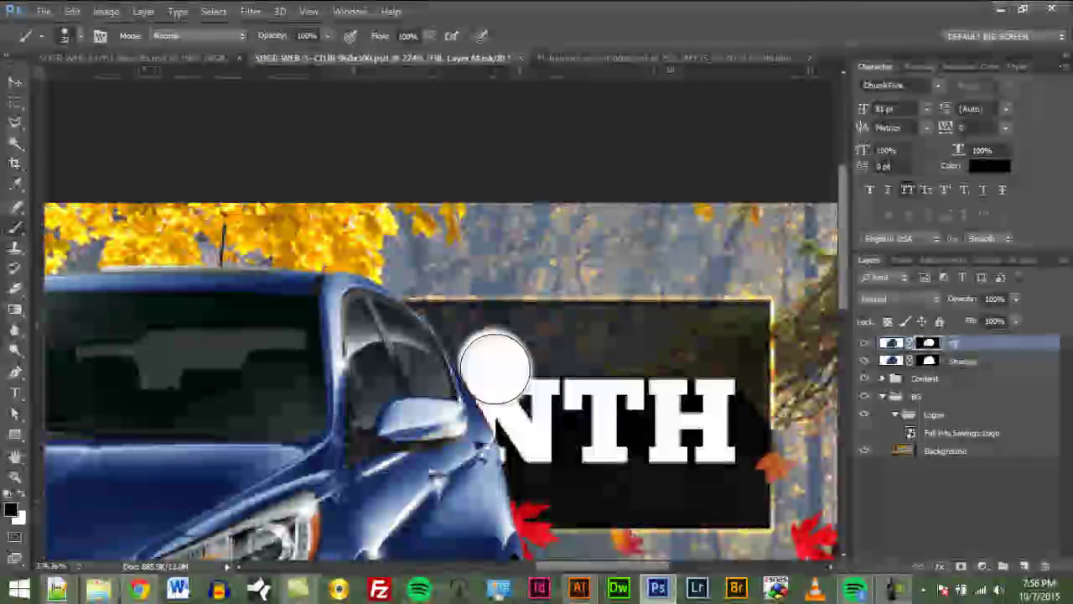
click(497, 364)
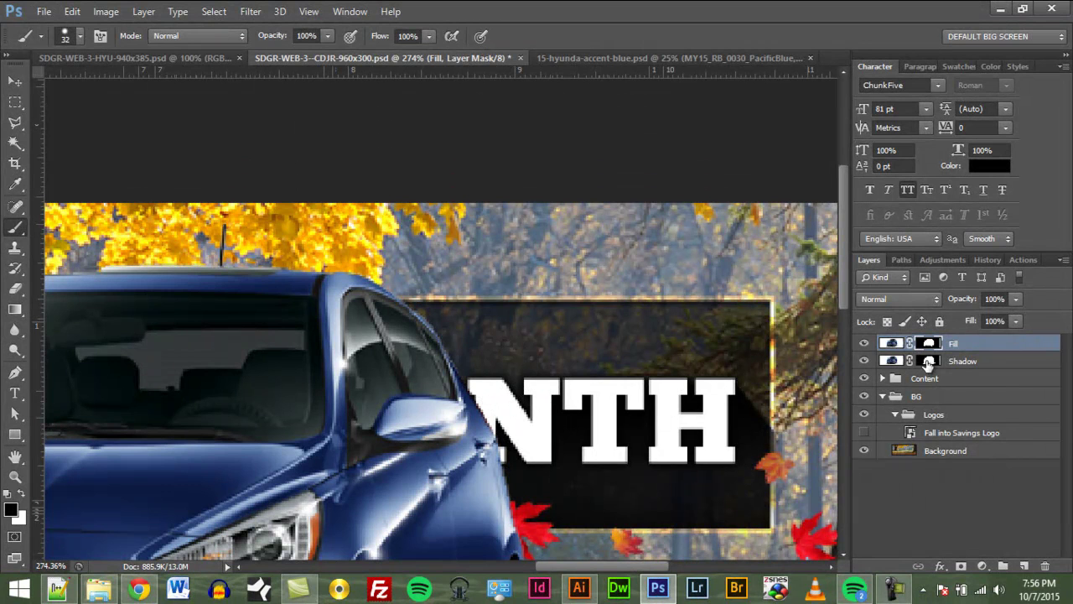
Step: Target the Fill layer's mask again, brush around the rear side window and switch the painting colour to white
click(928, 361)
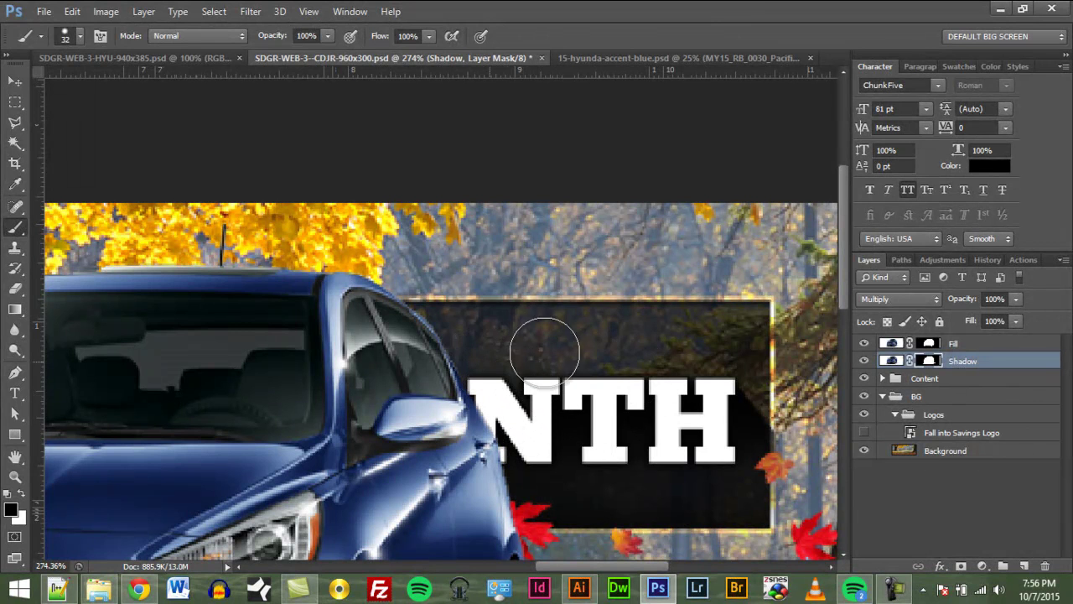
click(931, 344)
click(931, 343)
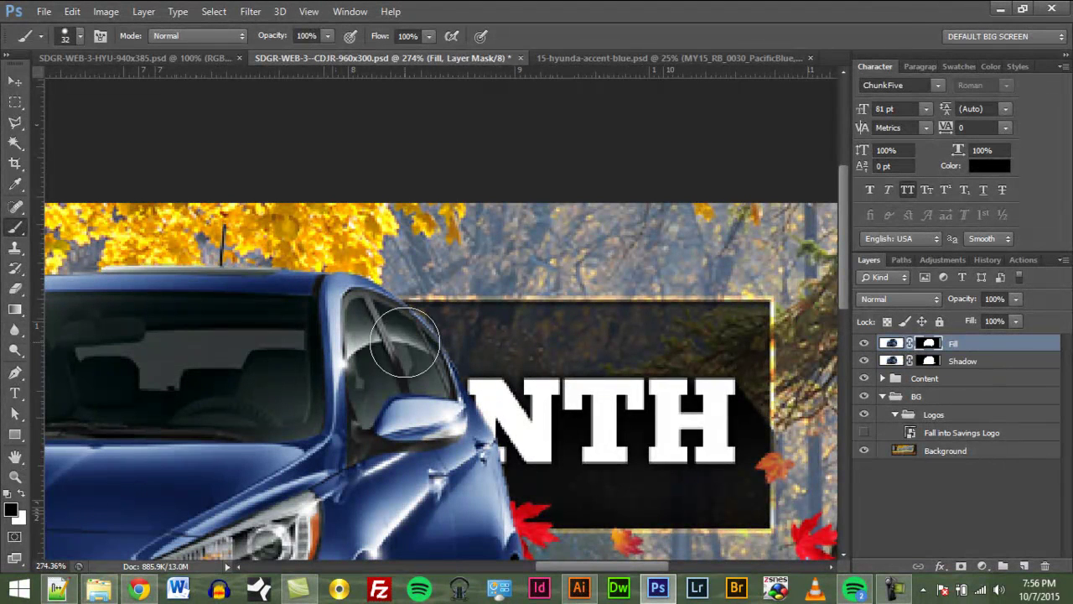
mouse_move(462, 296)
mouse_down()
mouse_move(468, 322)
mouse_move(394, 340)
mouse_move(385, 367)
mouse_move(396, 333)
mouse_move(388, 356)
mouse_up()
key(x)
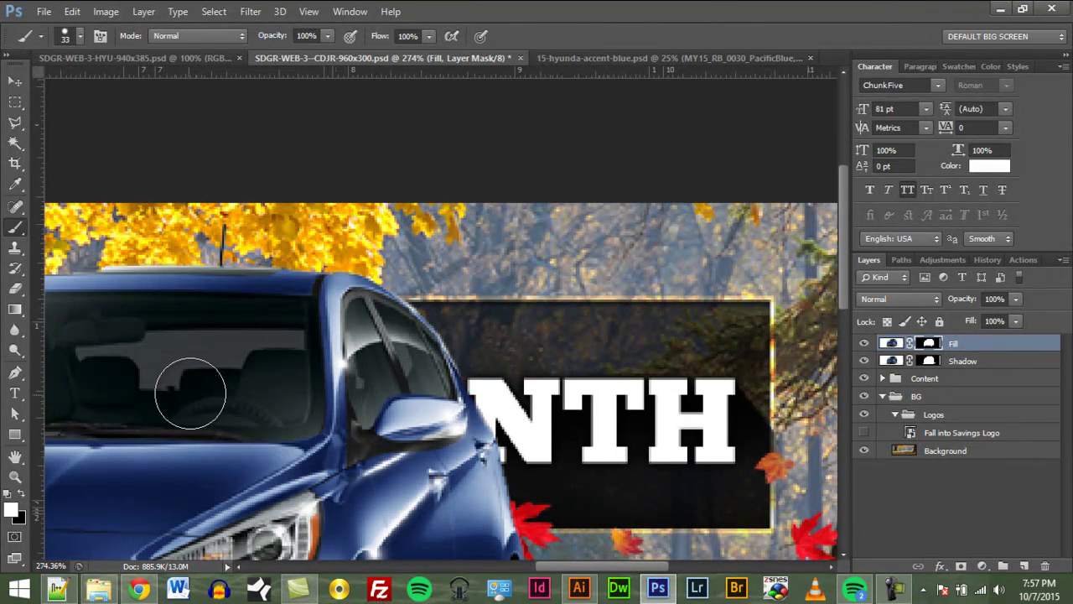
Step: Restore the roof's front corner and the far side mirror in white on the Fill mask, reducing the brush to 14 px
drag(221, 310, 430, 331)
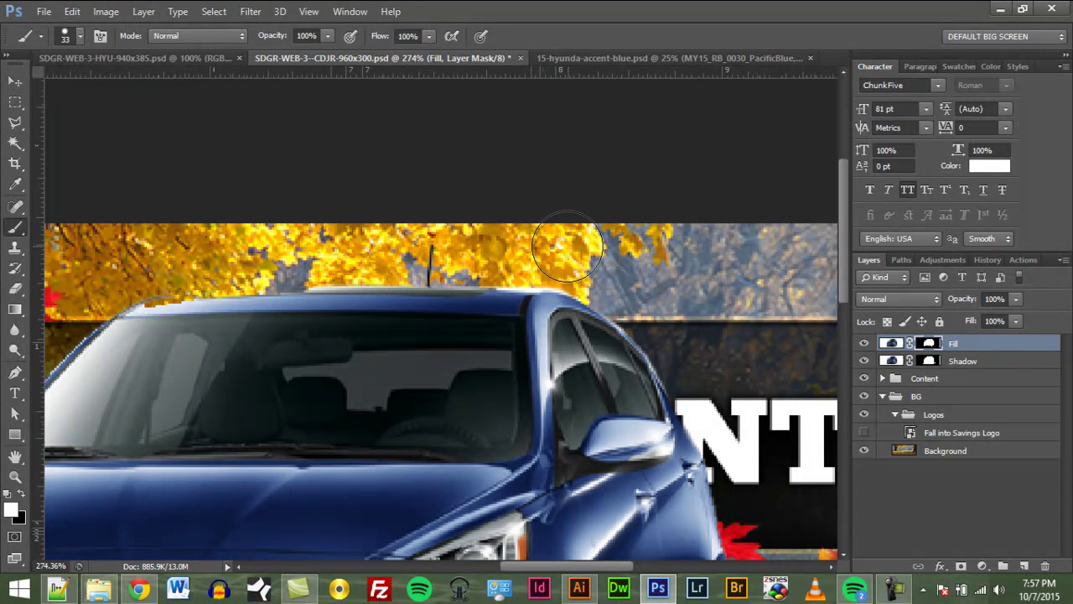
key(x)
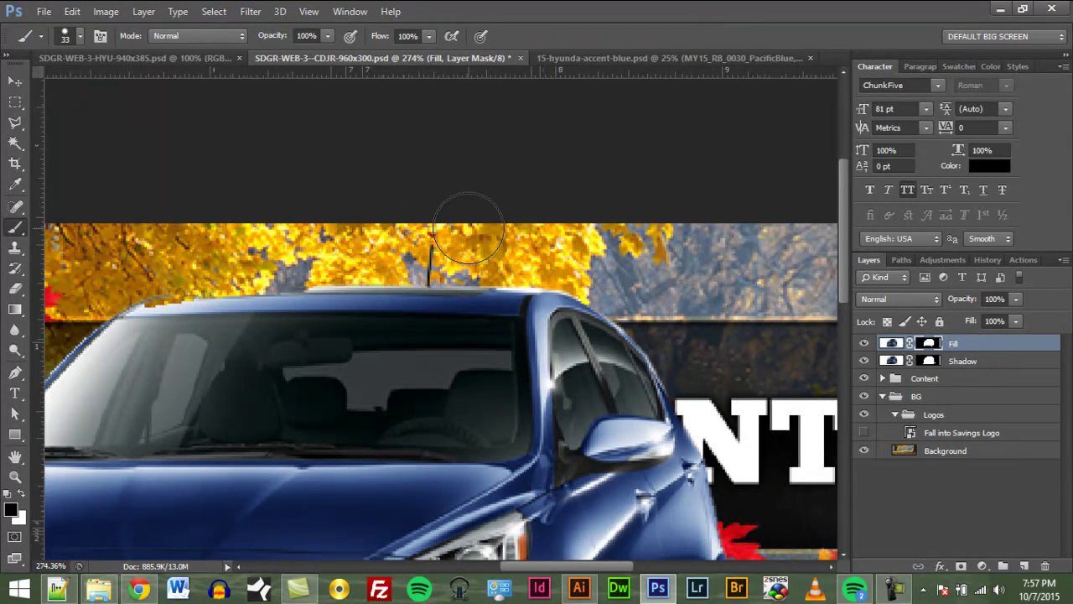
drag(473, 325, 379, 329)
key(x)
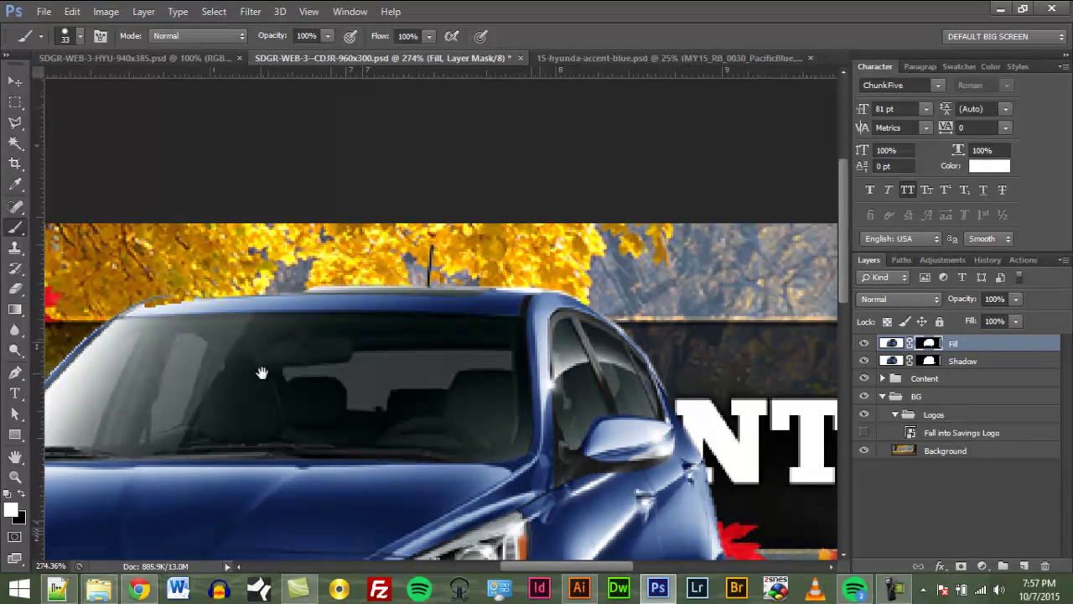
drag(261, 372, 512, 332)
mouse_move(457, 293)
mouse_down()
mouse_move(704, 288)
mouse_move(503, 288)
mouse_move(452, 292)
mouse_move(450, 305)
mouse_move(472, 287)
mouse_move(401, 332)
mouse_up()
drag(370, 389, 434, 323)
mouse_move(483, 244)
mouse_down()
mouse_move(433, 288)
mouse_move(419, 324)
mouse_move(365, 365)
mouse_move(332, 425)
mouse_up()
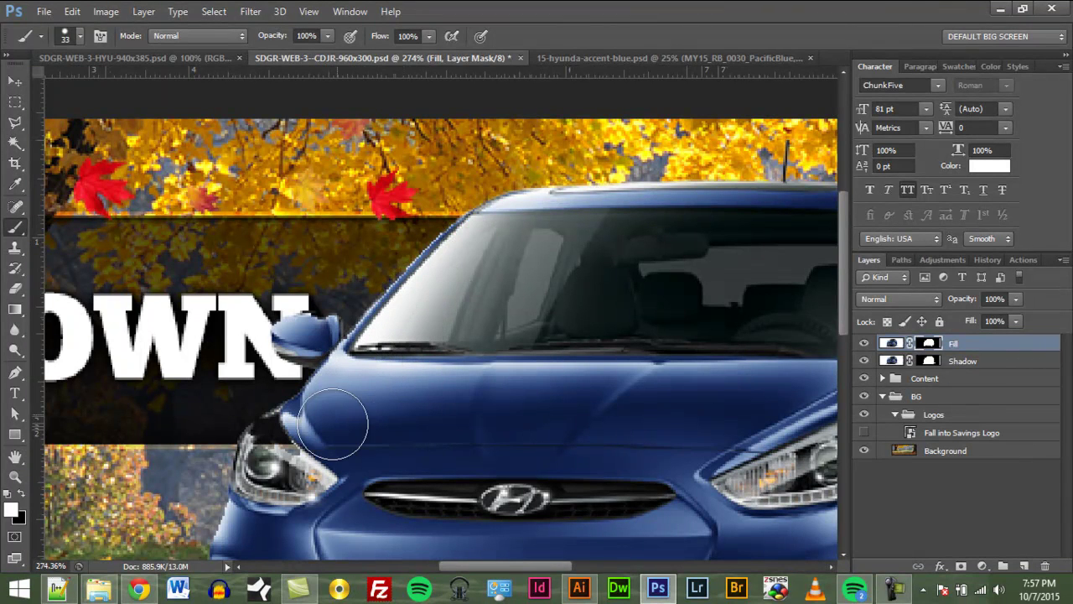
mouse_move(318, 335)
mouse_down()
mouse_move(288, 331)
mouse_move(299, 328)
mouse_up()
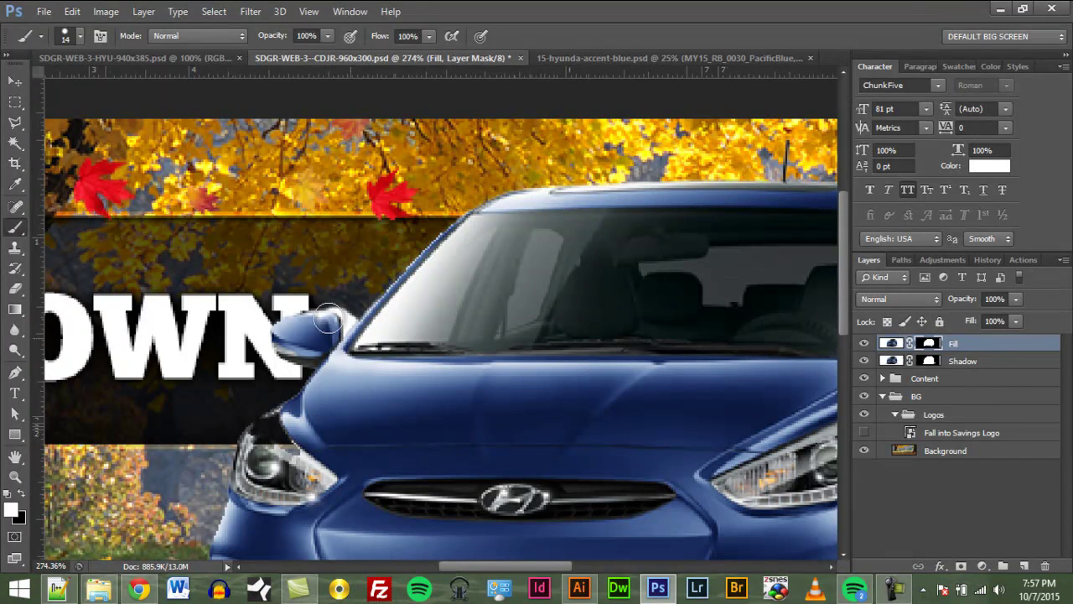
drag(327, 320, 332, 318)
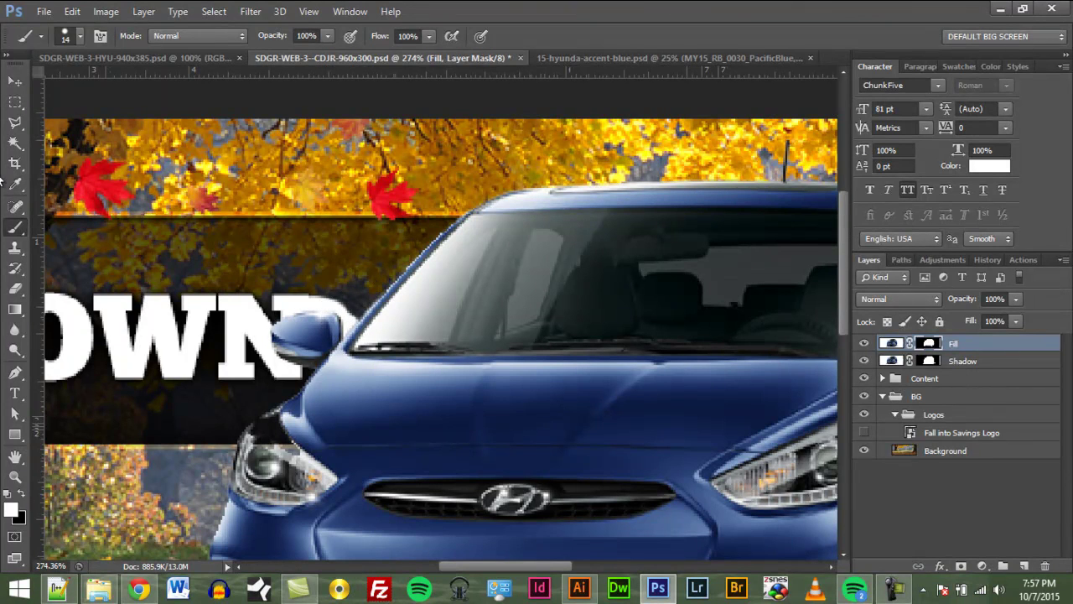
Step: Outline the white patch above the far side mirror with the Polygonal Lasso, fill it with black on the Fill mask and deselect
click(14, 126)
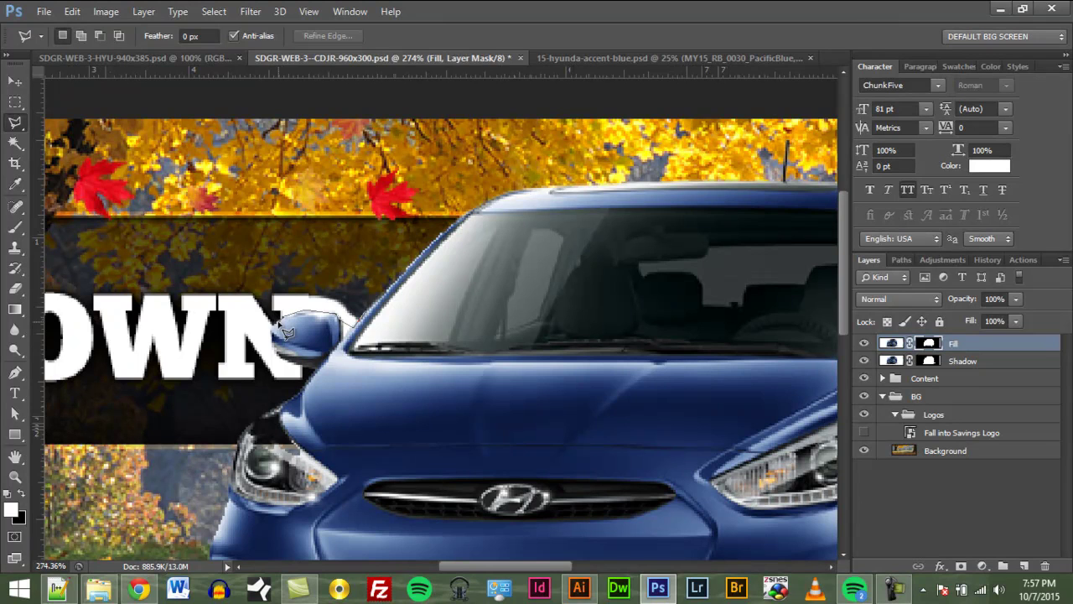
double_click(374, 321)
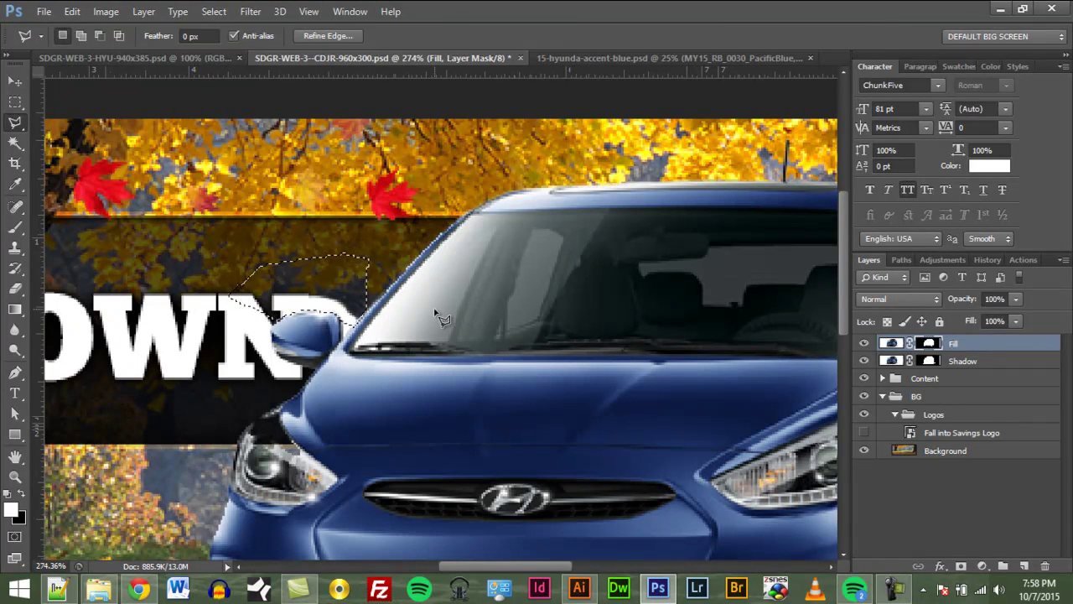
key(i)
key(shift+F5)
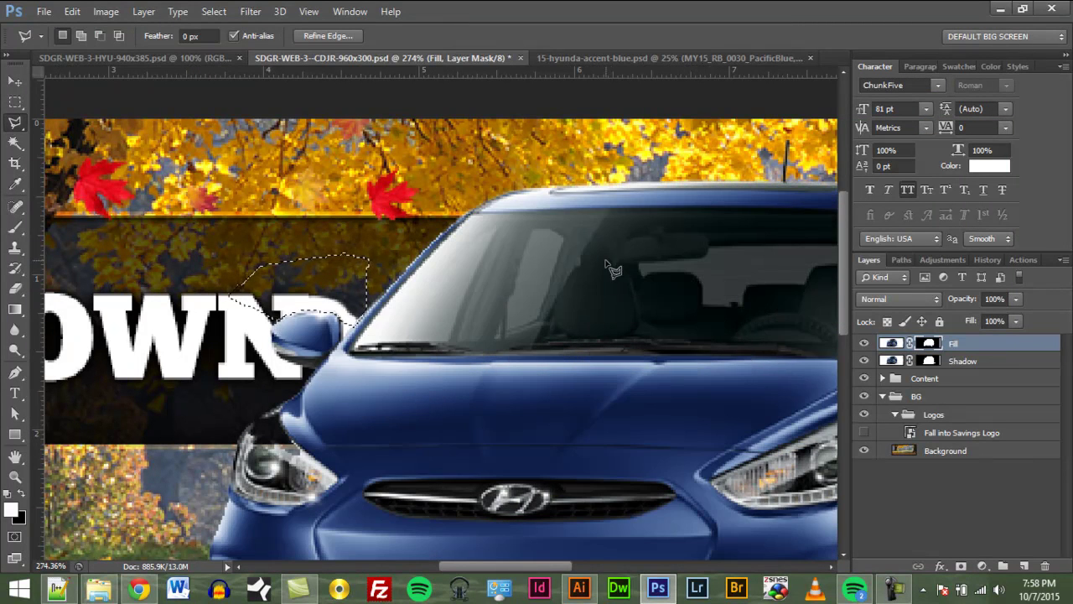
key(shift+BackSpace)
click(972, 164)
key(l)
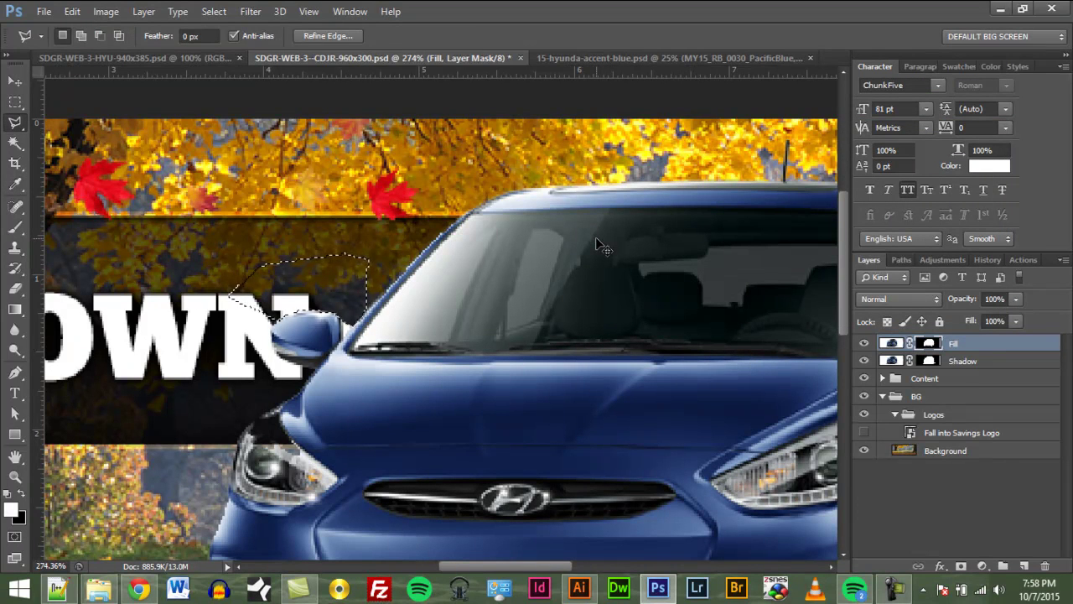
key(ctrl+d)
Step: Check the cut-out across the whole banner by hiding and showing the Fill and Shadow layers one at a time
drag(306, 419, 445, 223)
drag(476, 396, 271, 305)
key(ctrl+0)
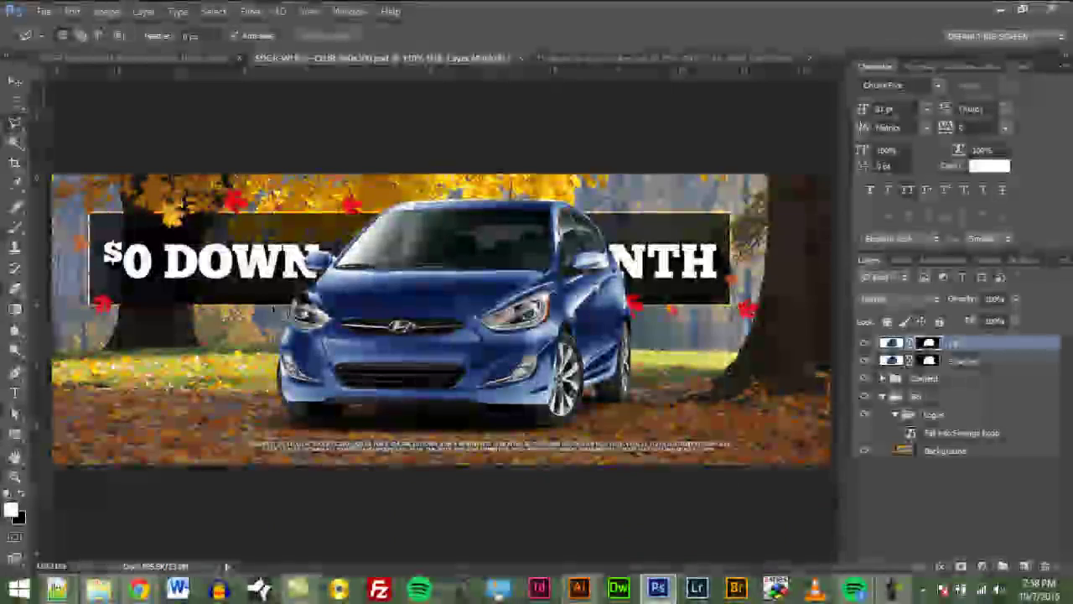
key(v)
click(972, 465)
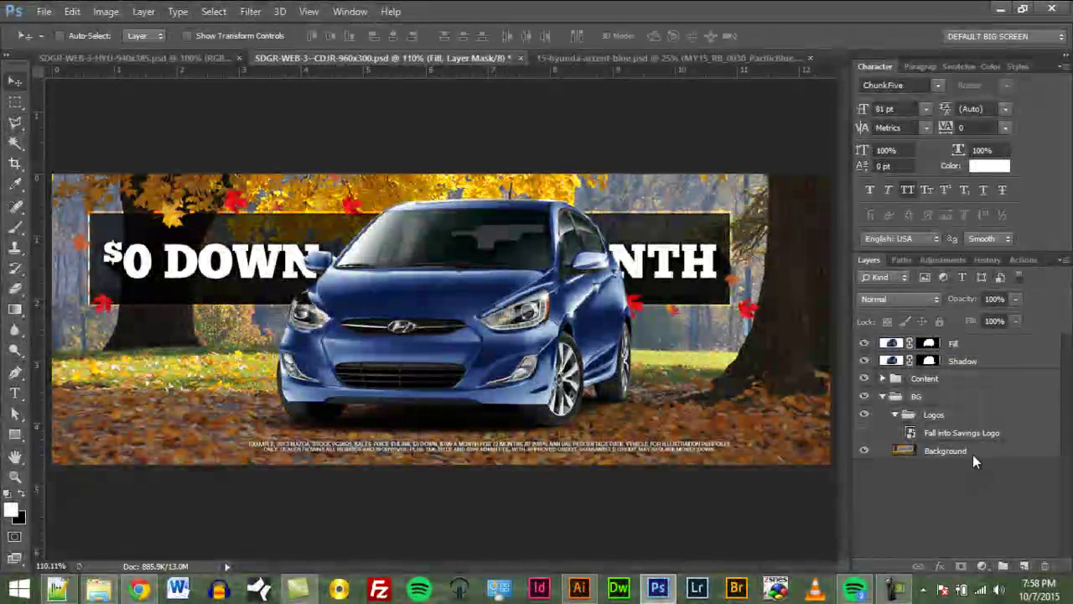
click(864, 344)
click(865, 344)
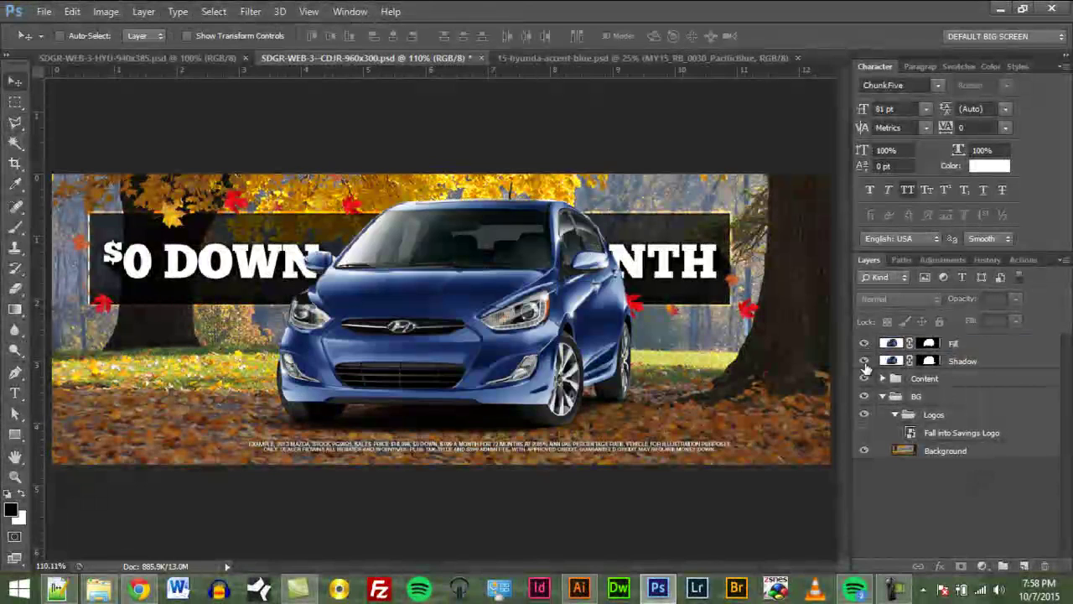
click(864, 361)
click(864, 361)
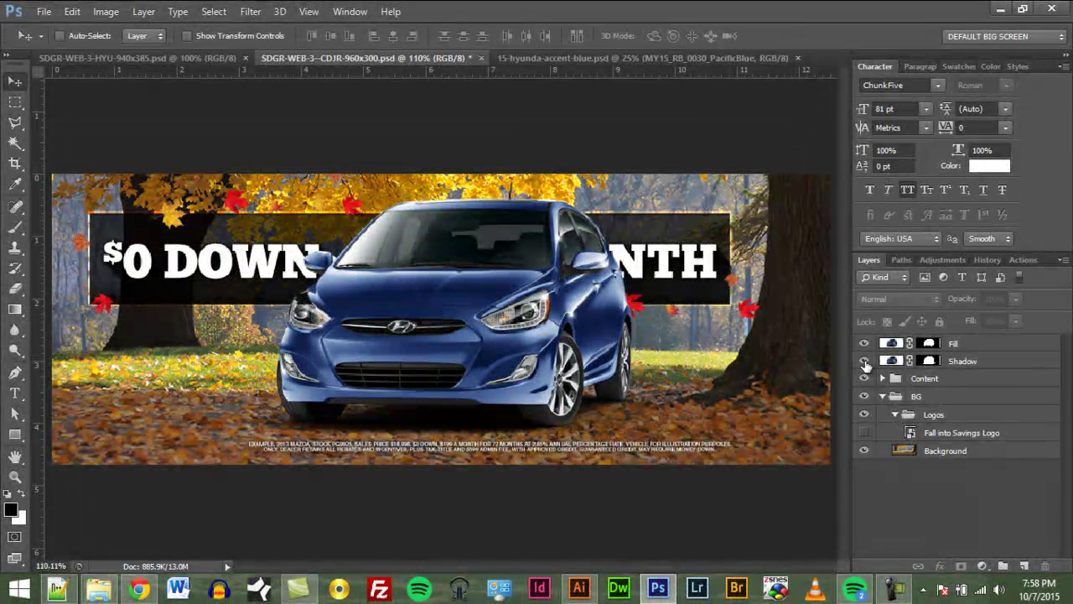
Step: Group the Fill and Shadow layers together
click(971, 343)
shift+click(968, 361)
key(ctrl+g)
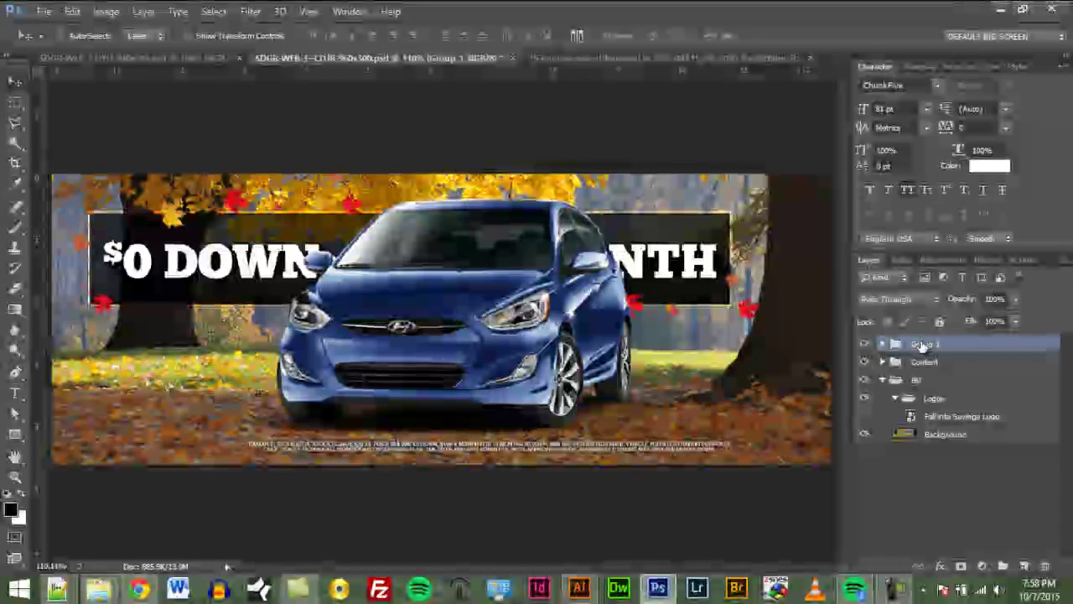
click(895, 587)
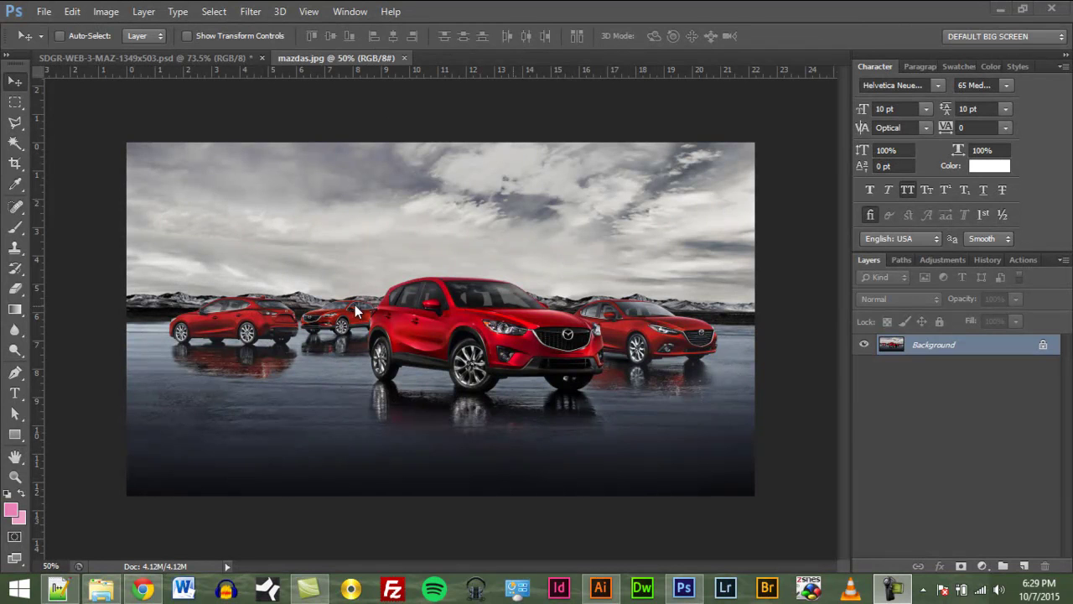
Step: Convert the Background layer of mazdas.jpg to a Smart Object and rename it Mazdas
click(930, 349)
right_click(935, 344)
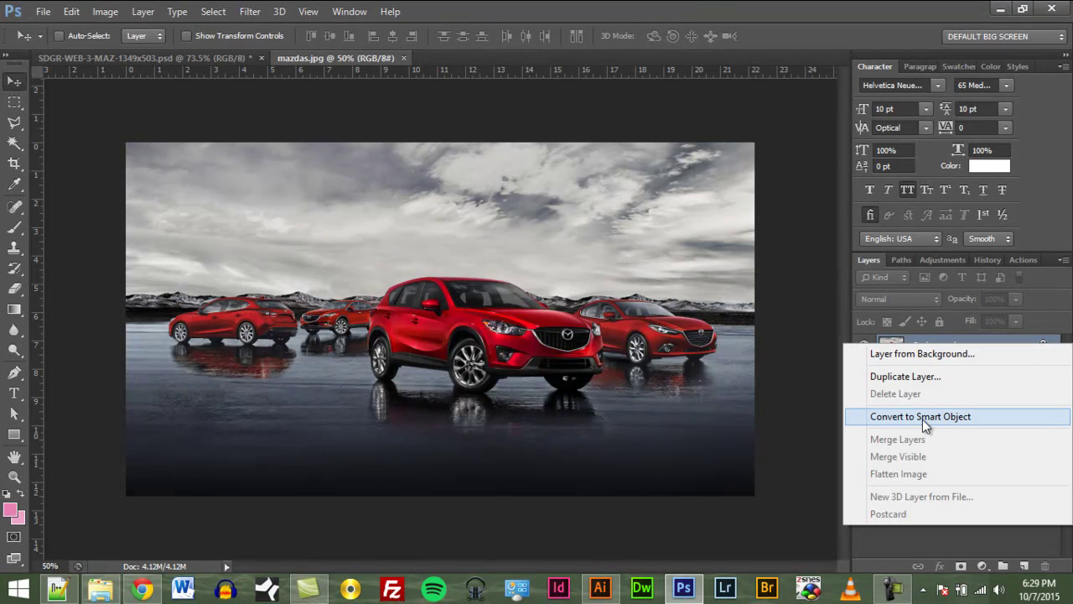
click(924, 417)
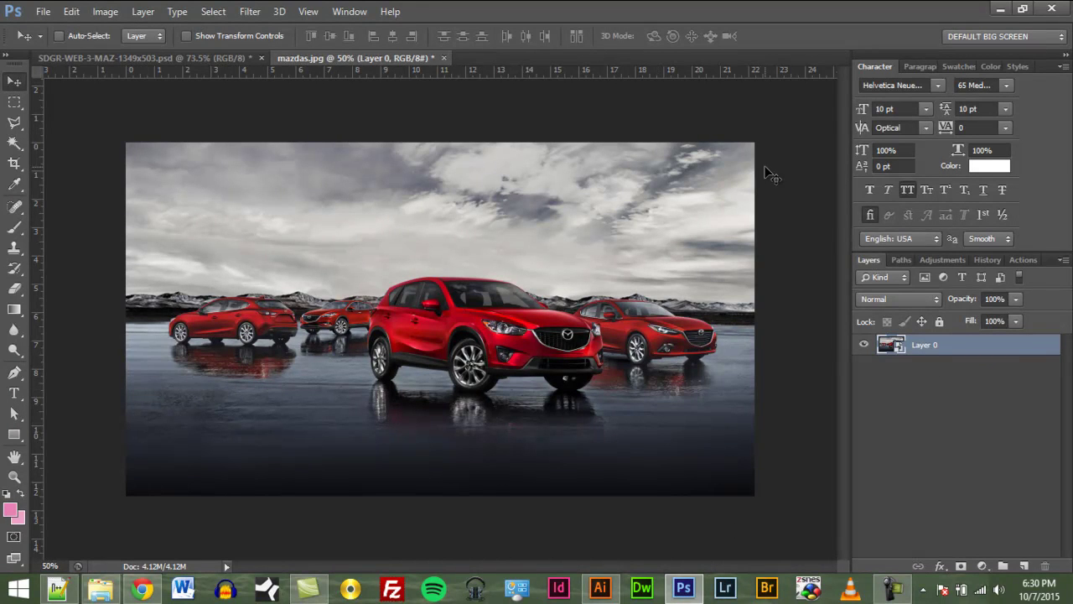
double_click(926, 347)
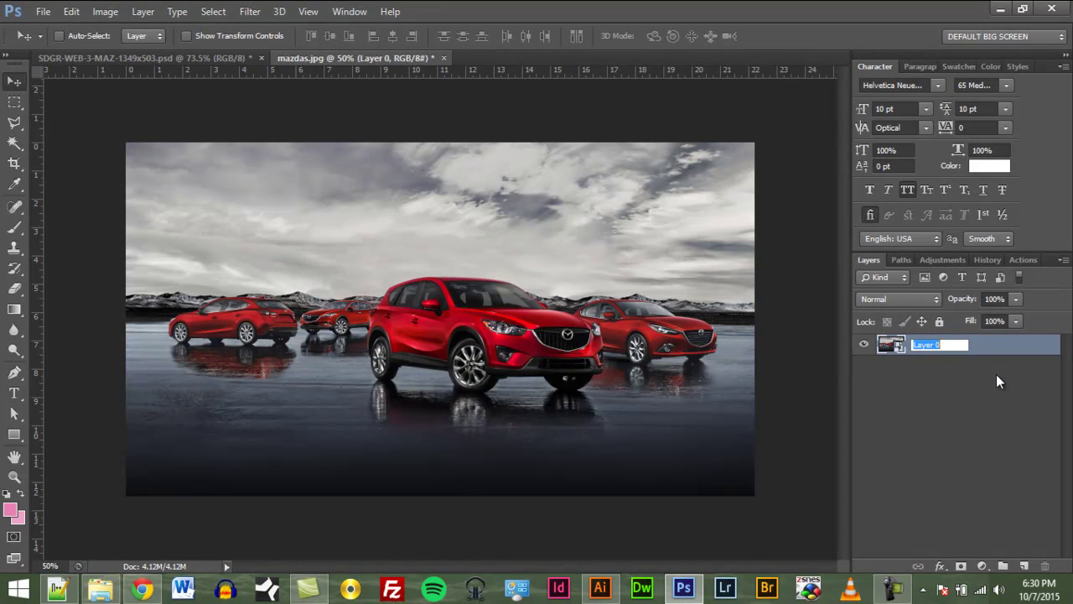
text(Mazdas)
key(Return)
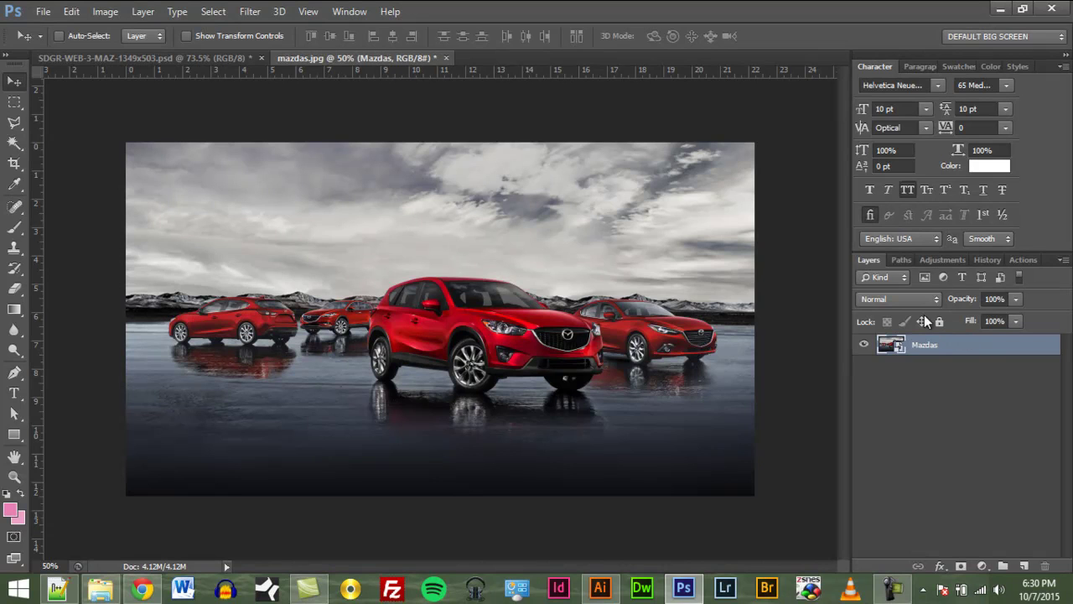
Step: Duplicate the Mazdas layer into SDGR-WEB-3-MAZ-1349x503.psd and close mazdas.jpg without saving
right_click(925, 345)
click(627, 96)
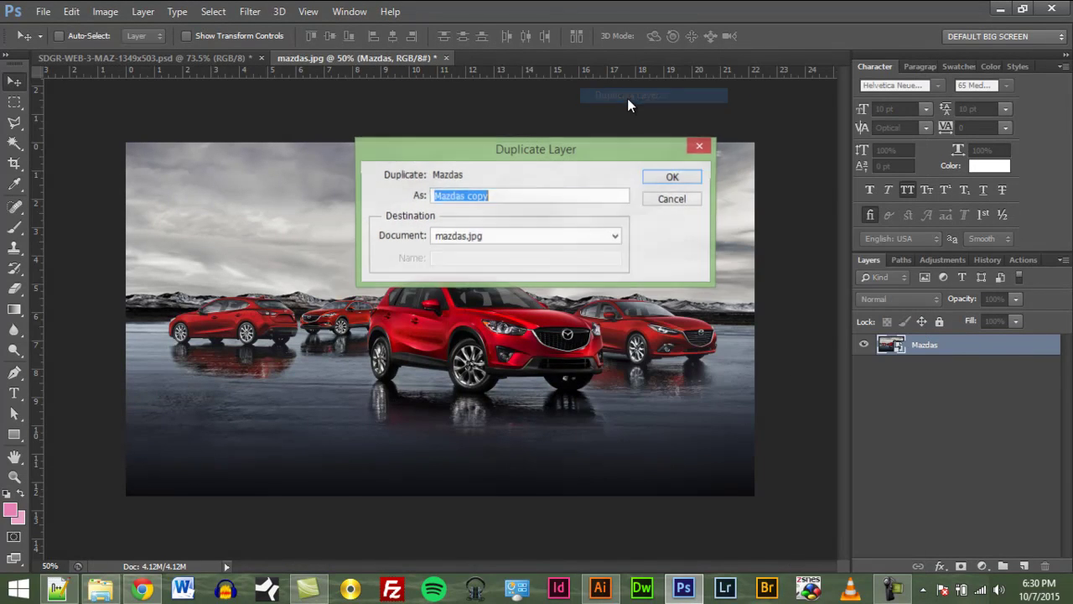
click(504, 235)
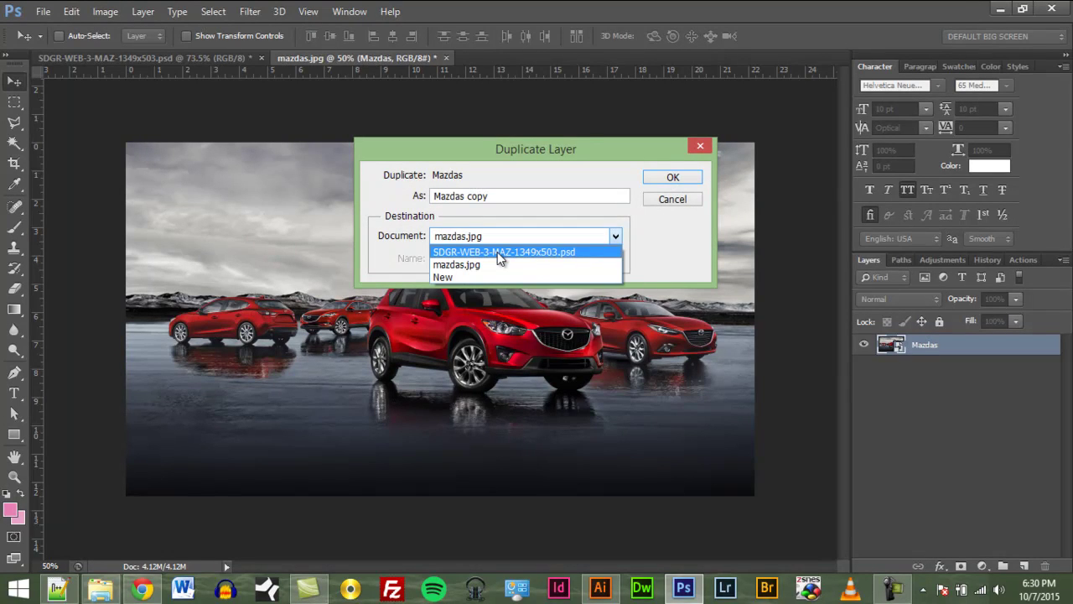
click(497, 251)
click(679, 176)
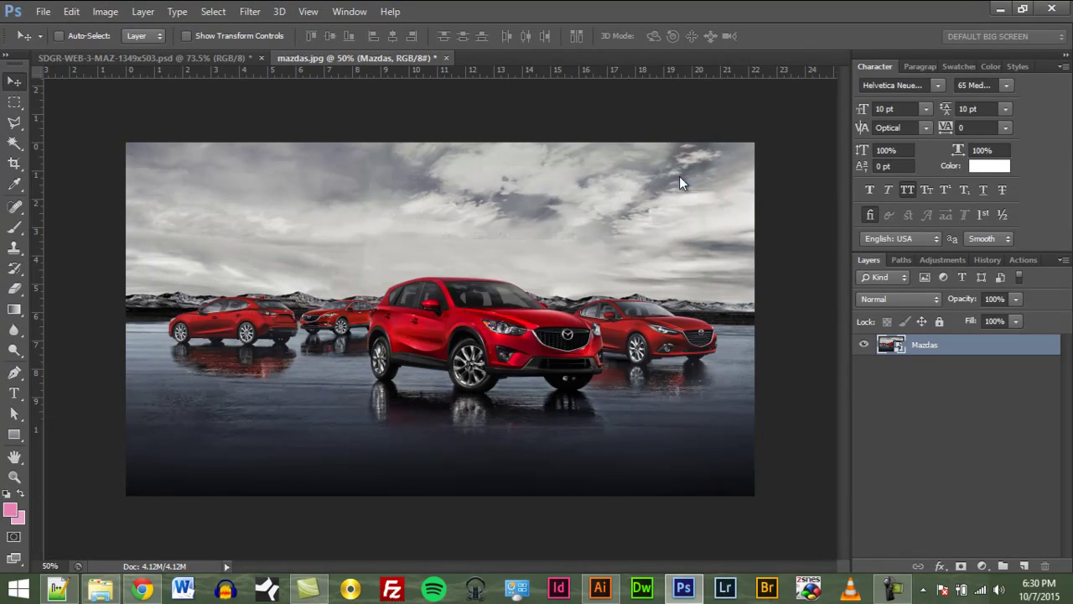
click(482, 58)
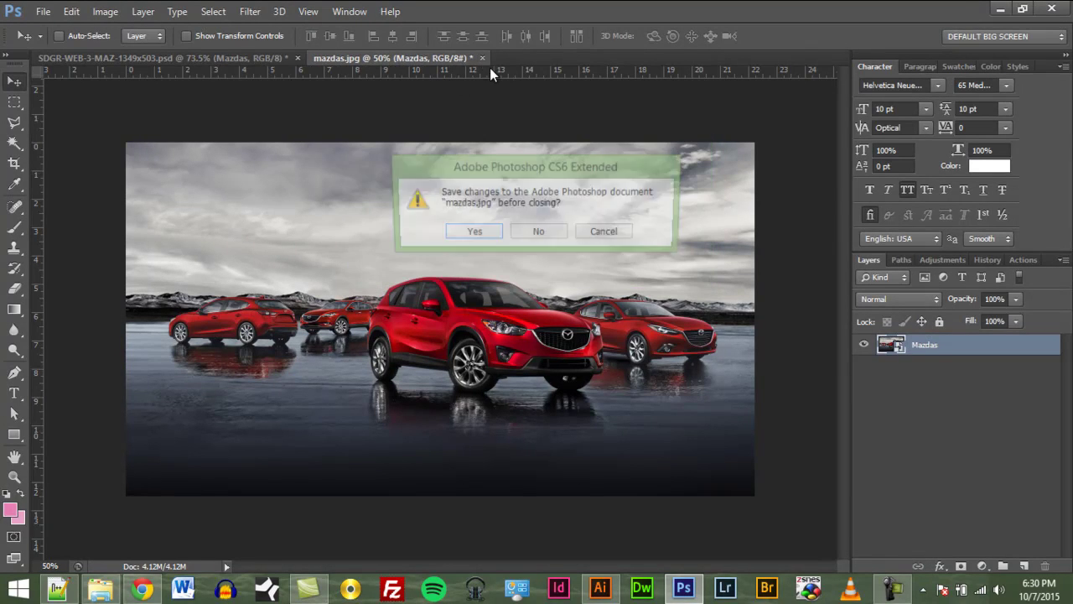
click(549, 232)
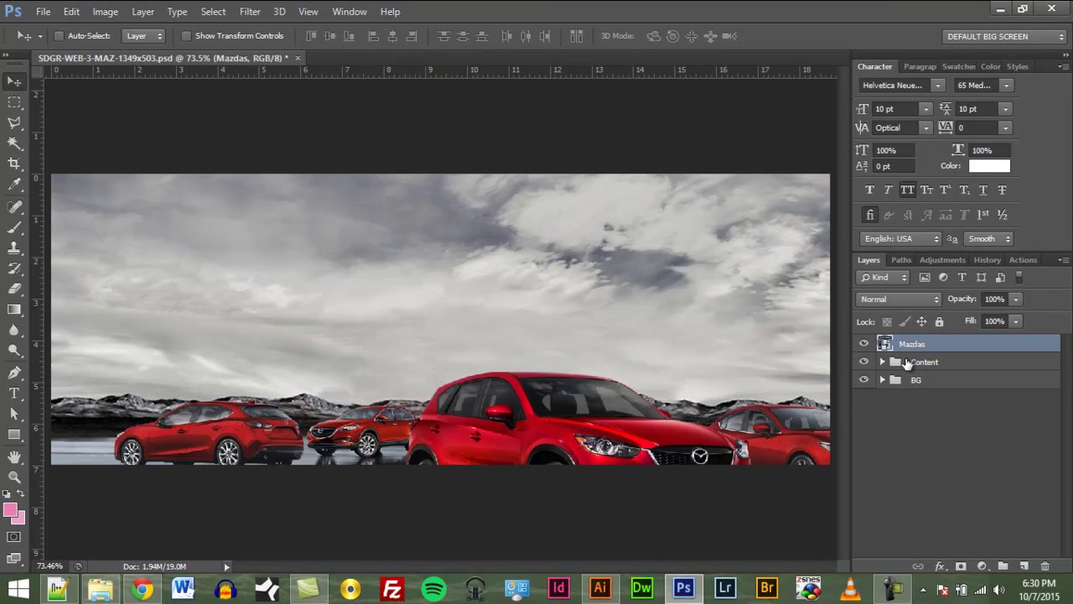
Step: Reposition the Mazdas image over the banner and scale it proportionally to about 78%, leaving narrow strips of the autumn background at both sides
drag(721, 395, 663, 285)
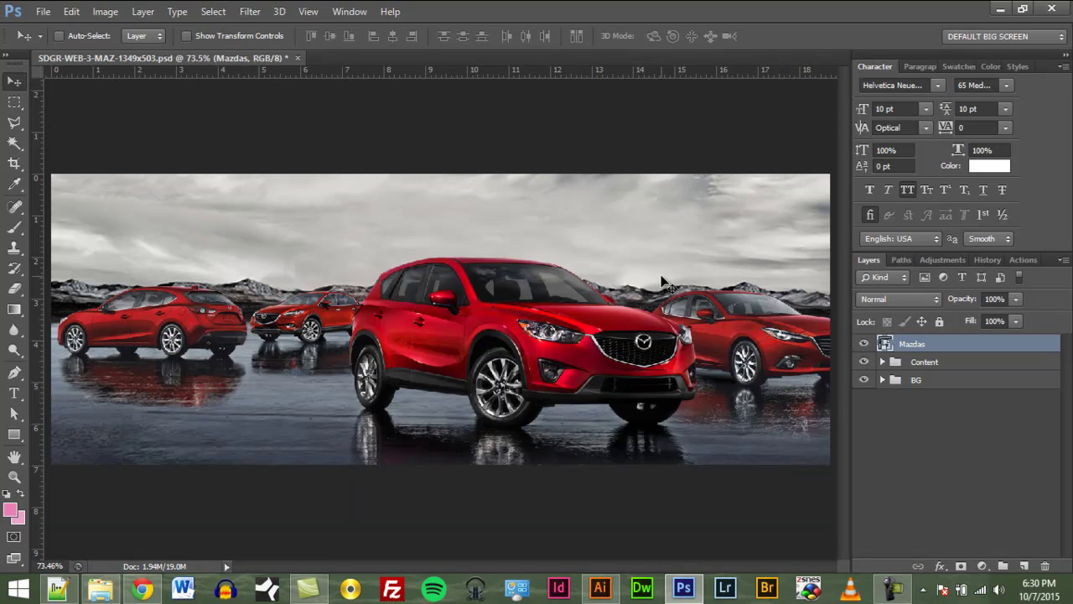
key(ctrl+t)
scroll(654, 275, down, 2)
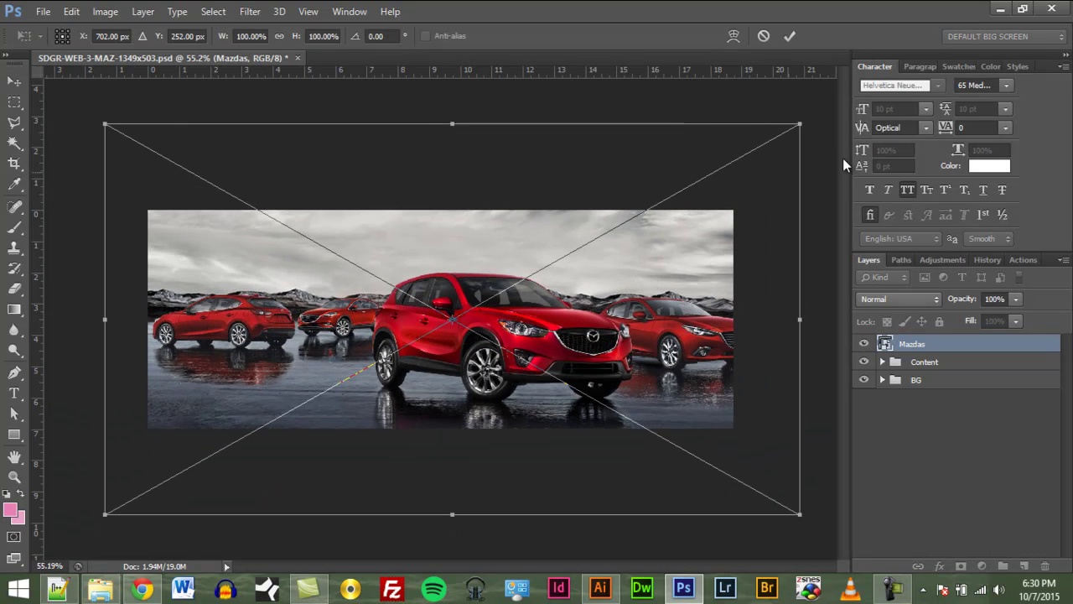
drag(801, 124, 723, 164)
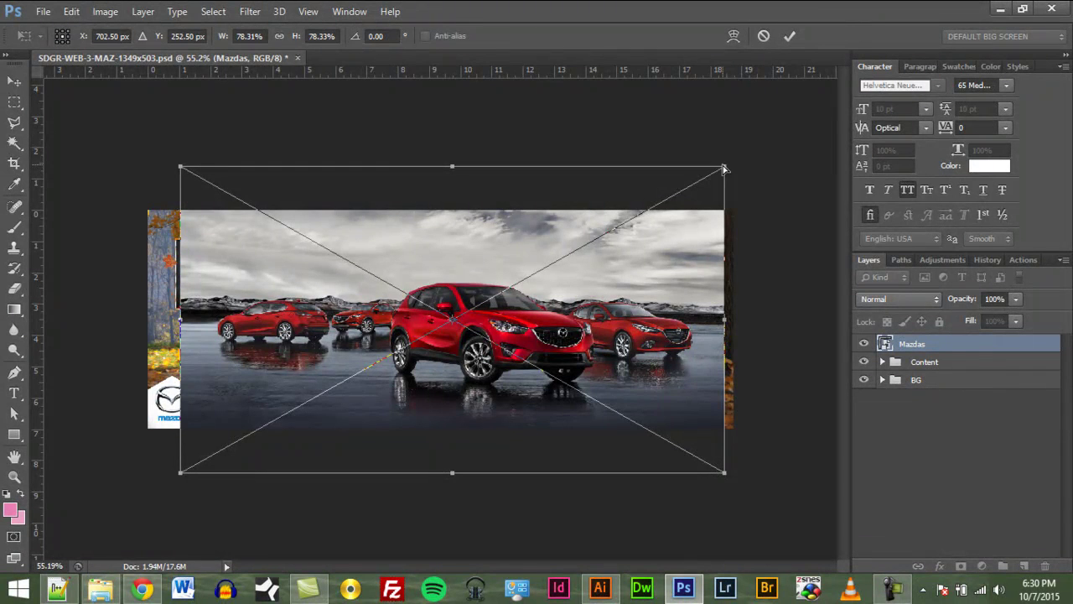
key(ctrl+plus)
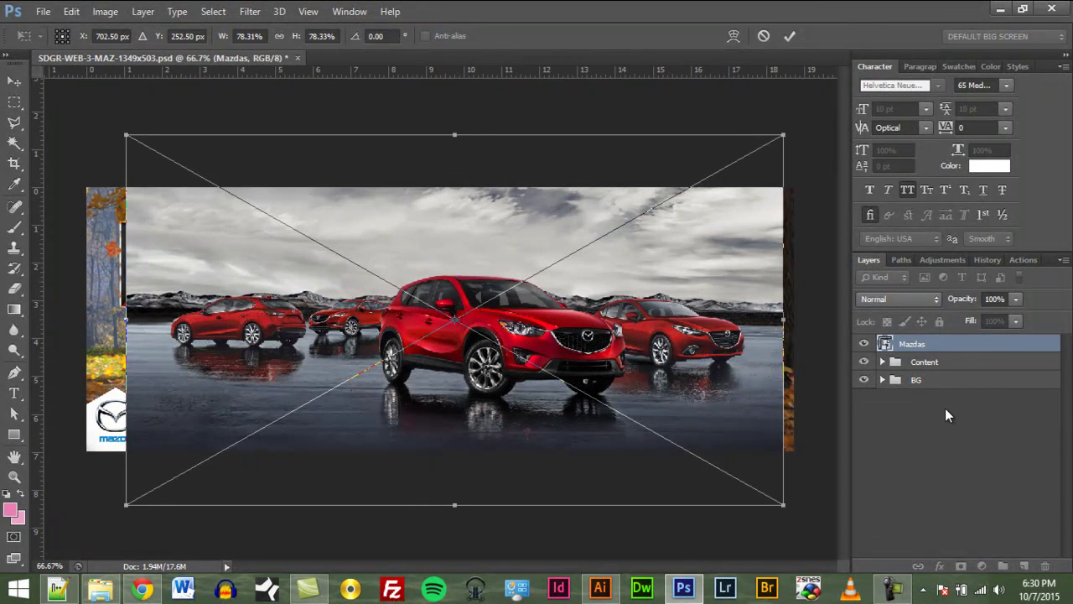
key(Return)
drag(662, 308, 646, 309)
click(1012, 460)
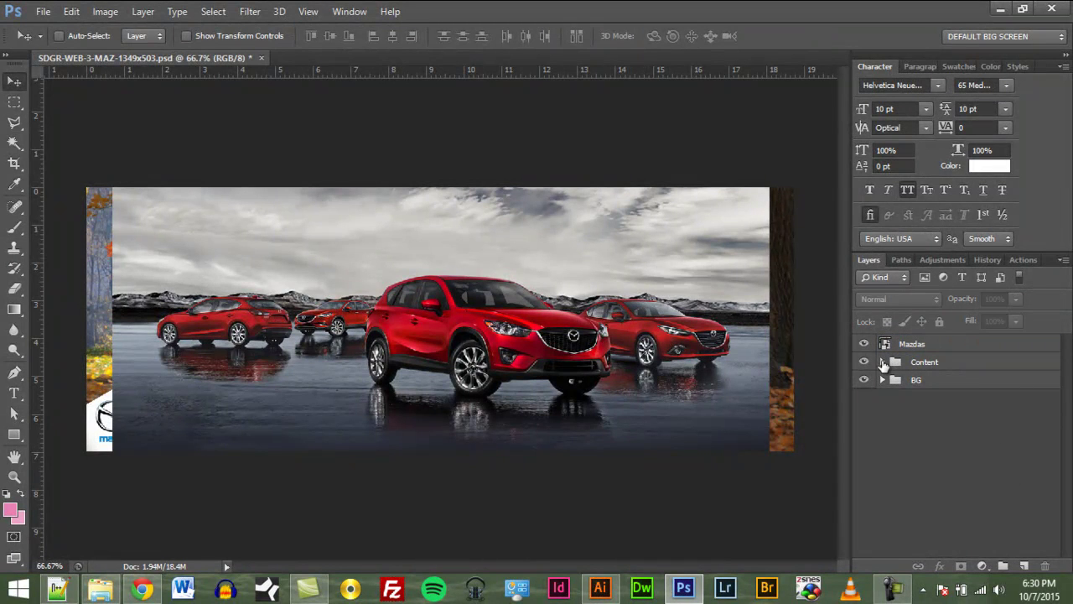
Step: Expand the Content group and place the Mazdas layer inside it, between the Price Point group and the disclaimer text
click(883, 361)
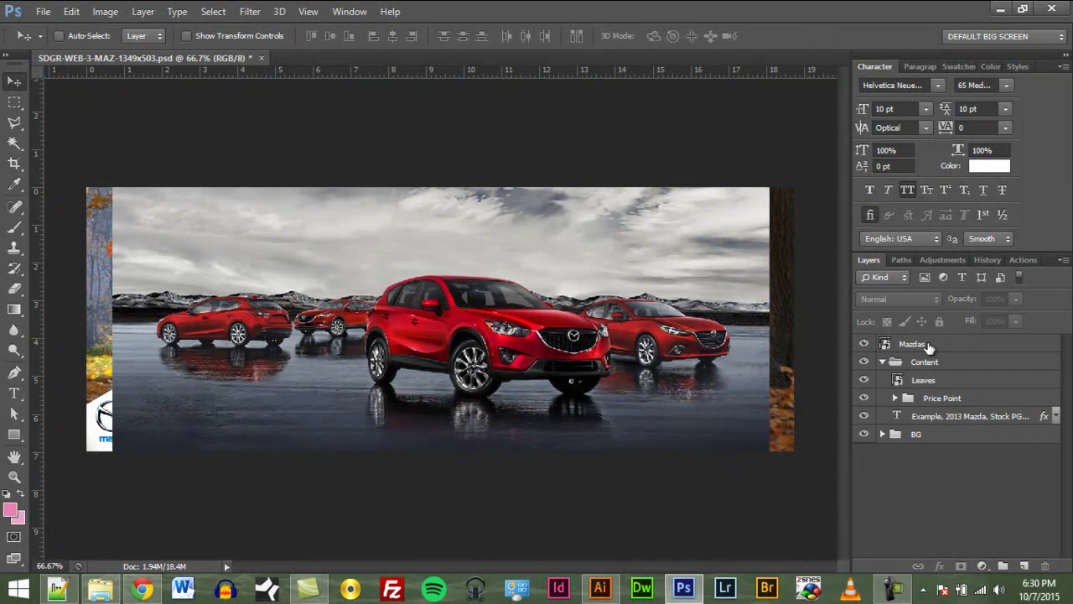
drag(928, 346, 943, 413)
click(960, 478)
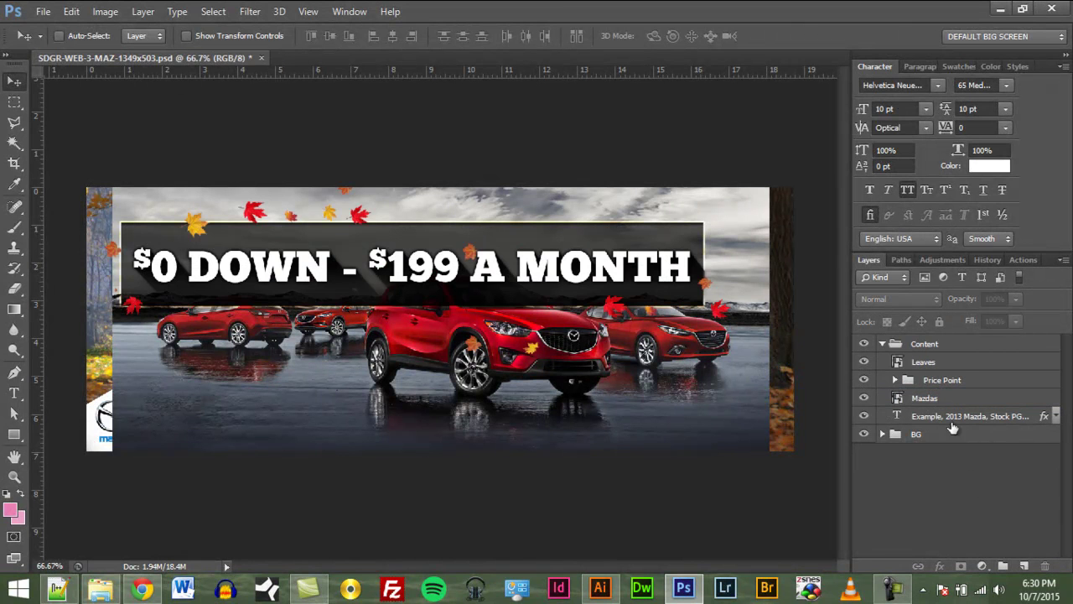
Step: Move the Mazdas image down until the cars sit below the price box and reduce the layer's opacity to 46%
click(939, 398)
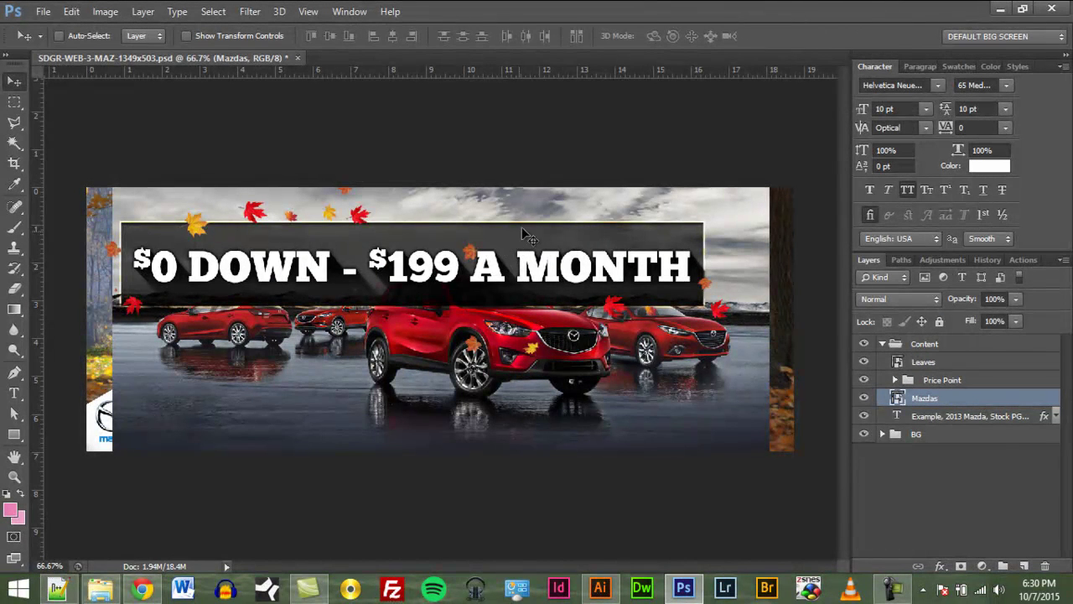
drag(555, 220, 560, 254)
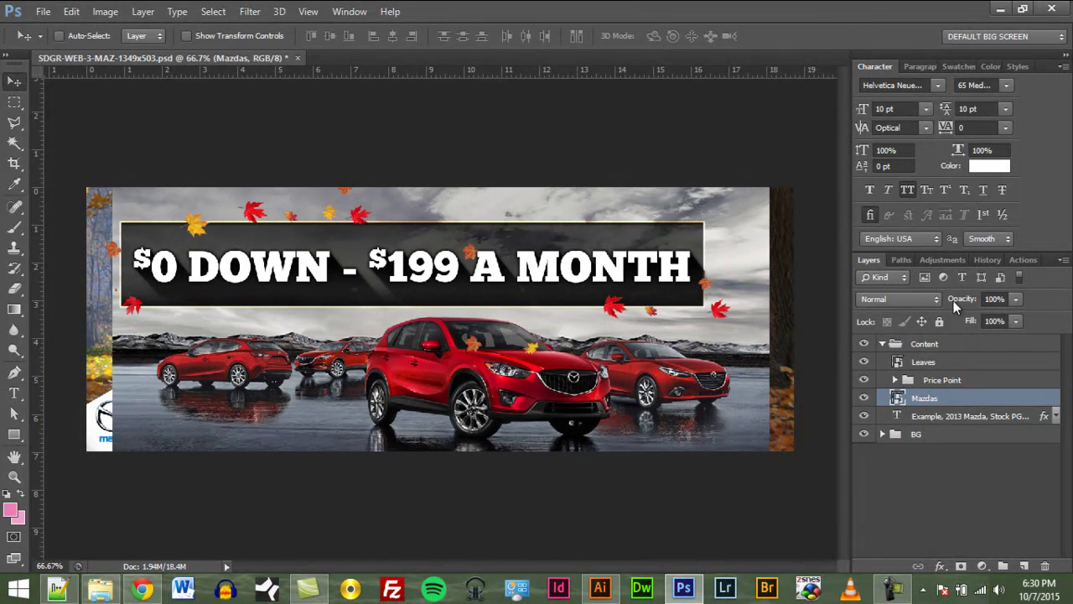
drag(968, 303, 929, 305)
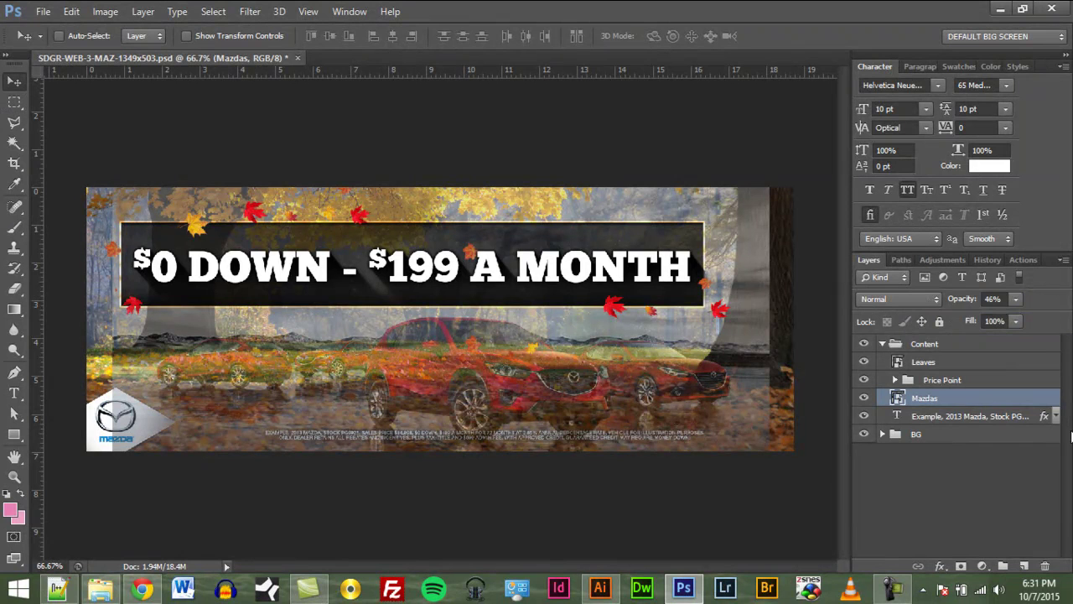
Step: Move the Mazdas image up and scale it down proportionally so all the cars fit below the price box, clear of the tree trunk
click(1009, 486)
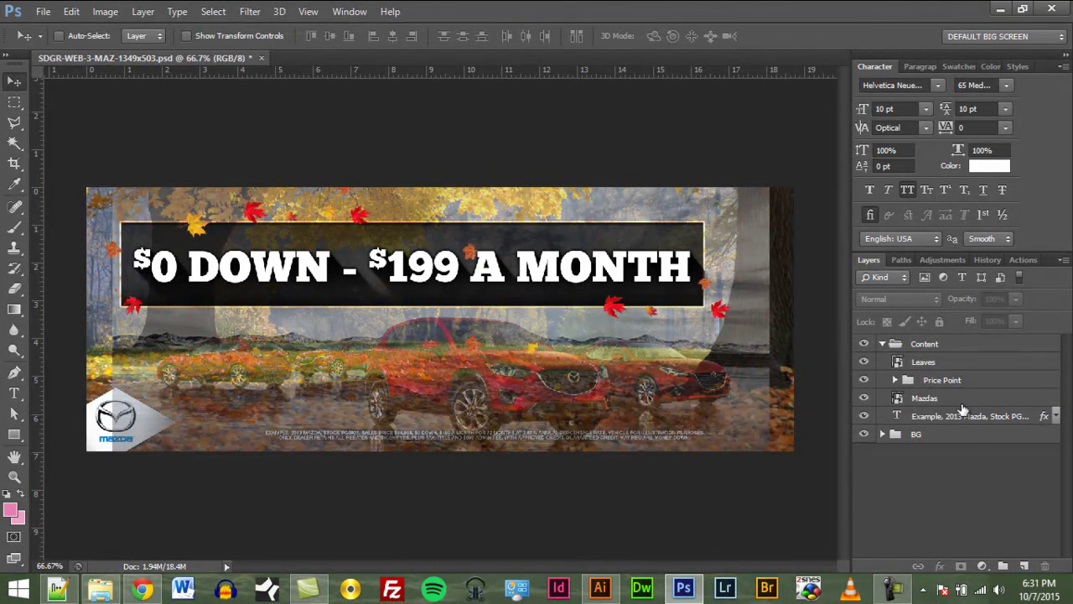
click(926, 401)
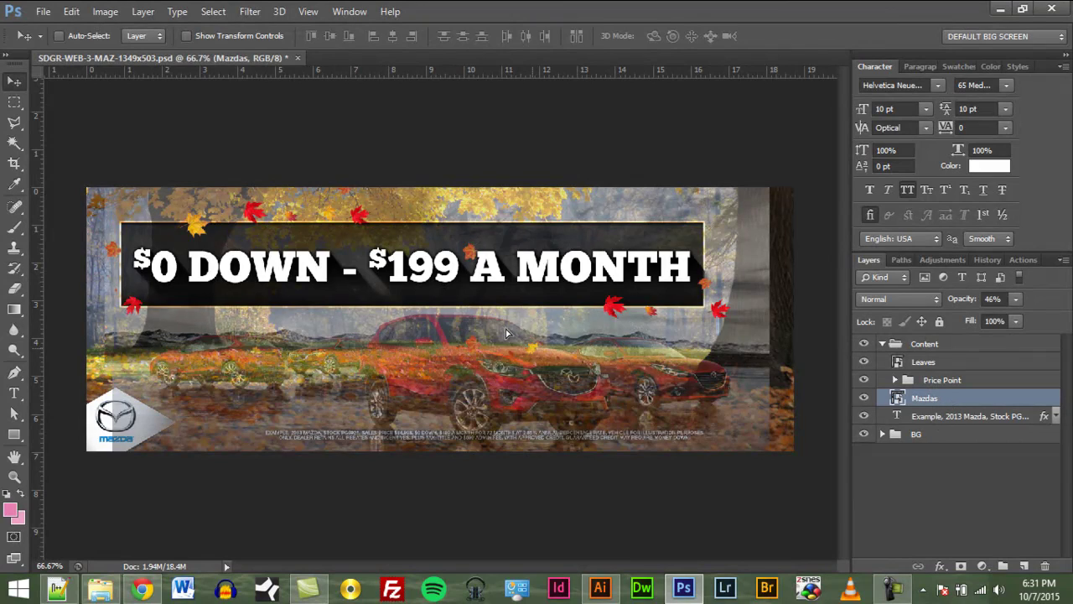
drag(532, 361, 453, 272)
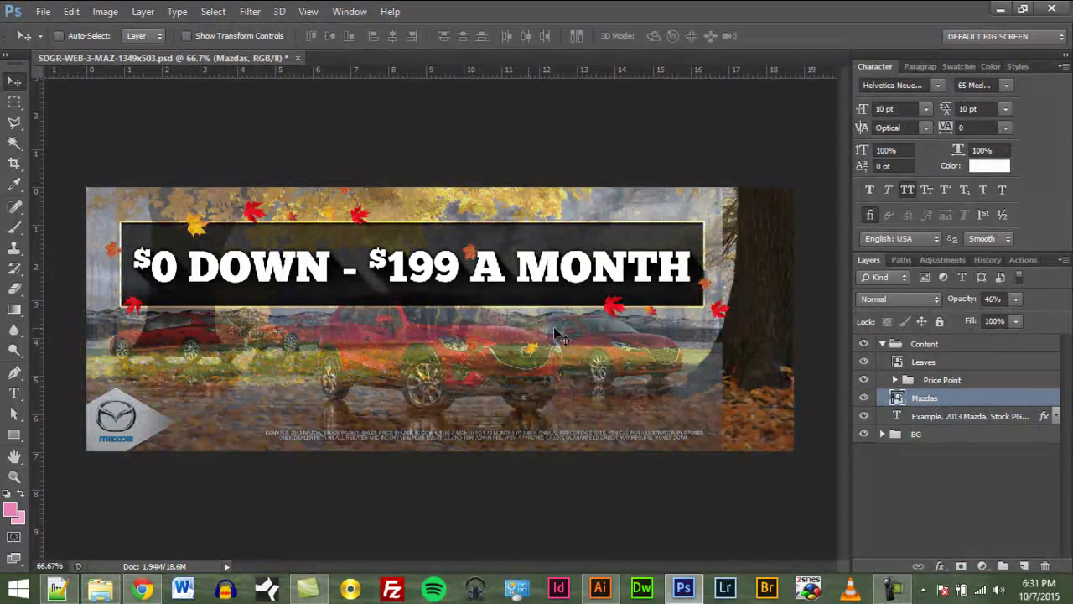
key(ctrl+t)
drag(723, 150, 637, 228)
key(Return)
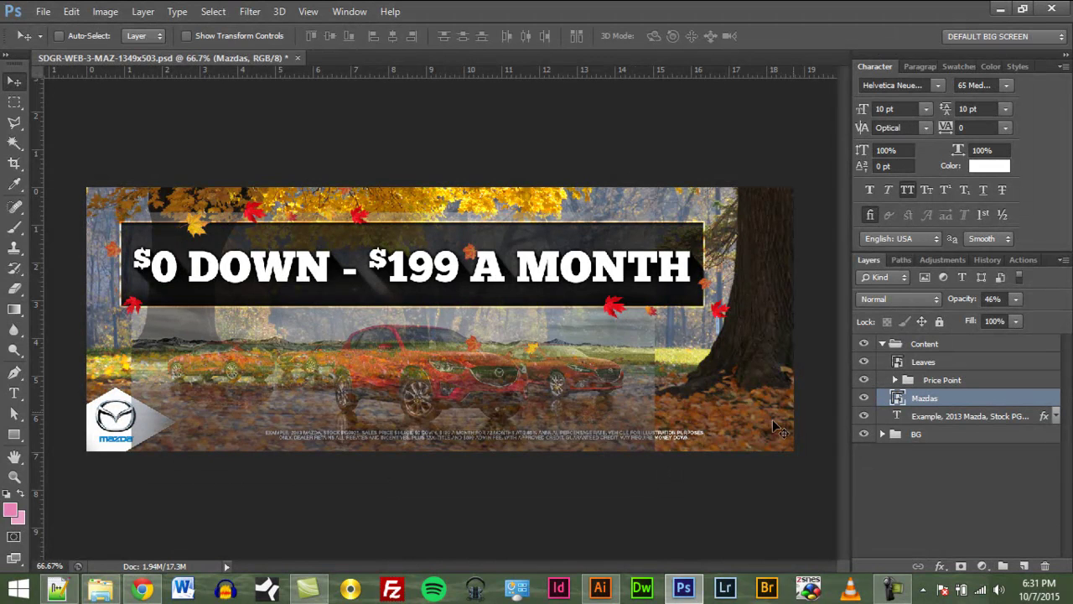
Step: Nudge the disclaimer text down about 8 pixels, closer to the banner's lower edge
ctrl+click(717, 442)
key(shift+Down)
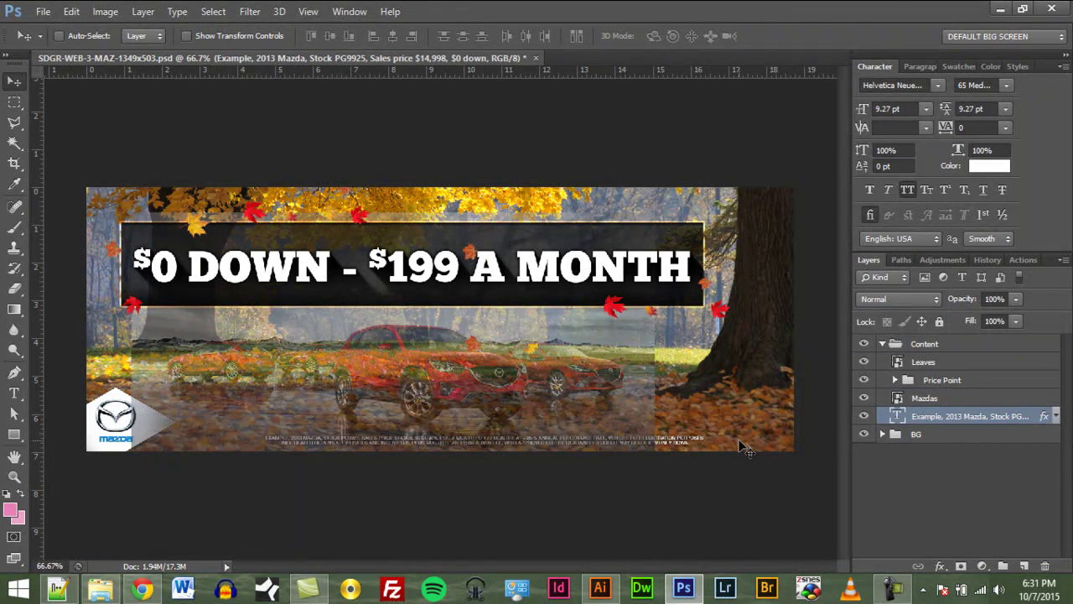
key(Up)
key(Up)
click(974, 502)
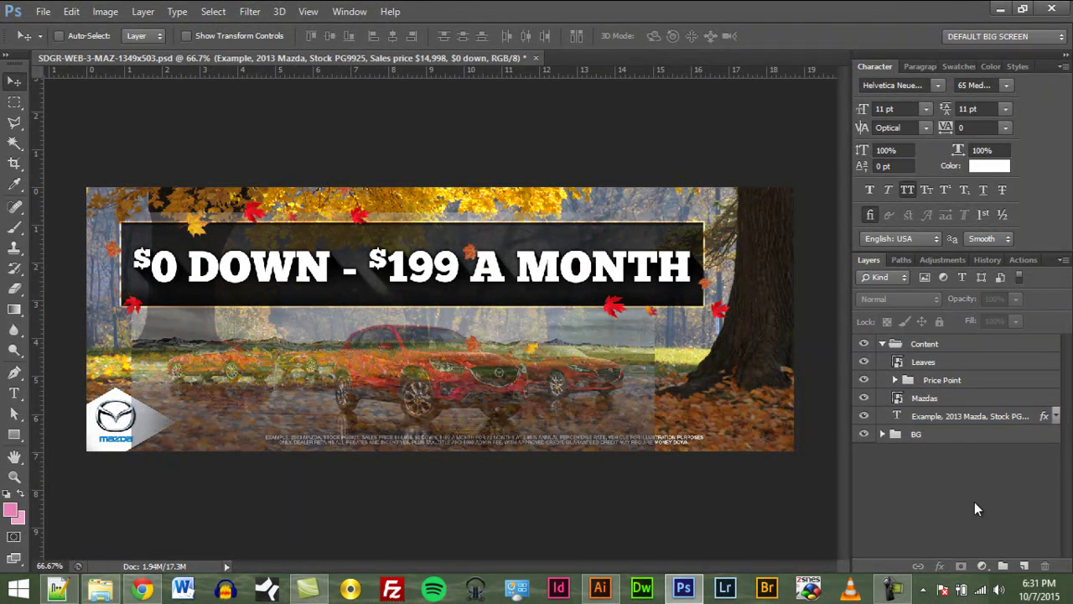
Step: Collapse the Price Point group and set the Mazdas layer's opacity to 100%
ctrl+click(421, 222)
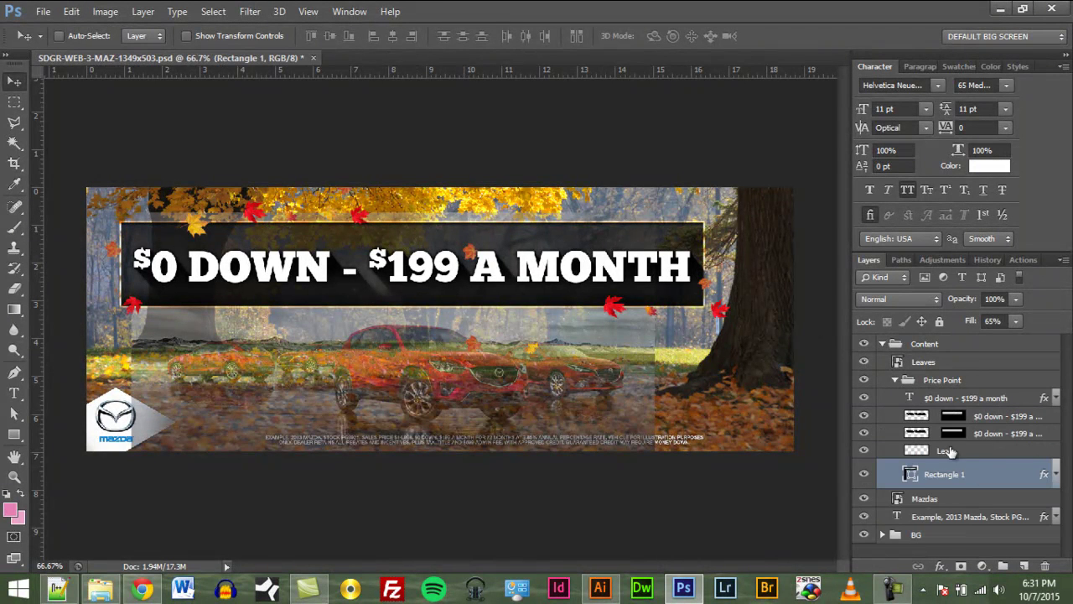
click(894, 380)
click(937, 363)
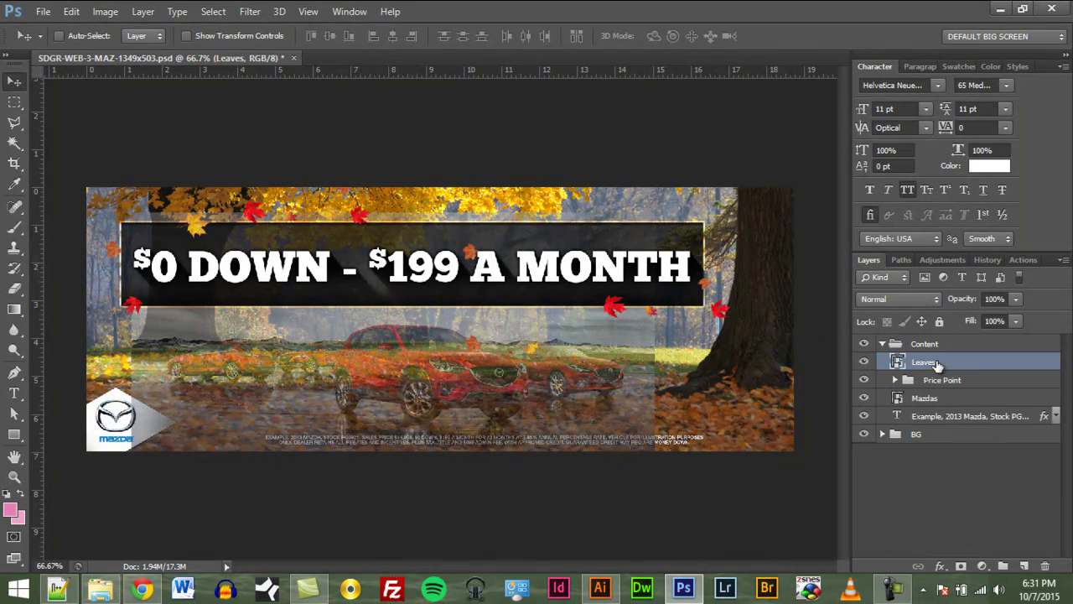
click(928, 400)
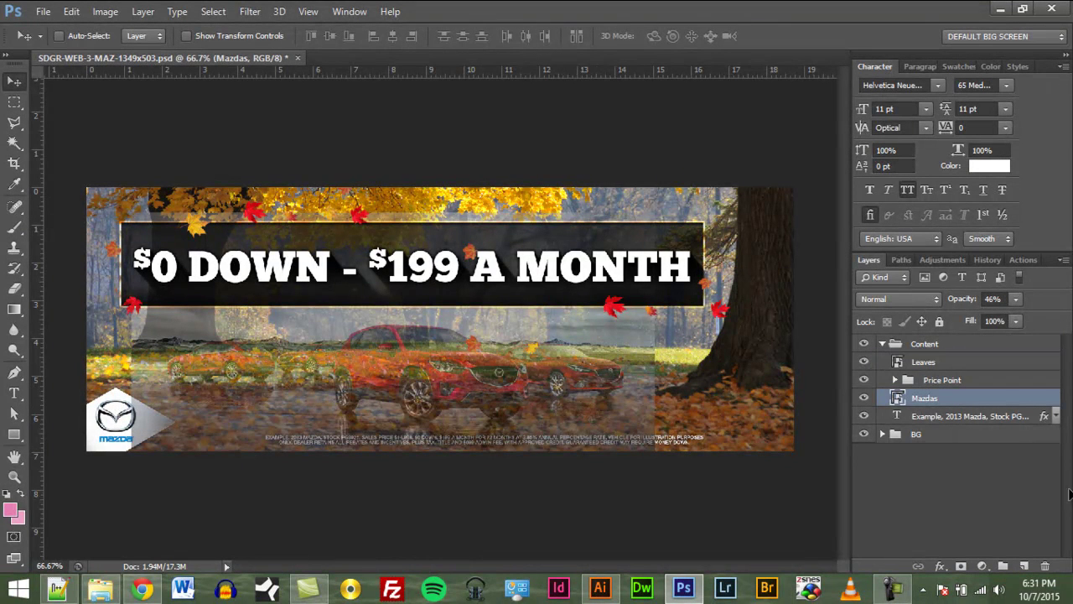
drag(961, 300, 1072, 300)
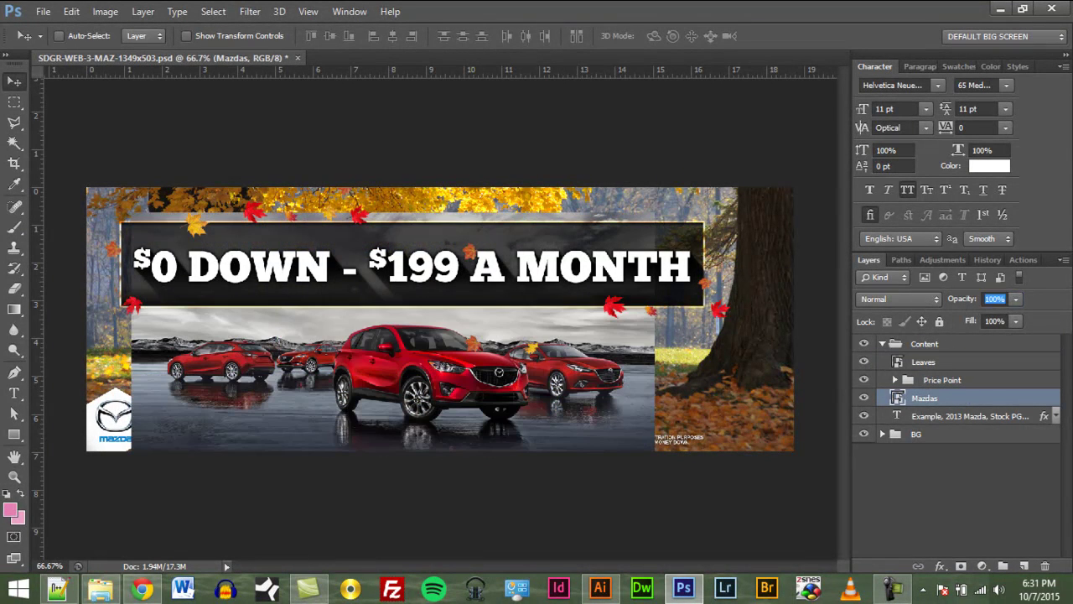
click(979, 500)
Step: Set up the Pen tool in Path mode for outlining the leftmost red hatchback
scroll(304, 414, up, 3)
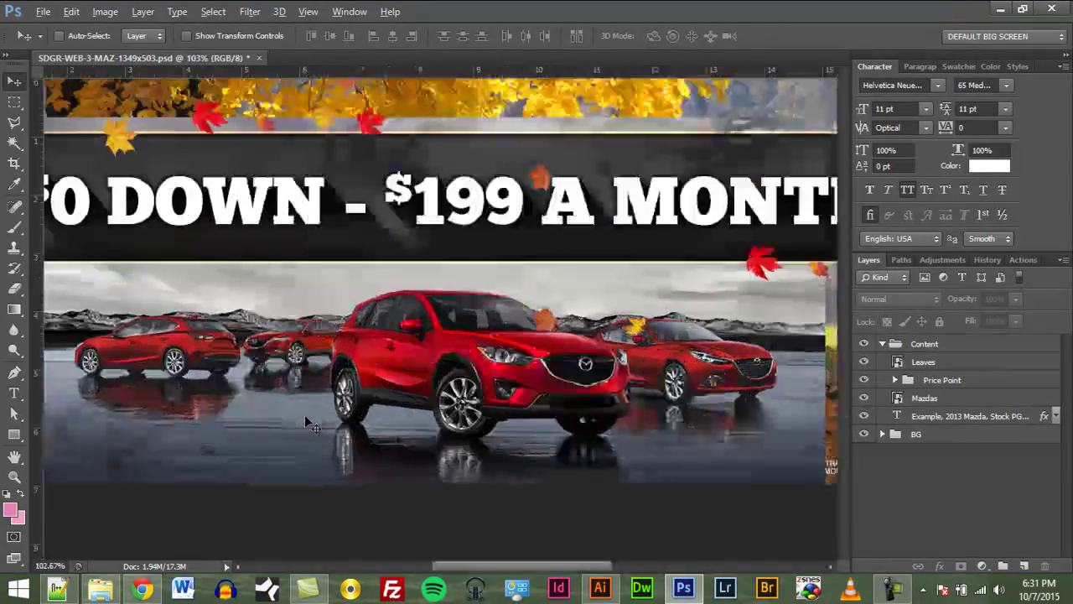
scroll(304, 414, up, 1)
drag(177, 426, 499, 395)
drag(619, 361, 486, 360)
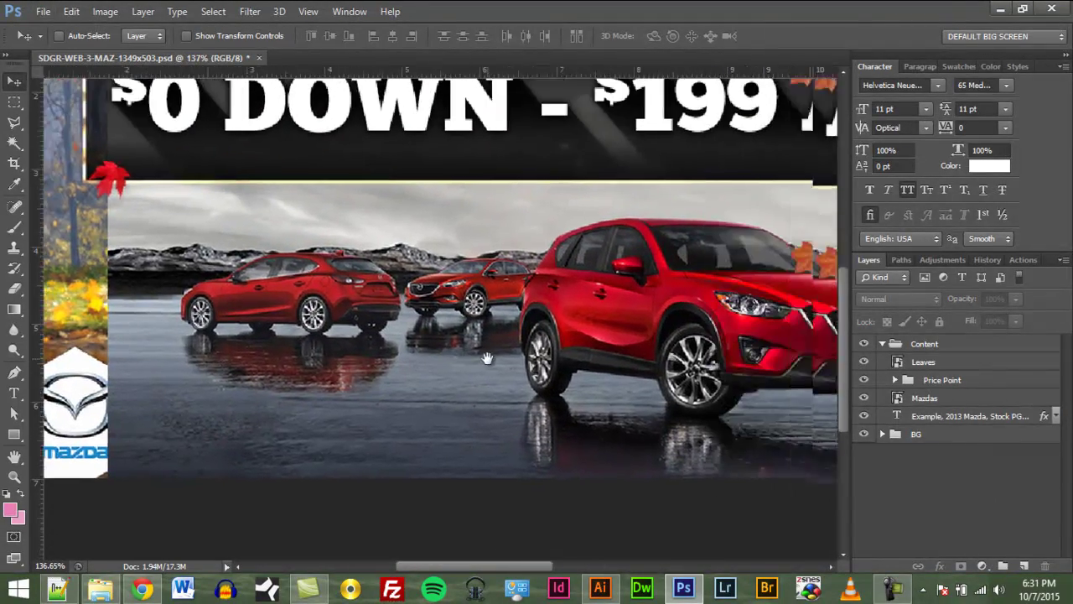
scroll(429, 362, up, 4)
drag(262, 318, 606, 358)
click(606, 358)
click(530, 233)
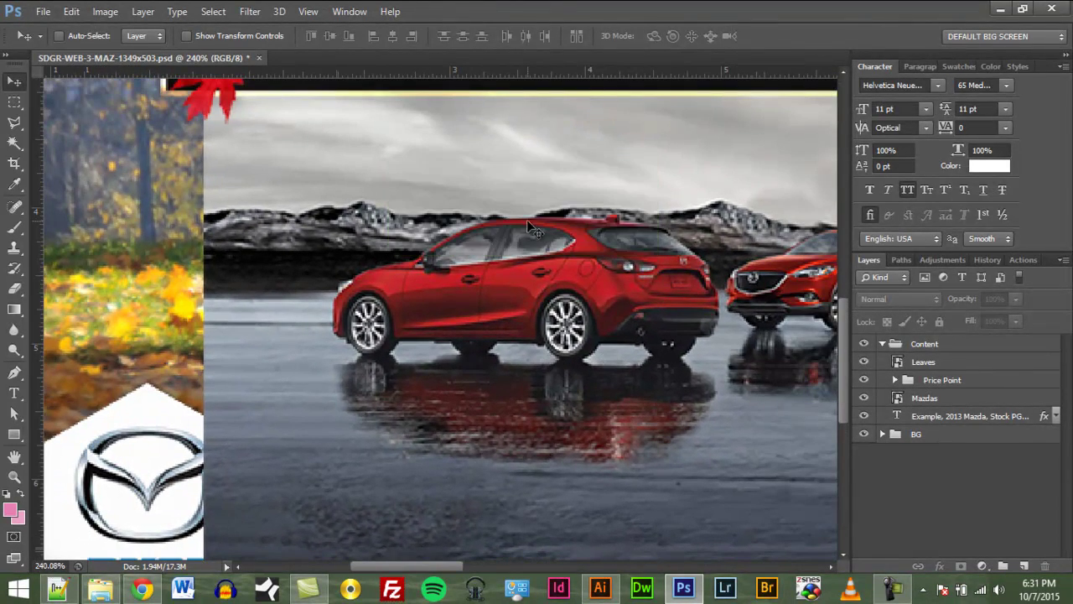
scroll(501, 358, up, 3)
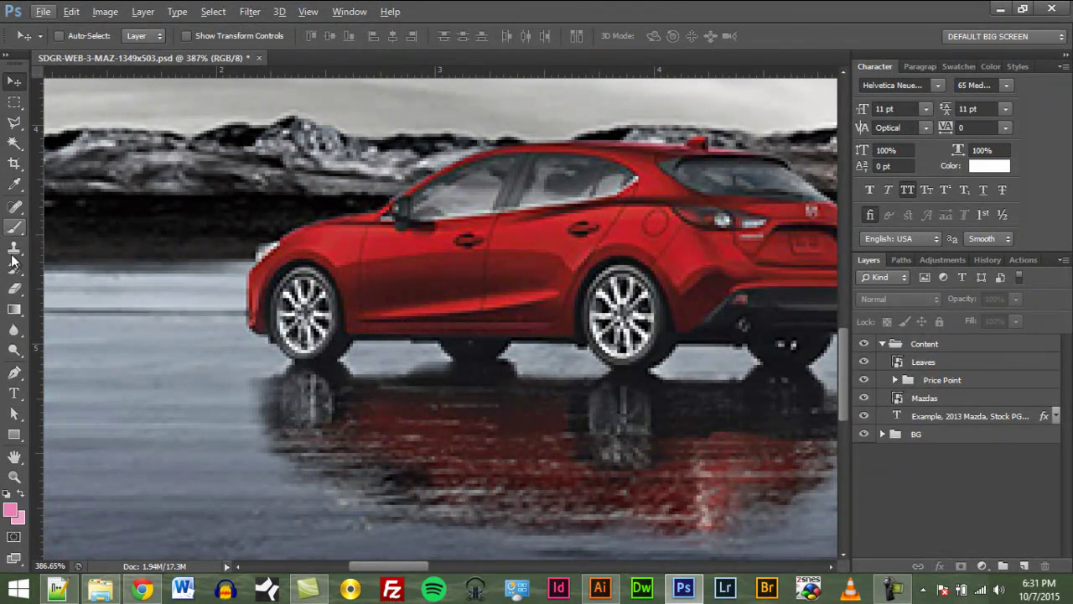
click(12, 378)
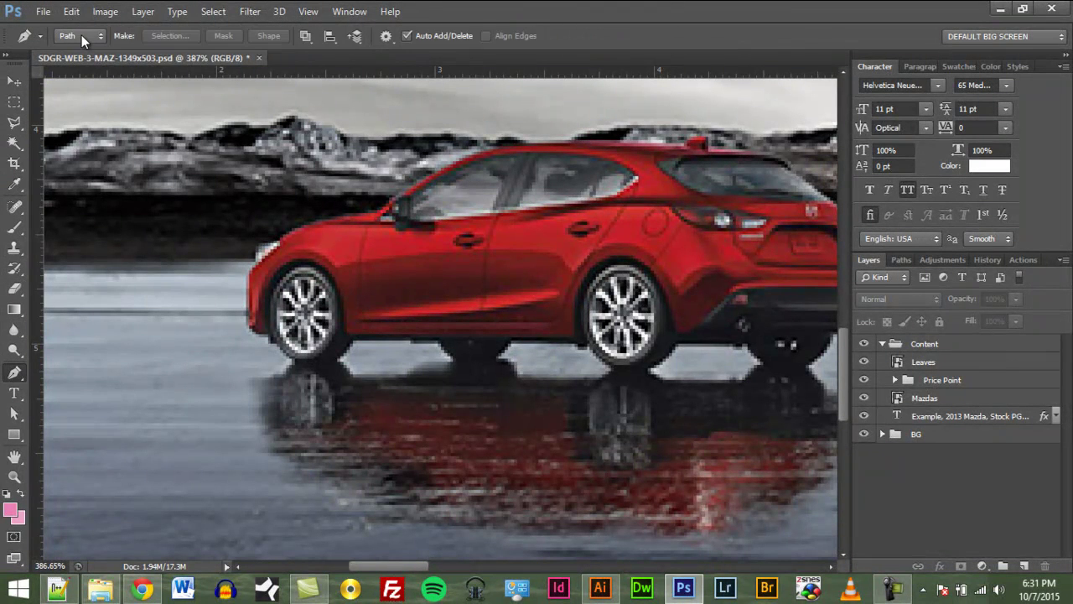
click(83, 38)
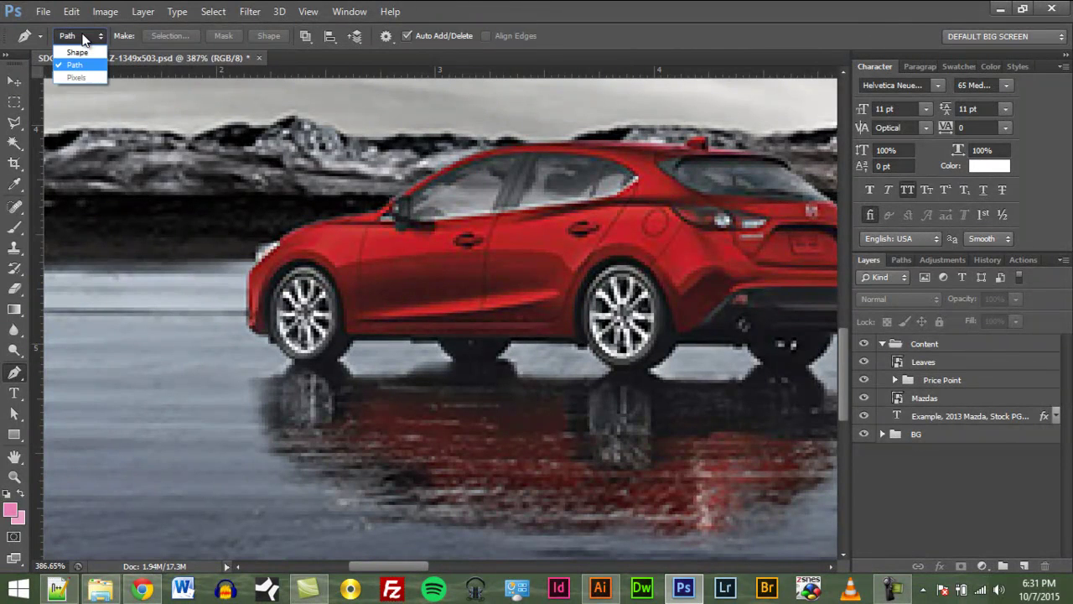
click(84, 57)
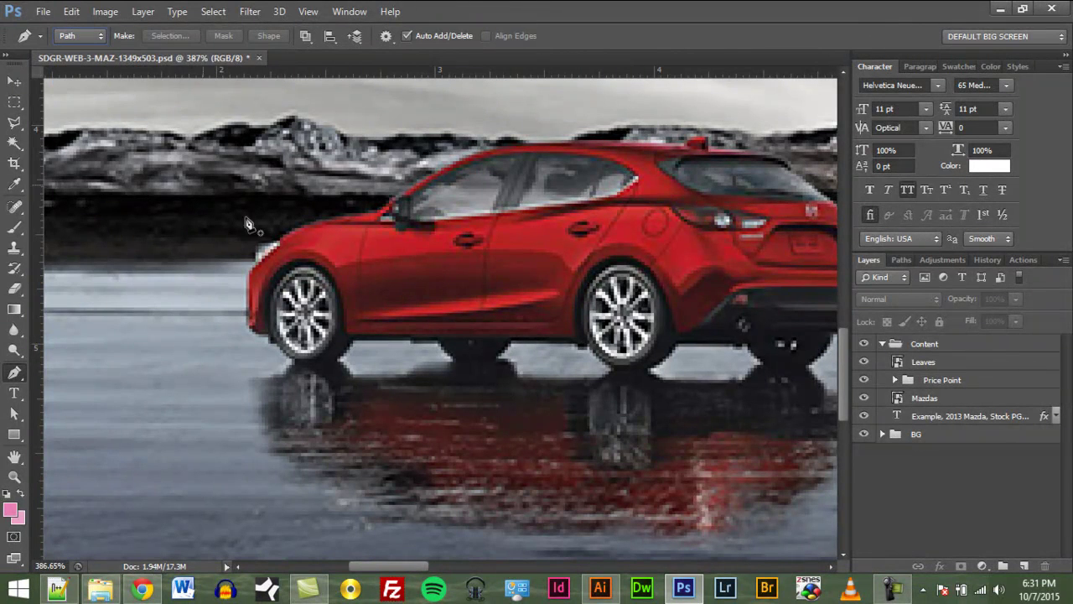
Step: Start a pen path at the hatchback's windshield base and trace the hood, headlight and front bumper to the front wheel
click(381, 217)
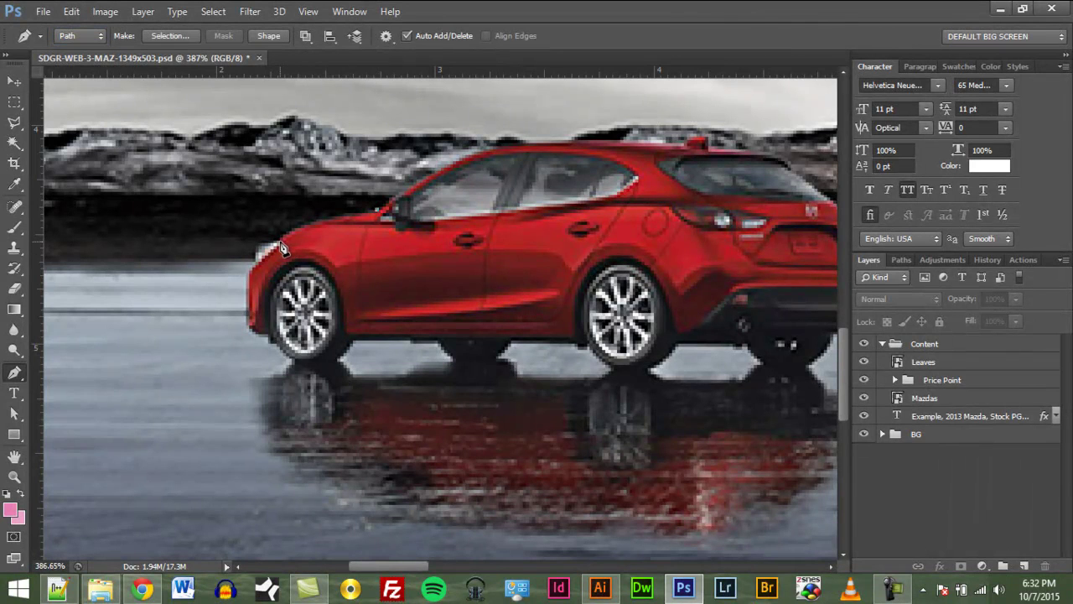
drag(279, 241, 263, 262)
drag(249, 285, 248, 309)
drag(258, 334, 261, 333)
alt+click(257, 336)
click(271, 340)
Step: Continue the hatchback's path around the undersides of both front wheels and along the sill between them
drag(319, 367, 347, 364)
alt+click(319, 367)
drag(350, 344, 364, 315)
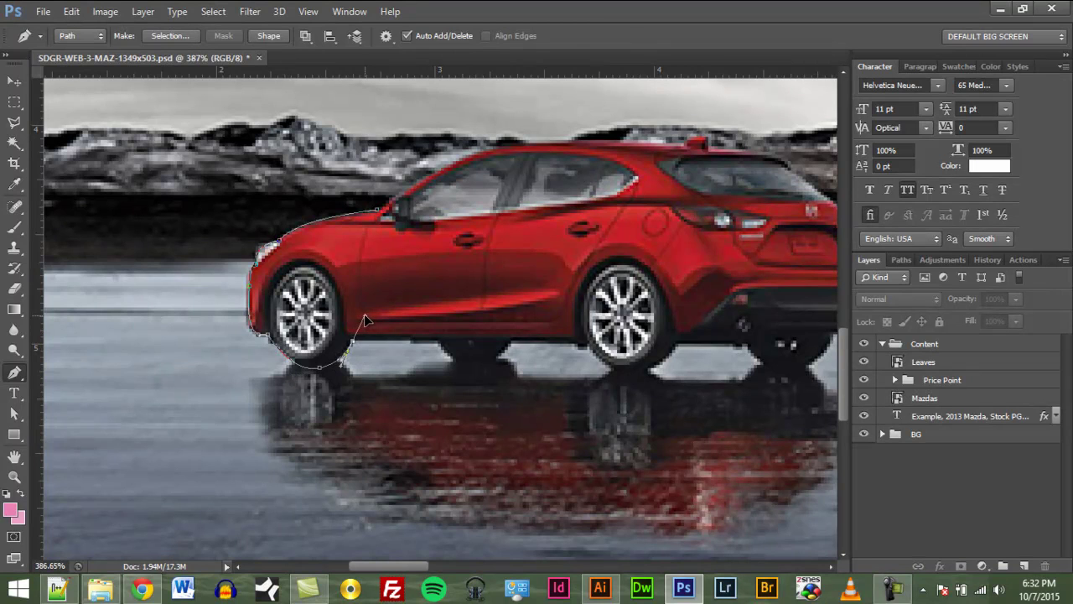
alt+click(351, 342)
drag(477, 368, 498, 368)
key(ctrl+z)
drag(476, 367, 507, 361)
alt+click(477, 365)
drag(510, 342, 526, 314)
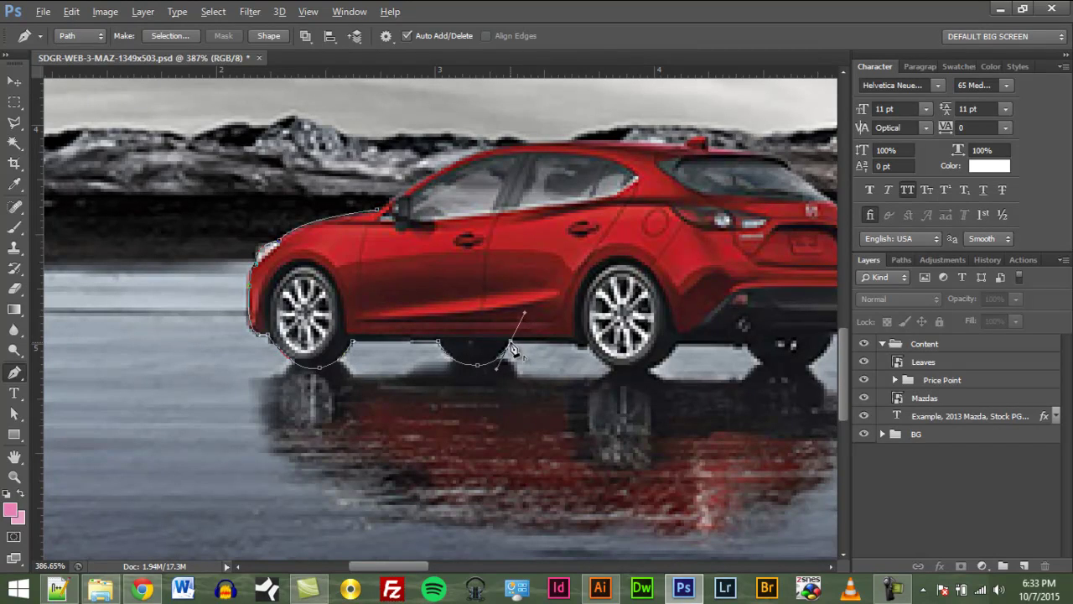
alt+click(510, 341)
Step: Extend the hatchback's path around the undersides of both rear wheels up to the rear bumper
drag(634, 375, 658, 373)
alt+click(633, 375)
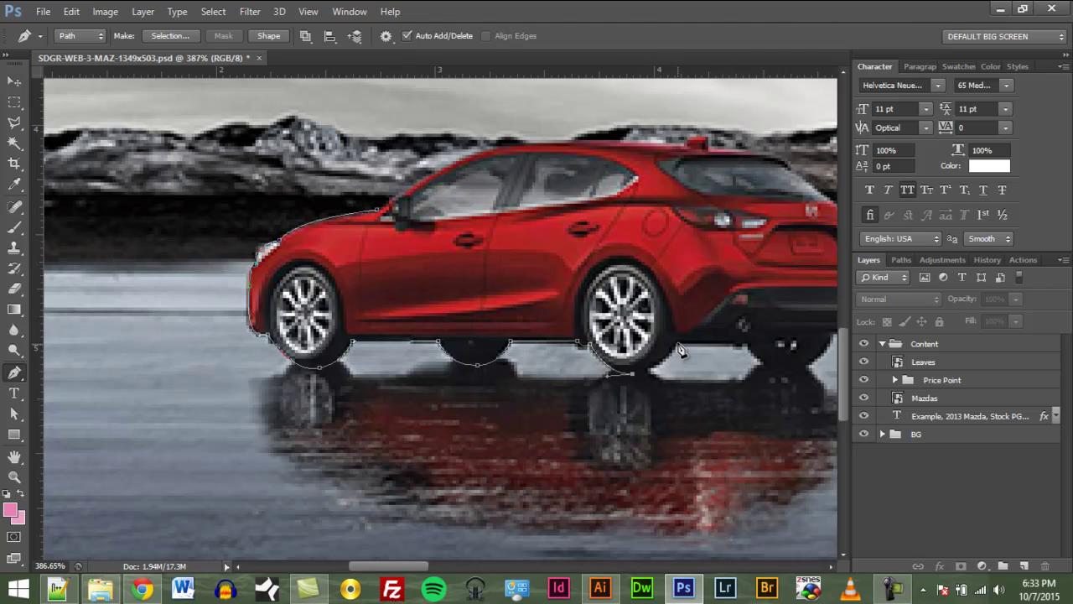
drag(678, 343, 704, 302)
alt+click(677, 343)
click(731, 342)
drag(742, 341, 748, 342)
drag(790, 370, 813, 371)
drag(799, 299, 590, 299)
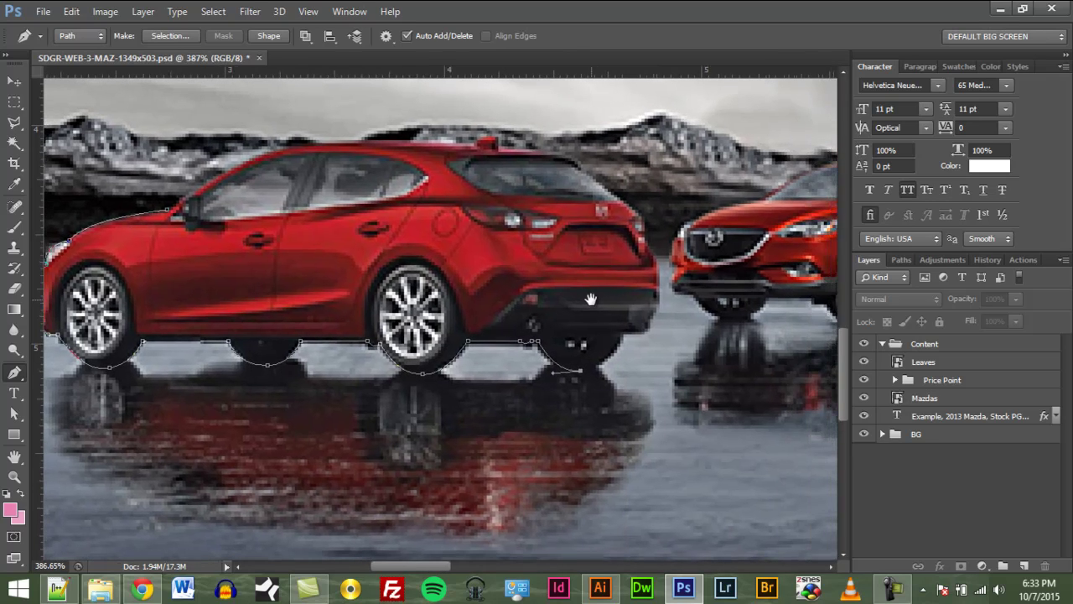
click(620, 340)
drag(620, 340, 634, 298)
alt+click(621, 339)
Step: Trace the hatchback's rear spoiler, antenna and roofline, and close the path at the windshield base
drag(560, 152, 531, 146)
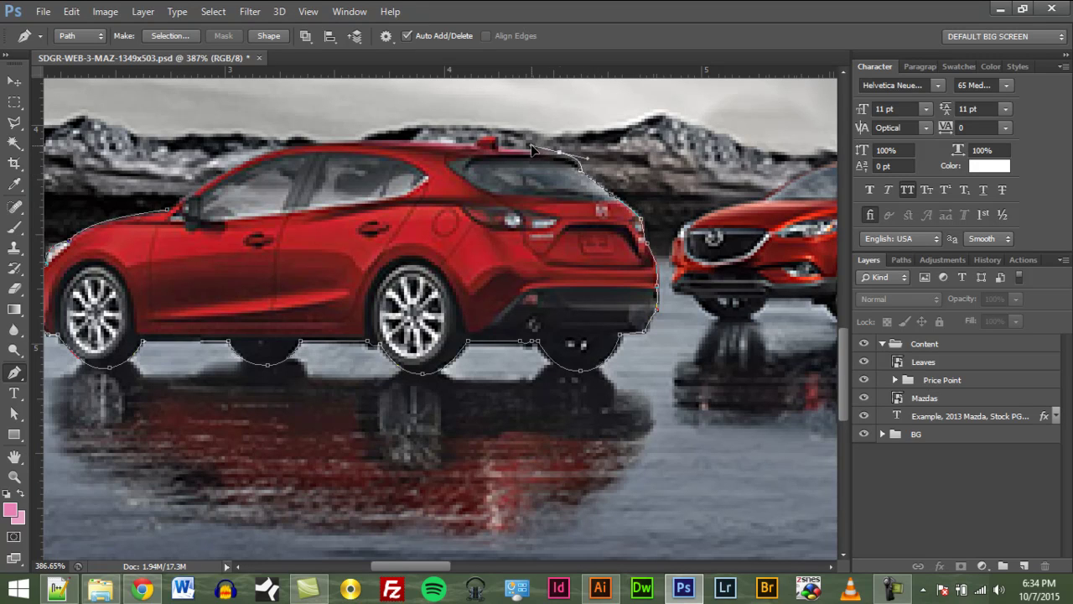
alt+click(558, 153)
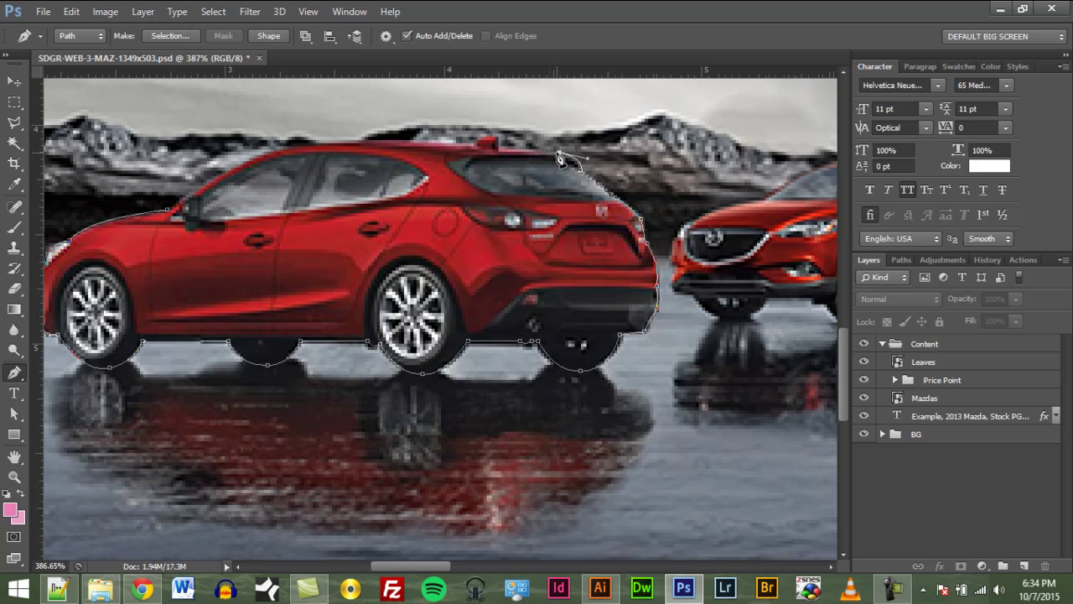
click(496, 150)
click(475, 147)
click(147, 163)
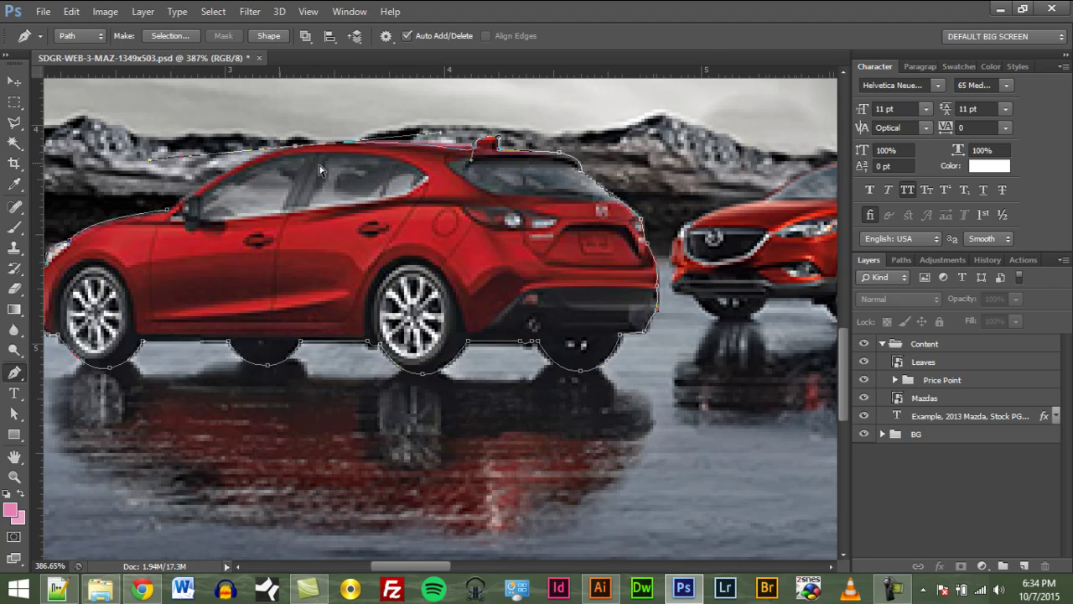
key(ctrl+z)
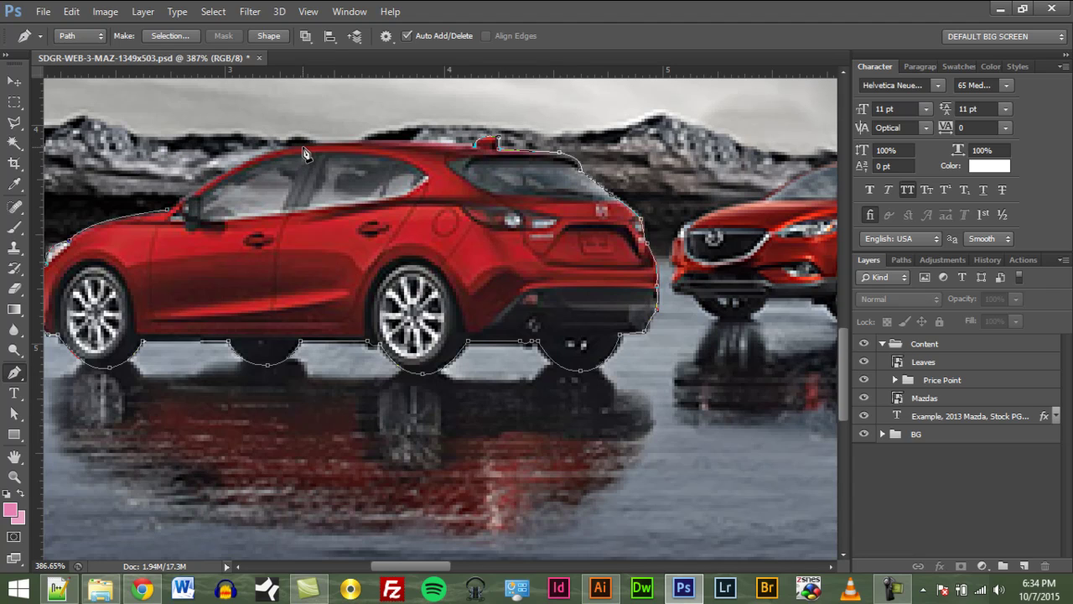
drag(303, 147, 222, 161)
drag(168, 207, 90, 271)
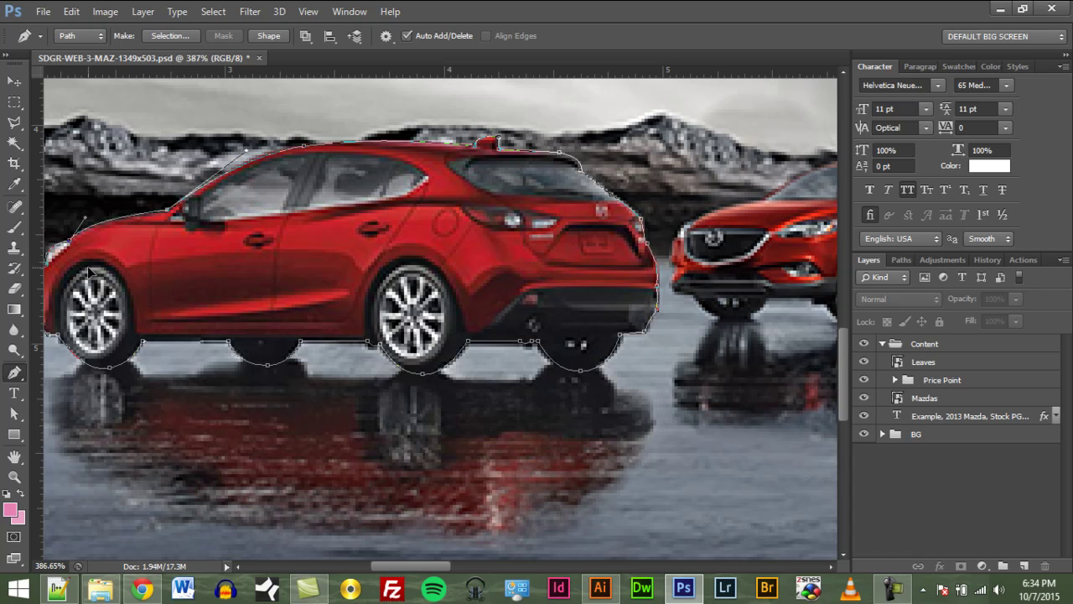
Step: Start a path on the second red car at its roof edge, tracing the windshield, hood and front bumper down to the far front wheel
key(space)
drag(757, 252, 426, 312)
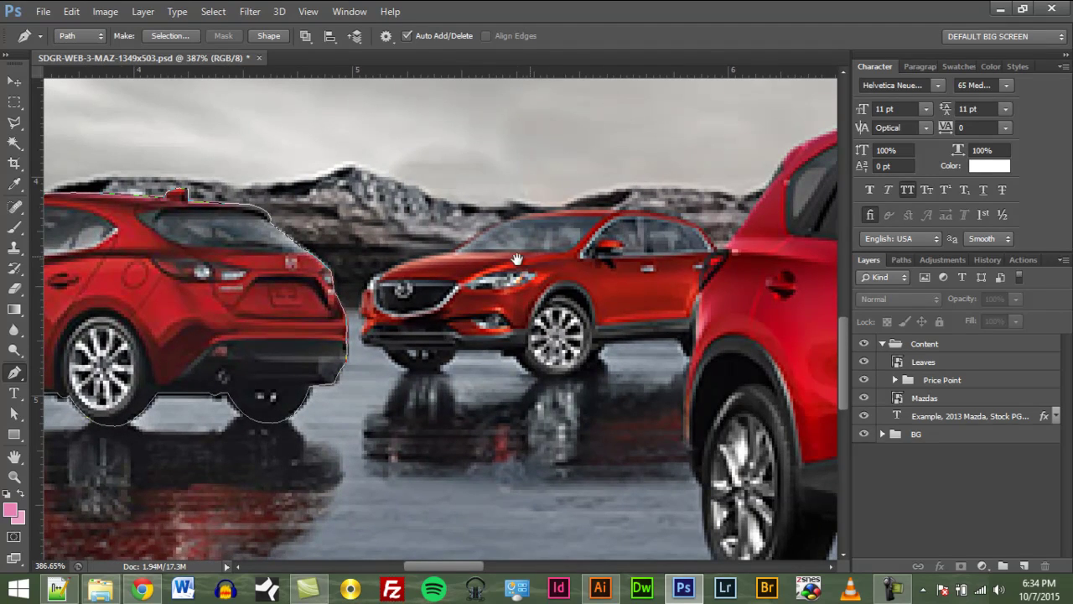
drag(512, 260, 471, 272)
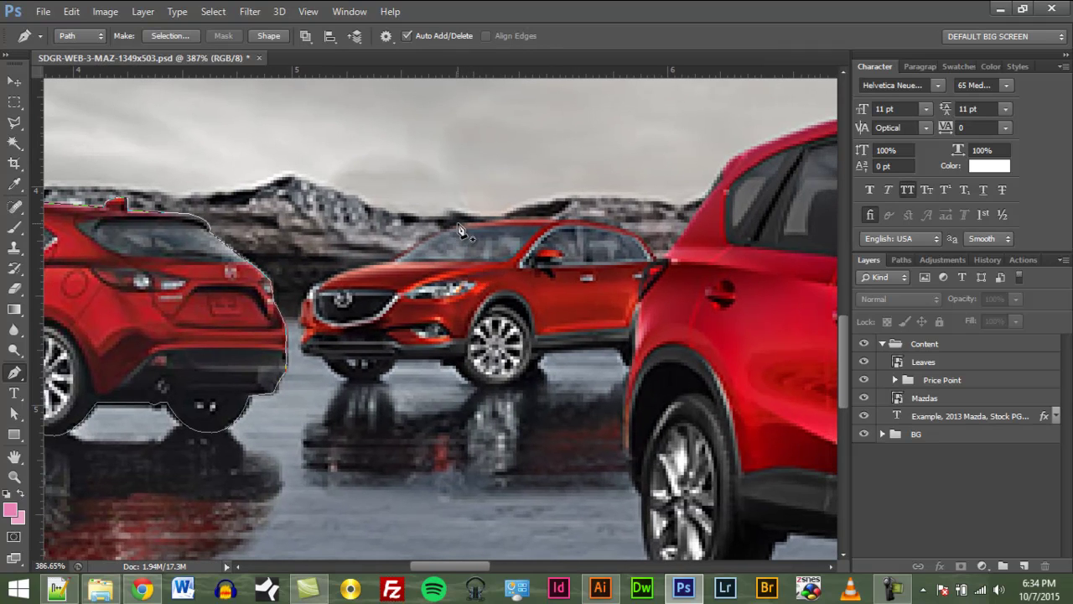
drag(389, 266, 349, 299)
alt+click(391, 263)
drag(323, 284, 315, 354)
alt+click(324, 284)
alt+click(303, 301)
alt+click(304, 333)
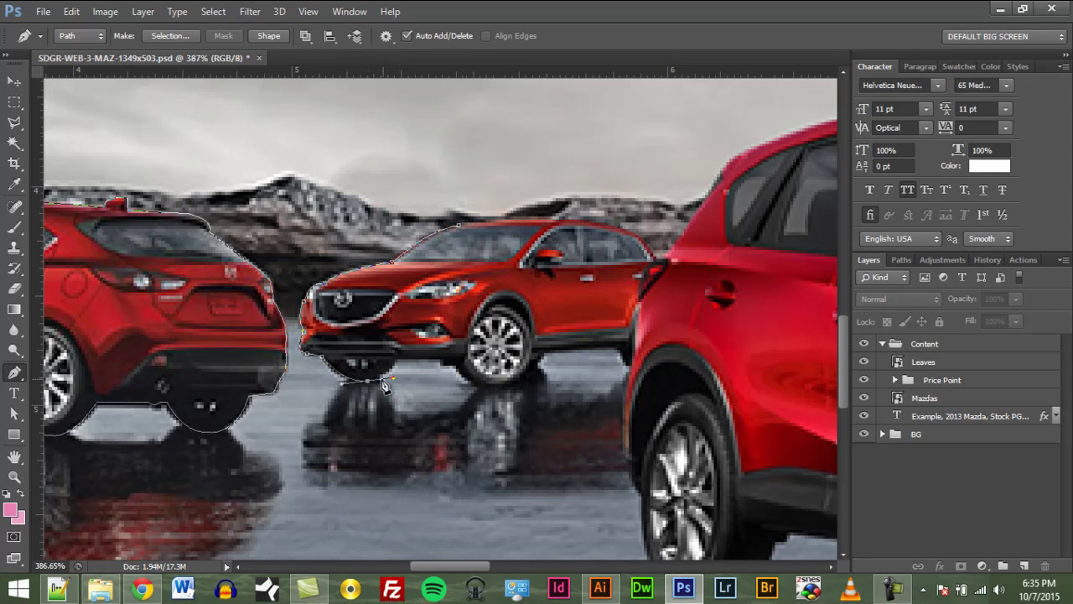
Step: Continue the second car's path around its front wheels and along the sill toward the foreground SUV
click(395, 359)
drag(395, 357, 403, 330)
alt+click(395, 357)
click(443, 358)
drag(498, 389, 529, 387)
alt+click(498, 389)
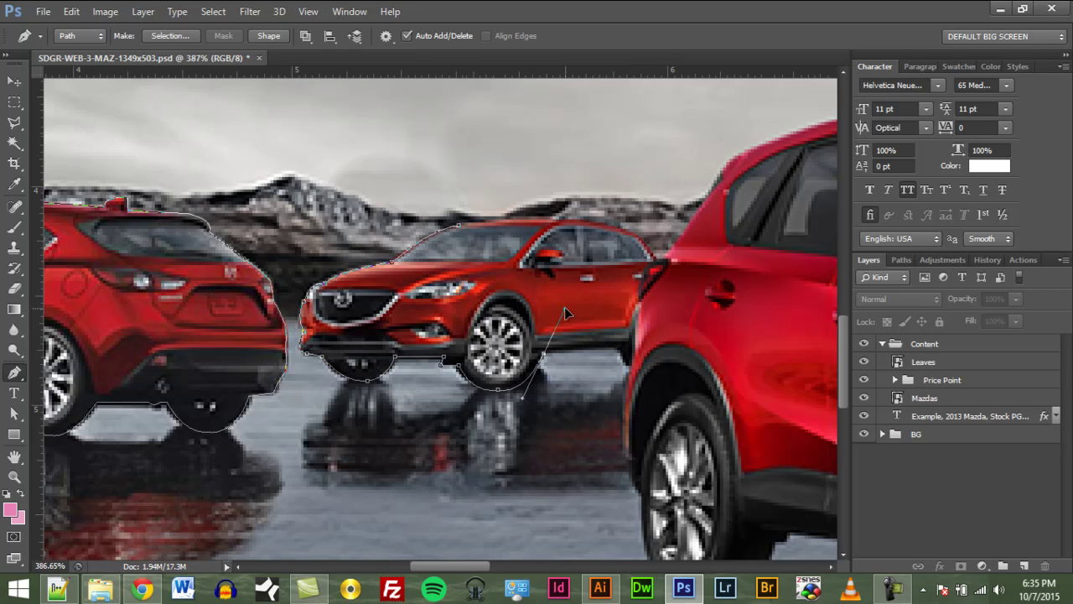
click(617, 348)
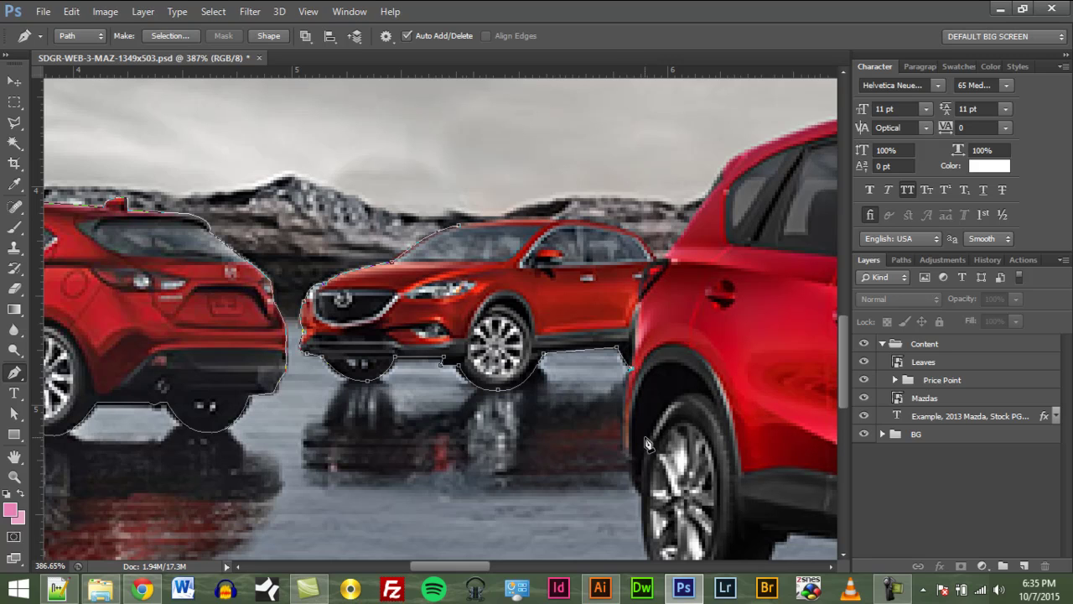
Step: Extend the path down the foreground SUV's rear bumper and around its rear wheel to the underbody edge
drag(642, 494, 663, 396)
alt+click(641, 493)
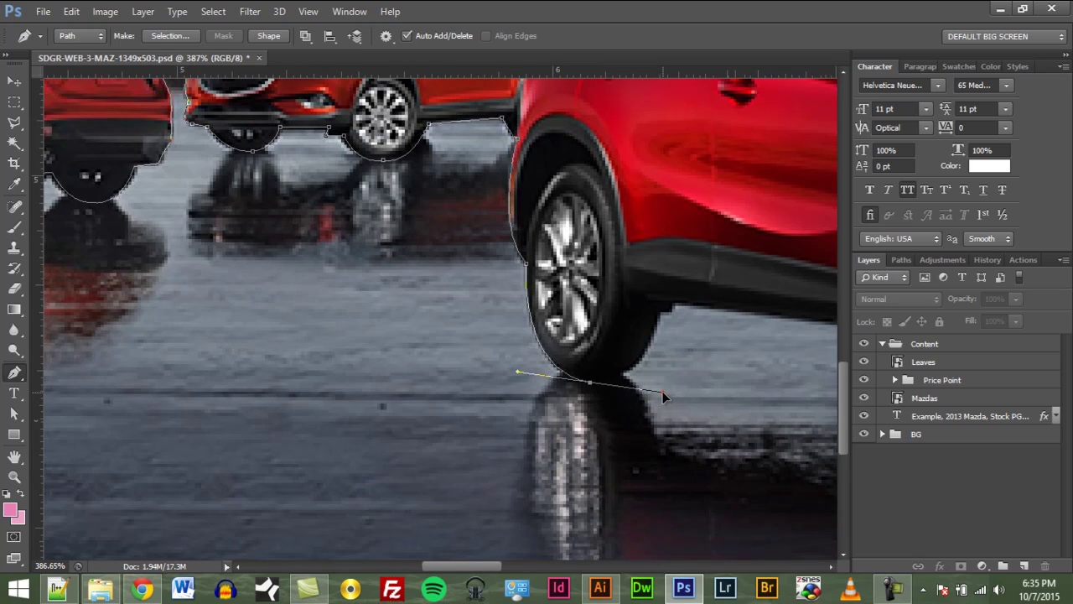
alt+click(590, 383)
drag(659, 312, 678, 238)
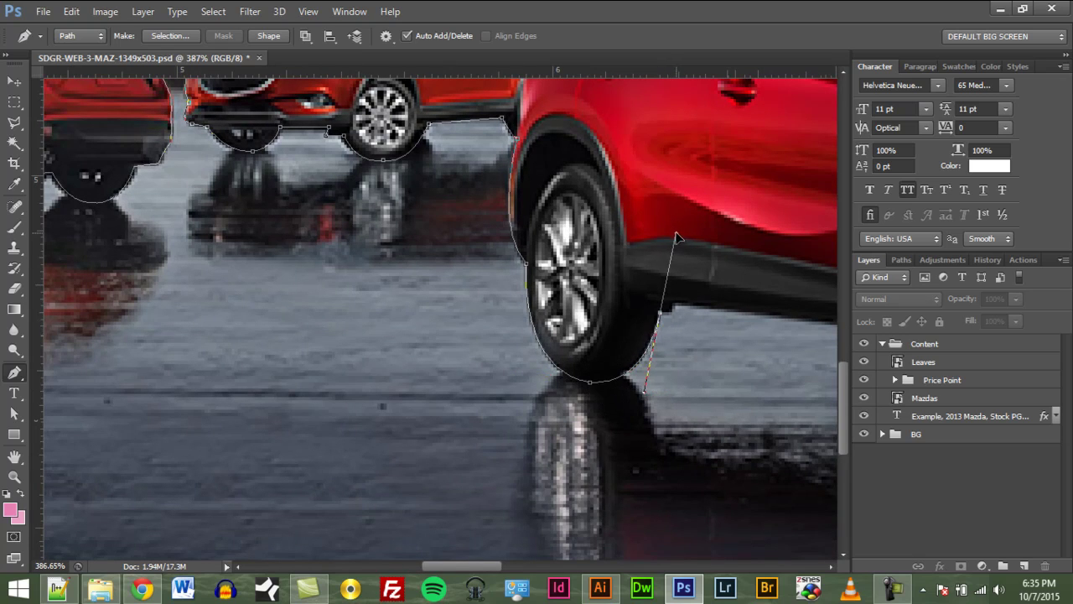
click(660, 315)
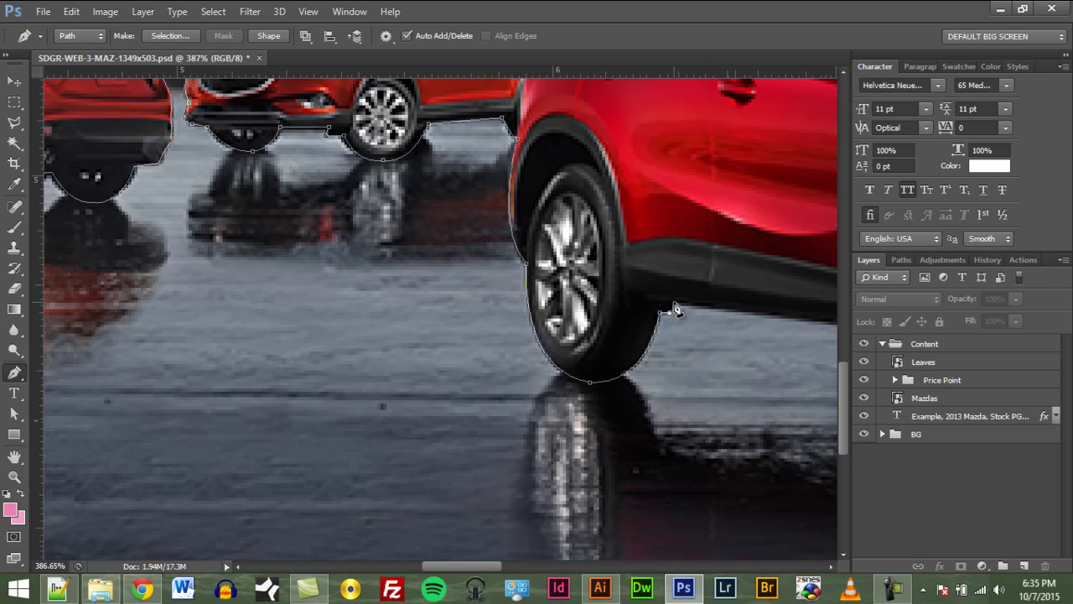
Step: Continue the path along the foreground SUV's sill and around its near front wheel to the front underbody edge
drag(758, 355, 422, 342)
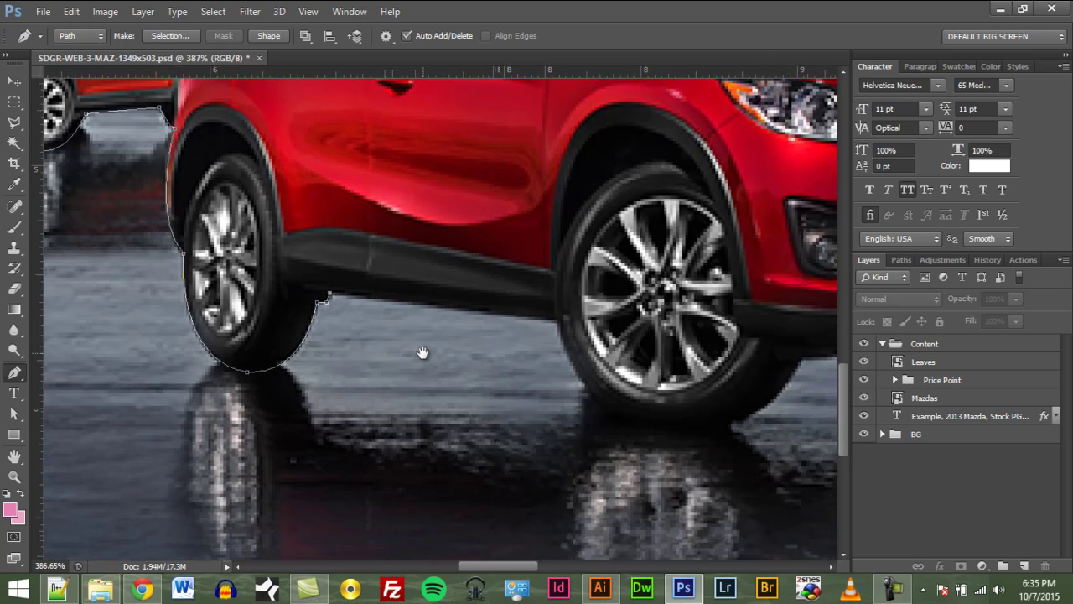
click(556, 321)
click(677, 429)
drag(719, 435, 771, 416)
alt+click(677, 429)
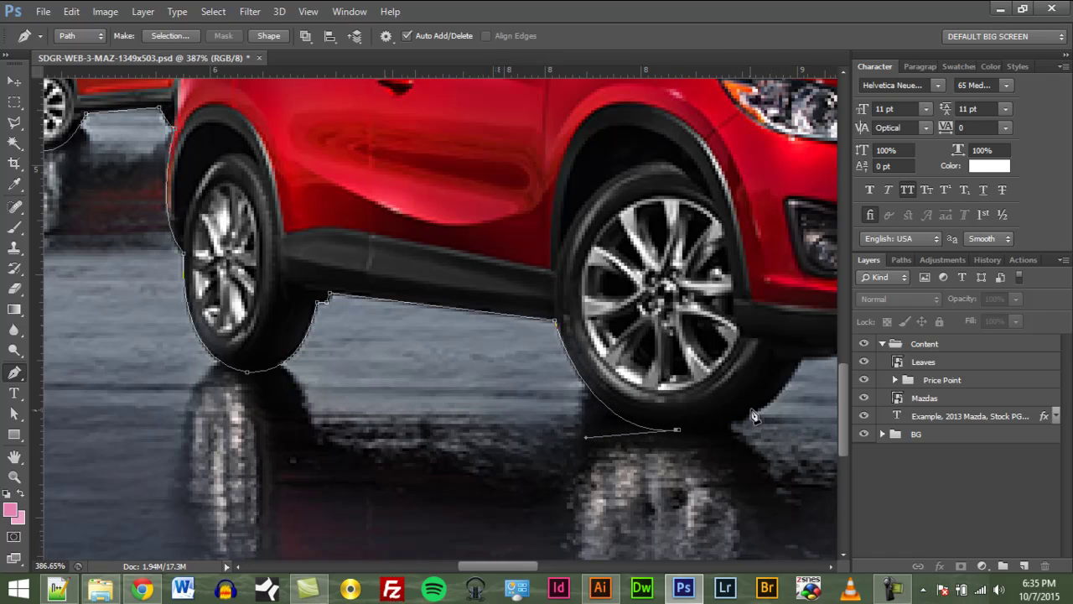
drag(777, 360, 461, 278)
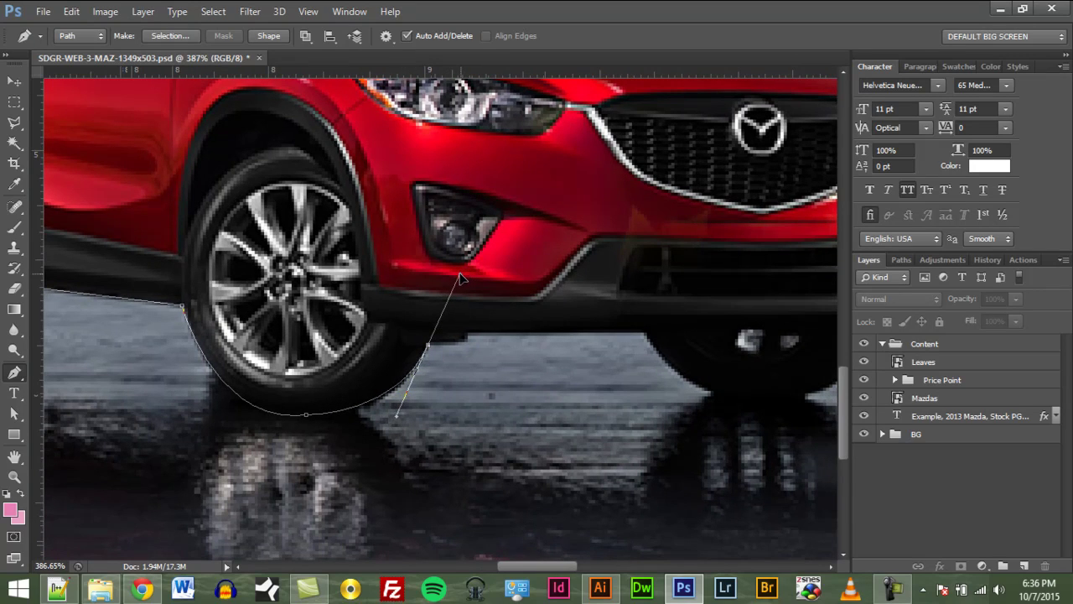
alt+click(427, 346)
drag(467, 334, 467, 324)
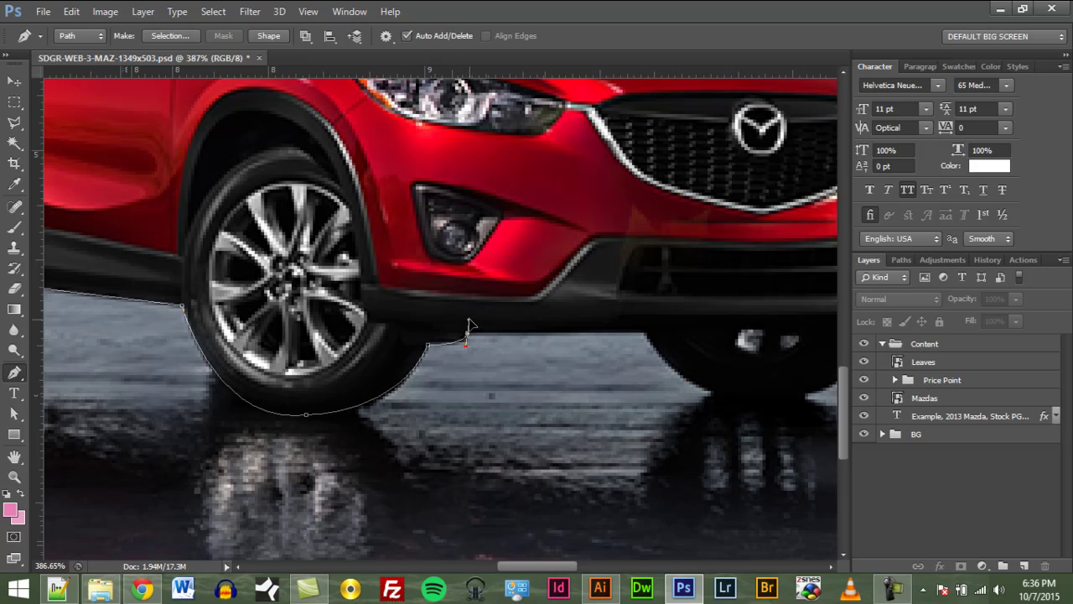
Step: Extend the path under the SUV's front bumper, around its far front wheel and up the bumper corner beside the fog light
drag(634, 351, 517, 378)
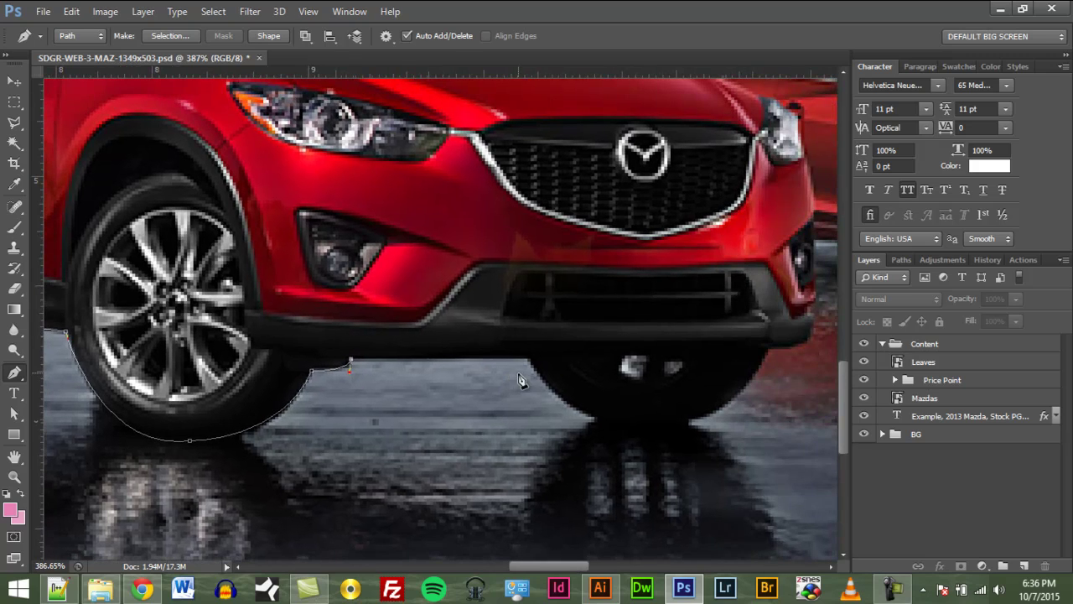
click(530, 360)
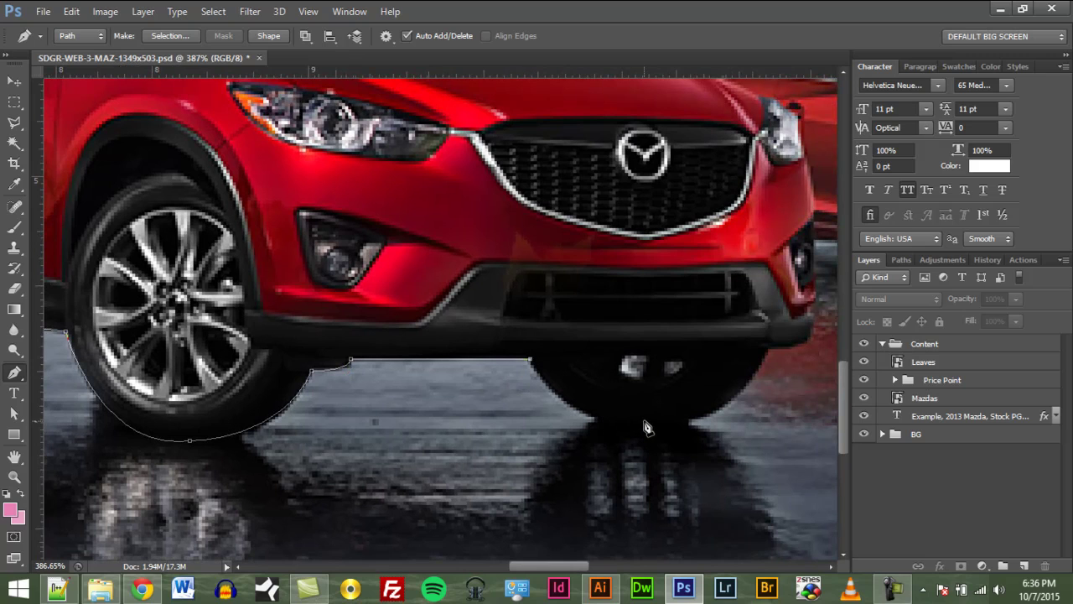
drag(648, 426, 728, 421)
alt+click(650, 426)
drag(767, 351, 796, 276)
alt+click(768, 351)
drag(791, 356, 613, 346)
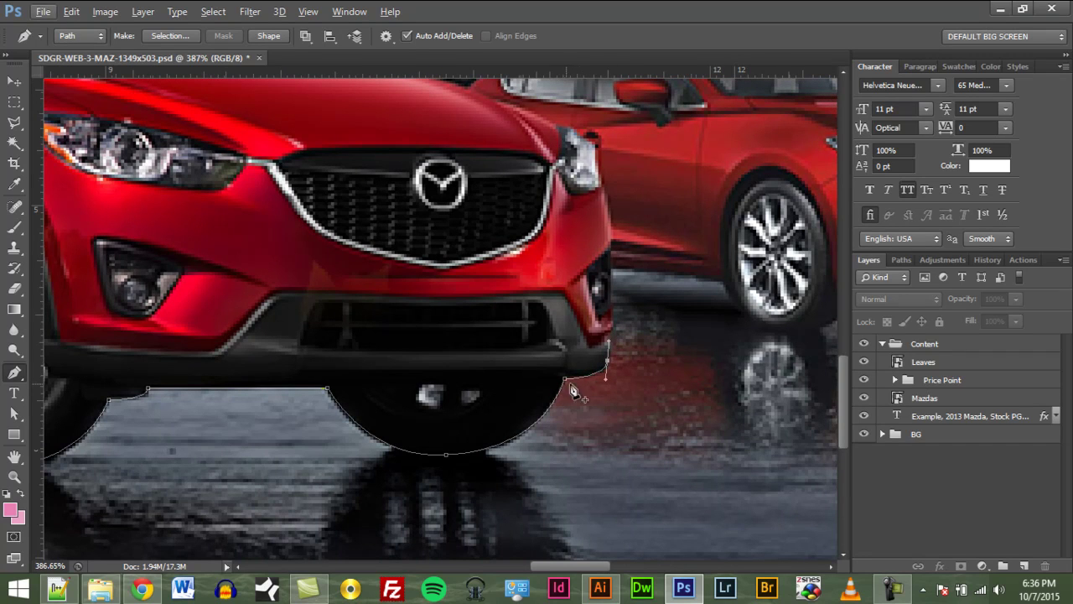
click(608, 343)
click(610, 333)
drag(610, 311, 609, 180)
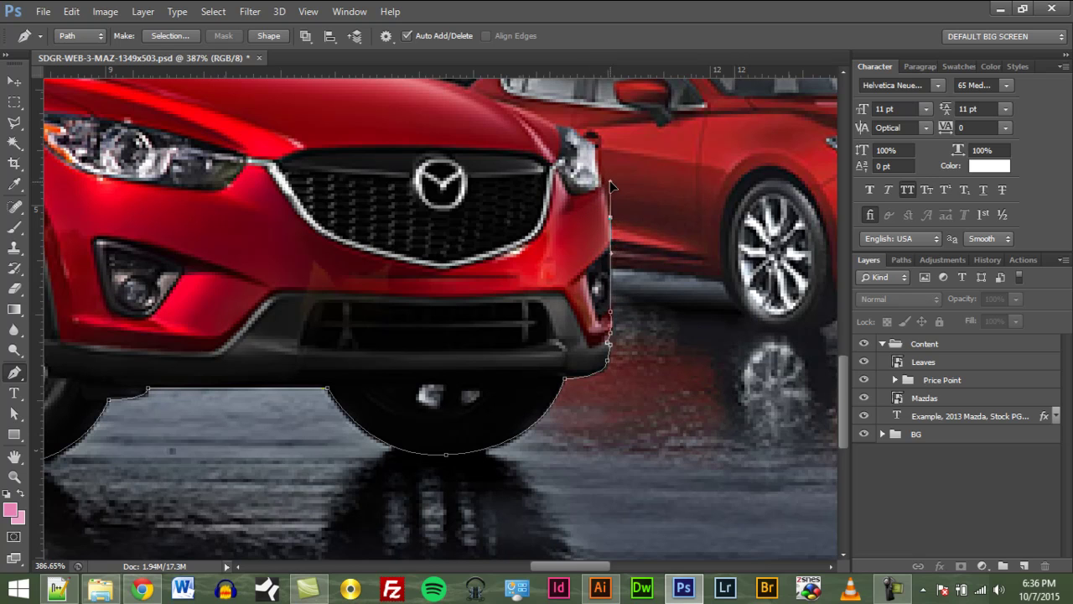
scroll(613, 225, up, 2)
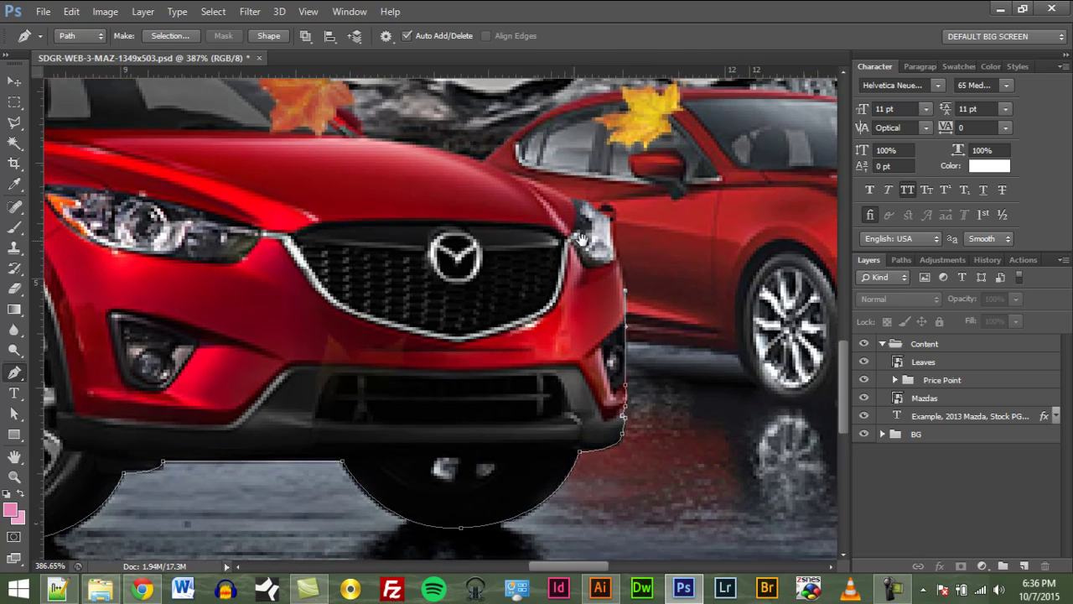
scroll(616, 207, down, 2)
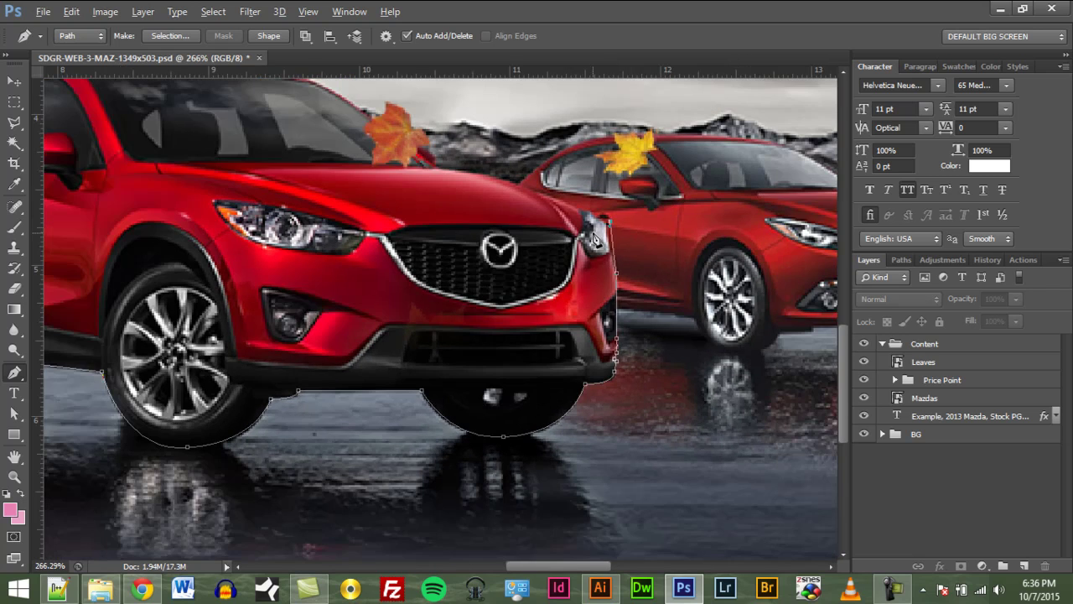
scroll(595, 239, down, 1)
scroll(595, 239, down, 1)
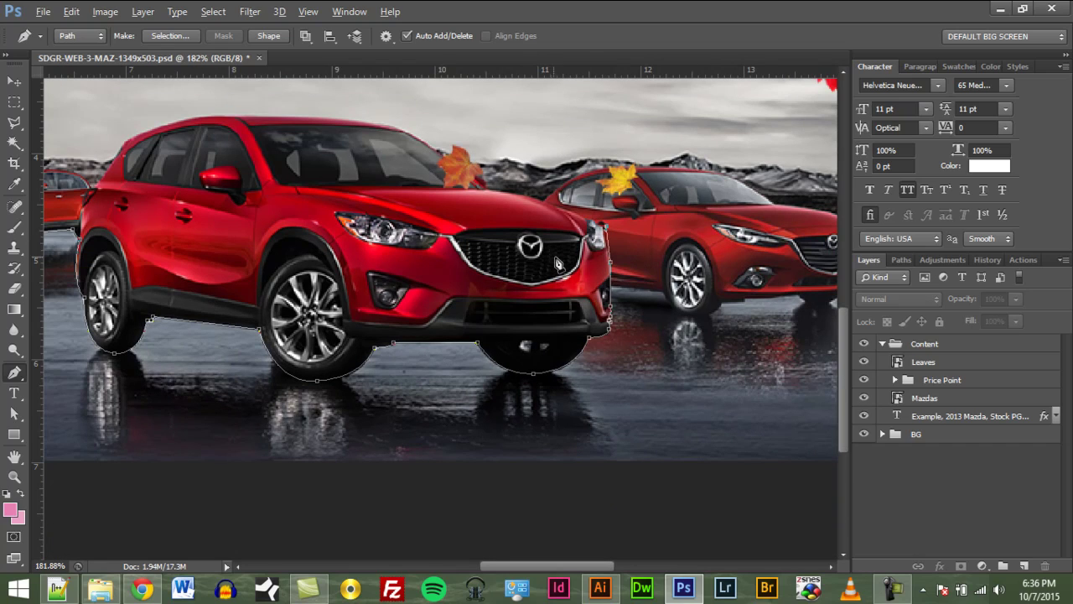
scroll(558, 263, up, 3)
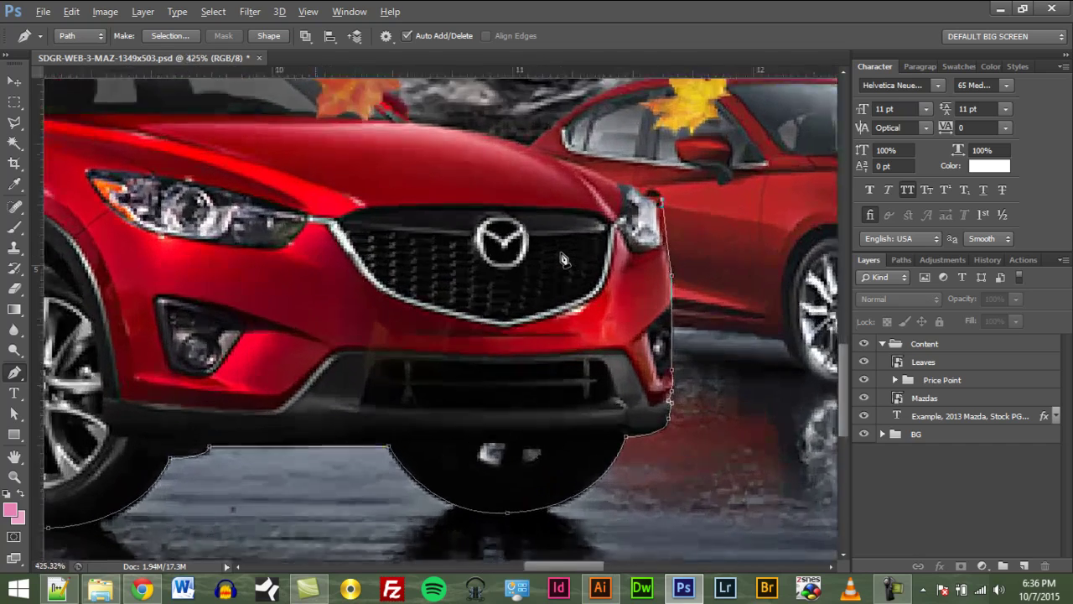
scroll(564, 261, down, 2)
scroll(540, 243, up, 4)
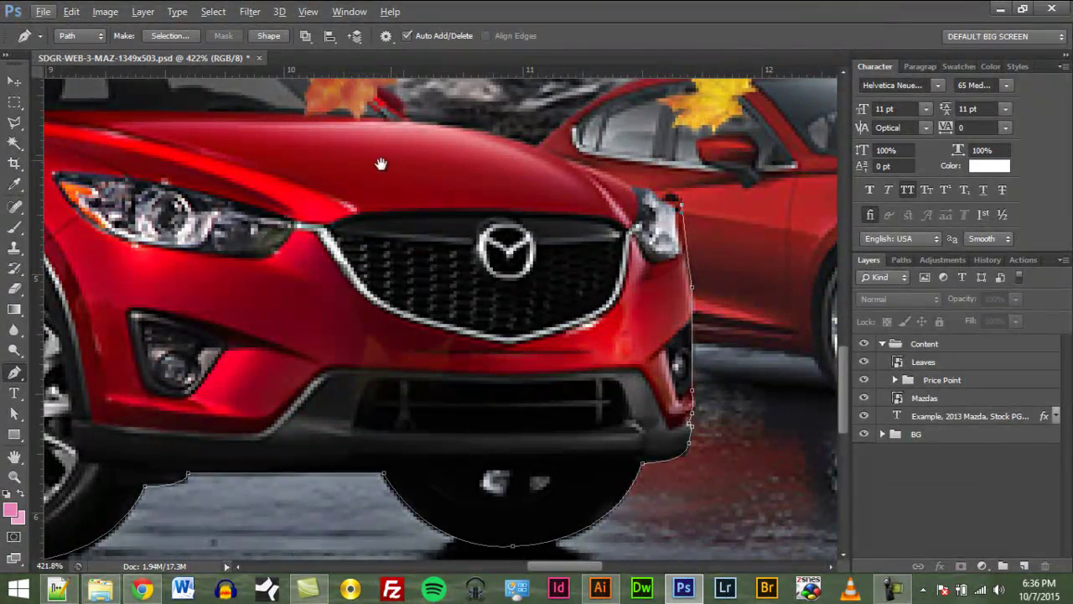
drag(402, 180, 383, 290)
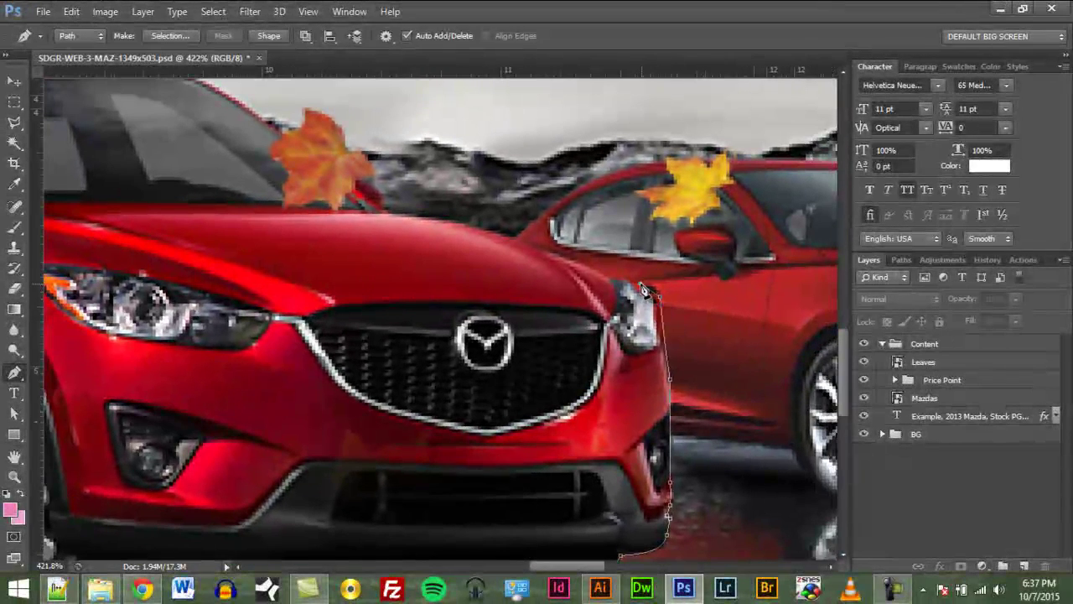
drag(641, 285, 625, 285)
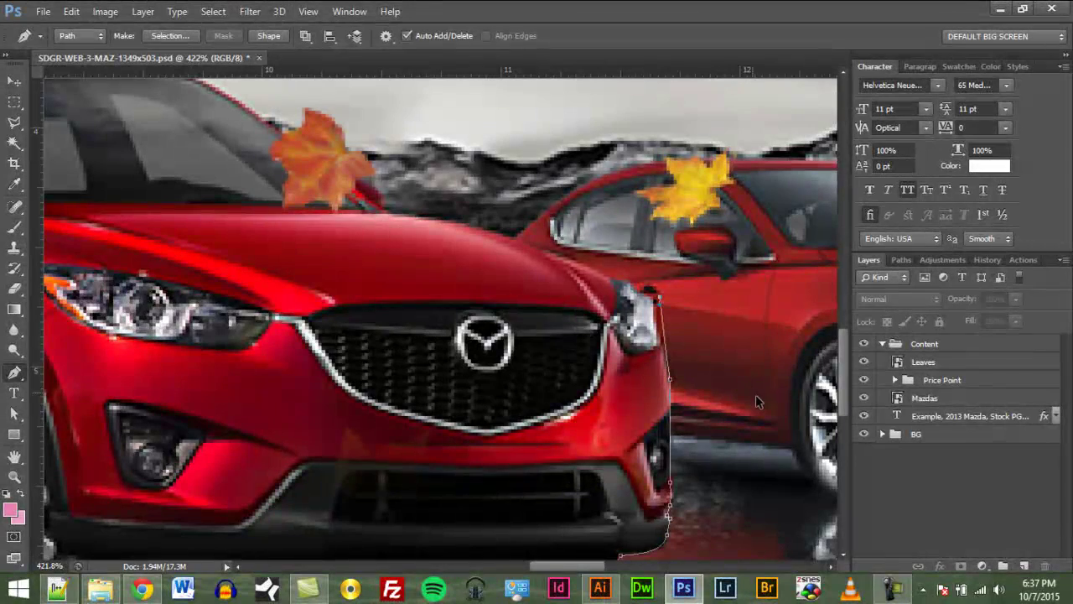
key(ctrl+alt+z)
key(ctrl+alt+z)
key(ctrl+alt+z)
Step: Carry the path from the SUV's bumper along the background sedan's sill and around its near front wheel to the underbody edge
drag(756, 406, 446, 333)
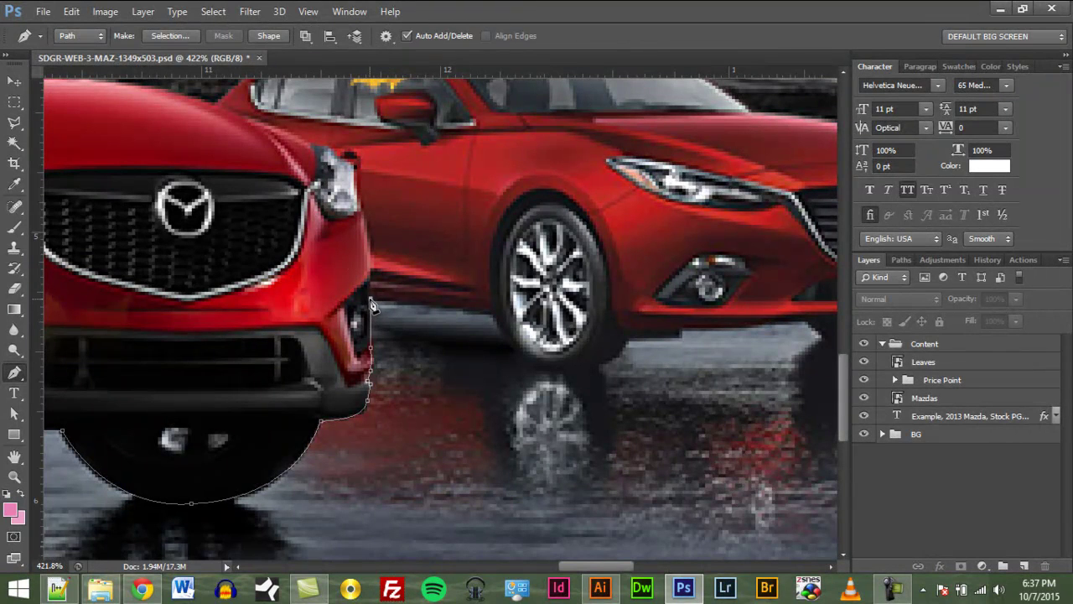
click(490, 312)
drag(562, 370, 617, 362)
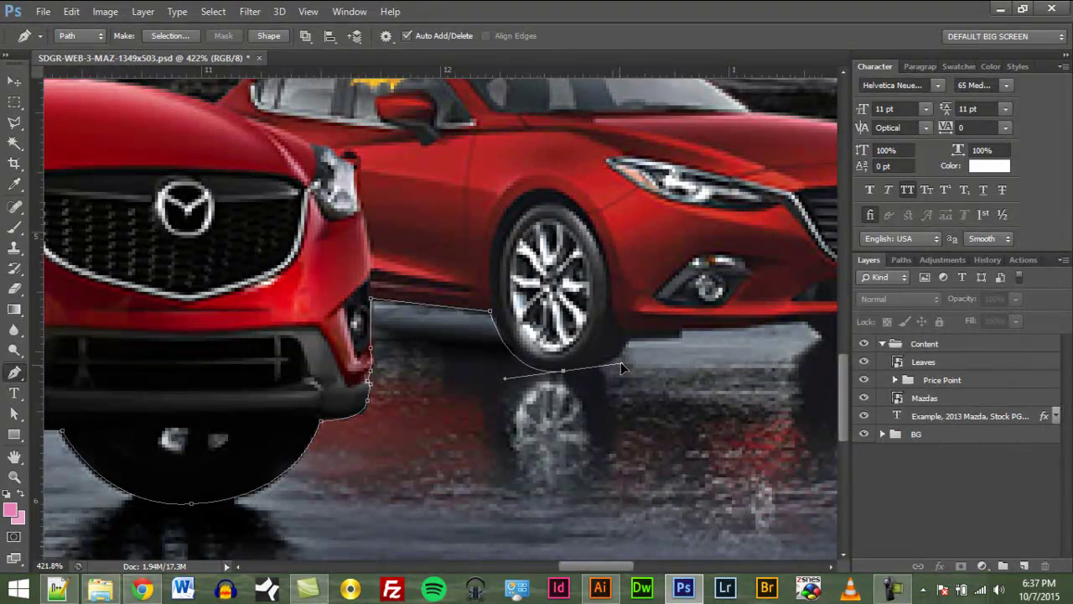
alt+click(565, 374)
drag(629, 339, 649, 307)
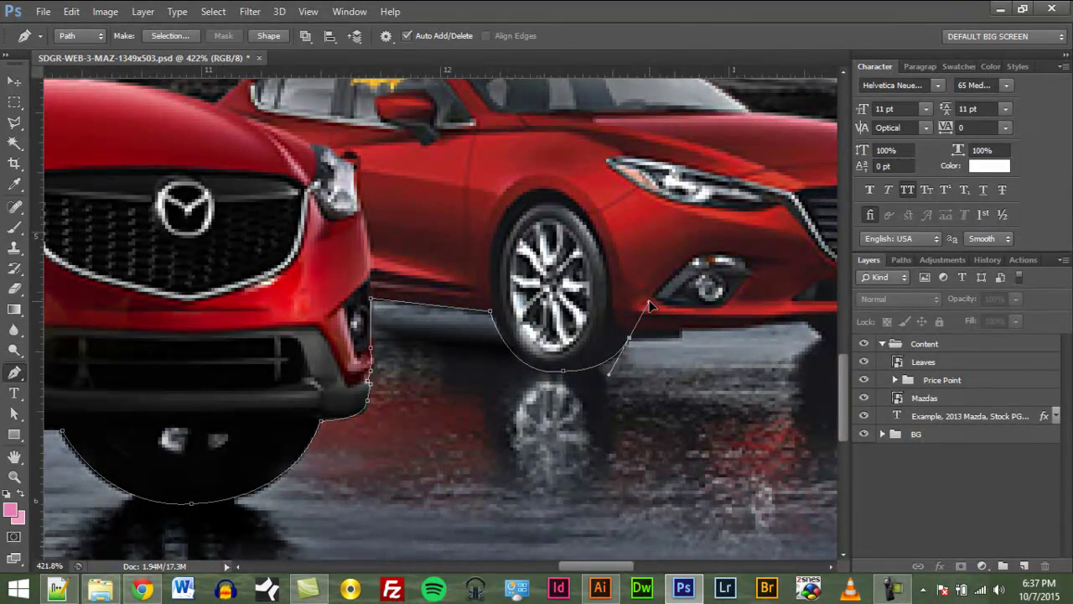
alt+click(628, 341)
click(680, 326)
Step: Trace the sedan's front underside and far front wheel up to the lower corner of its bumper, correcting the last points
drag(784, 333, 519, 310)
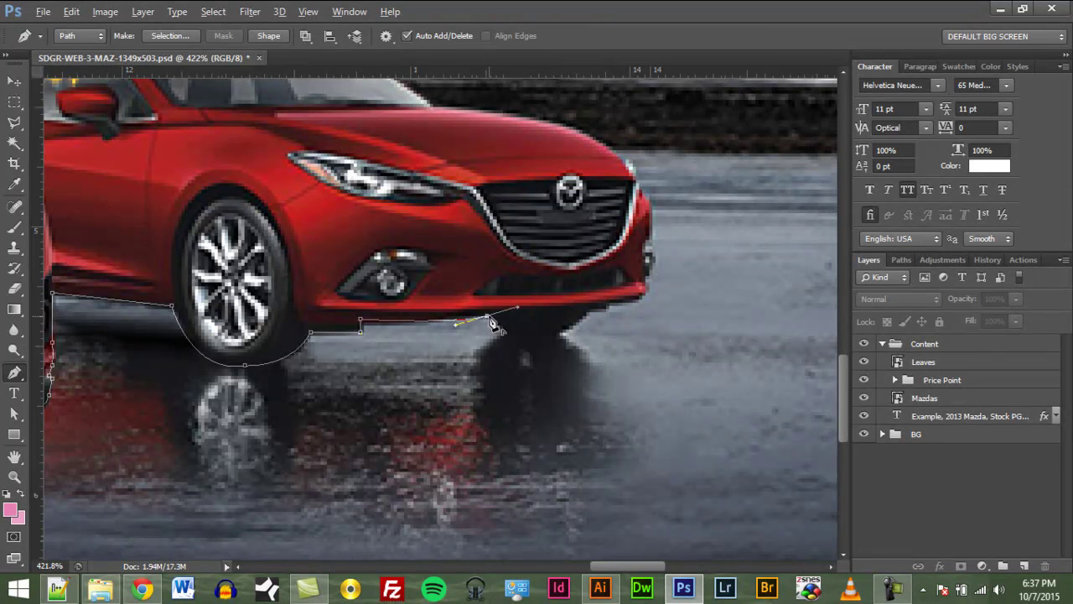
alt+click(487, 317)
drag(568, 332, 616, 292)
alt+click(568, 332)
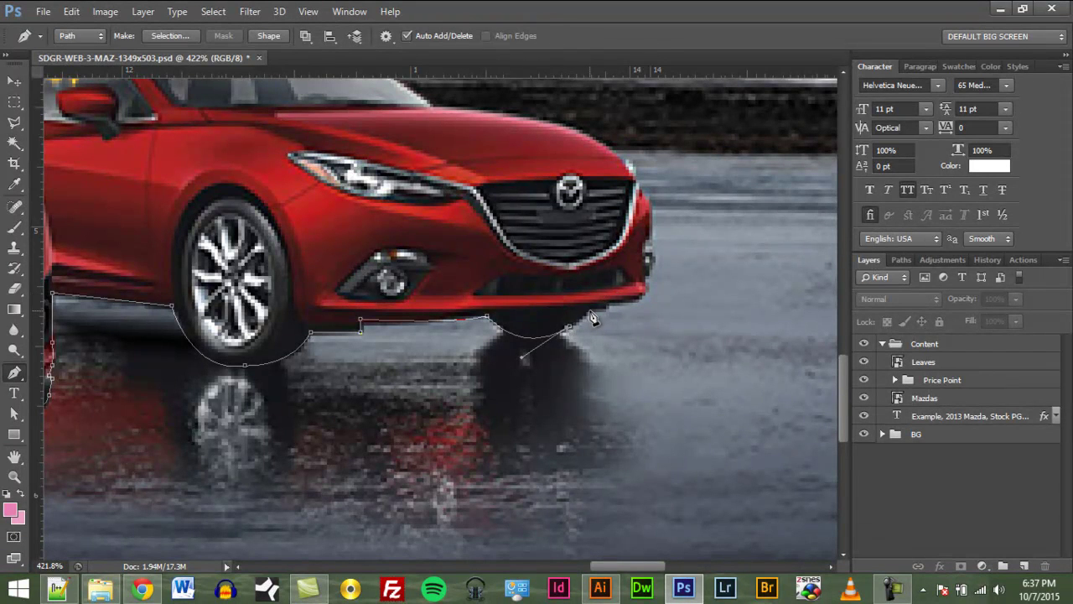
click(589, 310)
click(606, 309)
key(ctrl+alt+z)
key(ctrl+alt+z)
key(ctrl+alt+z)
key(ctrl+shift+z)
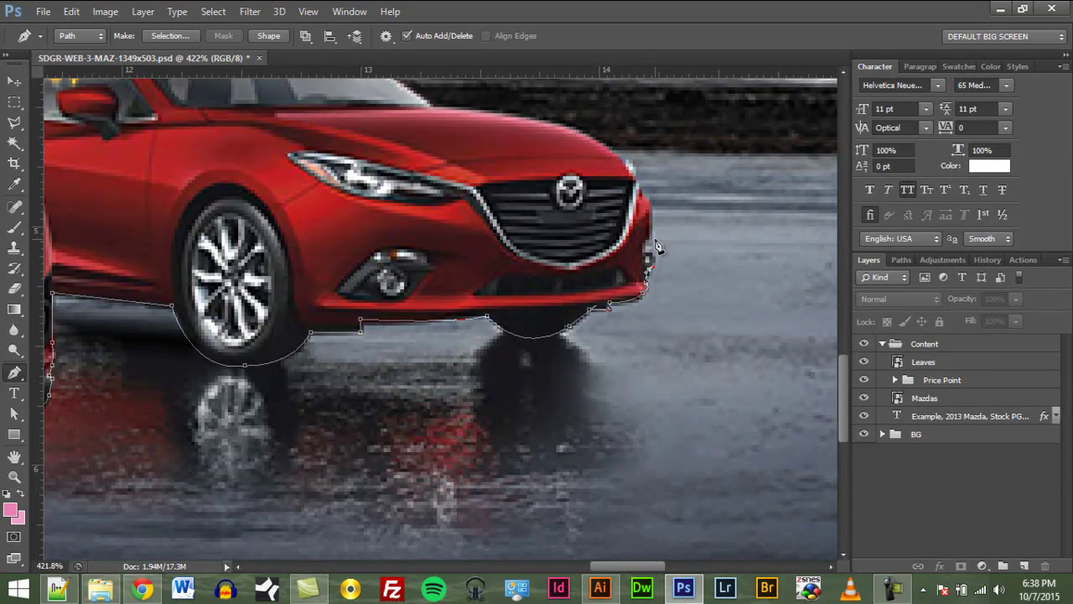
Step: Trace the sedan's front end from the fog light area past the grille to the front tip of the hood
drag(652, 244, 644, 233)
click(654, 210)
mouse_move(620, 172)
mouse_down()
mouse_move(601, 149)
mouse_move(603, 160)
mouse_up()
alt+click(636, 186)
alt+click(623, 159)
Step: Follow the sedan's hood, windshield pillar and roofline with the path toward its rear window
key(space)
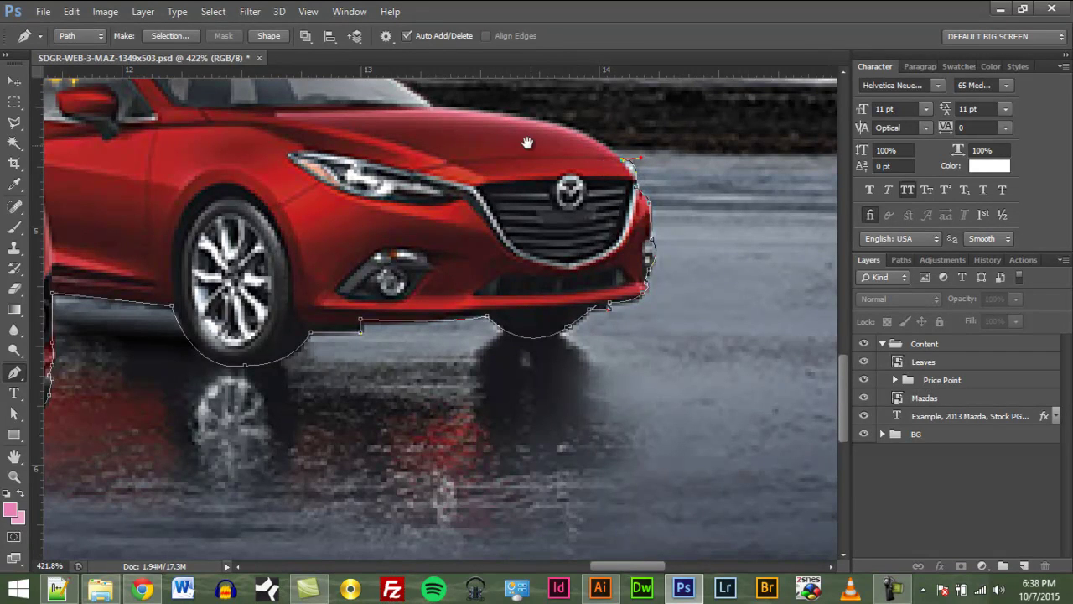
drag(527, 143, 593, 270)
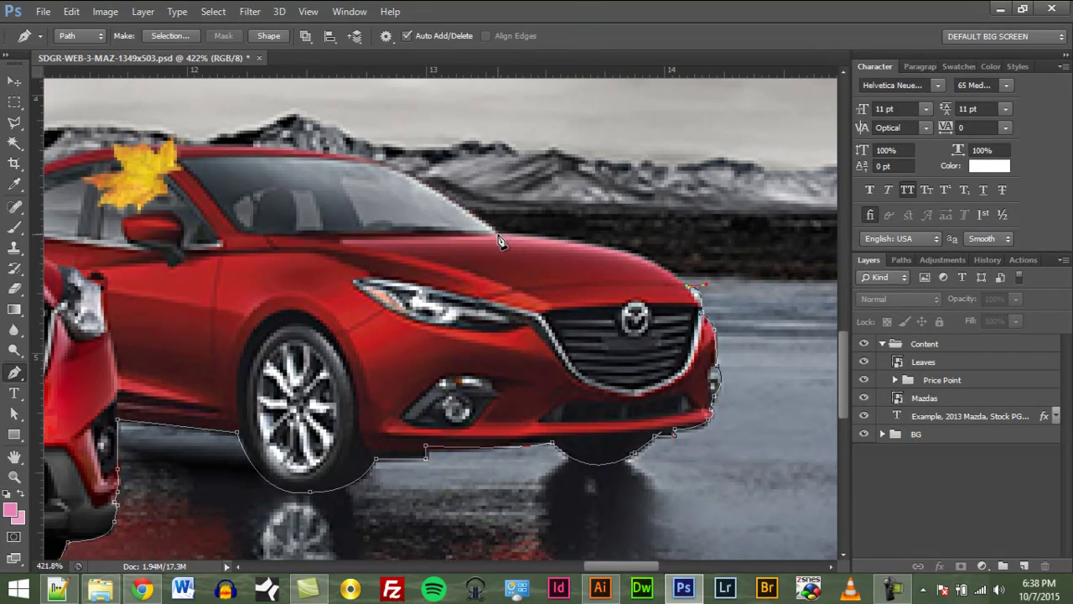
drag(499, 236, 325, 223)
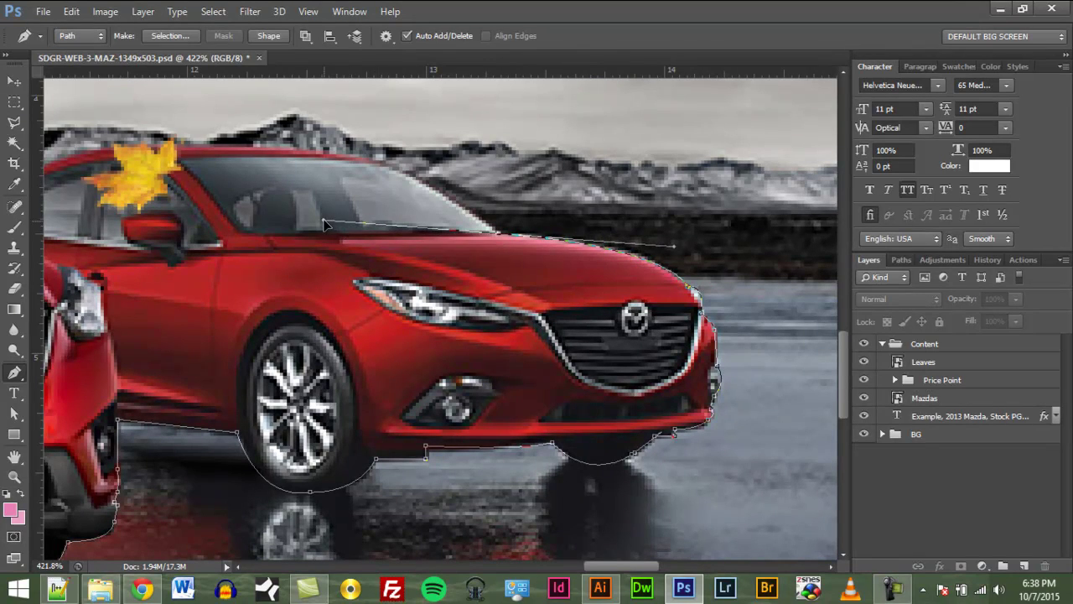
alt+click(500, 236)
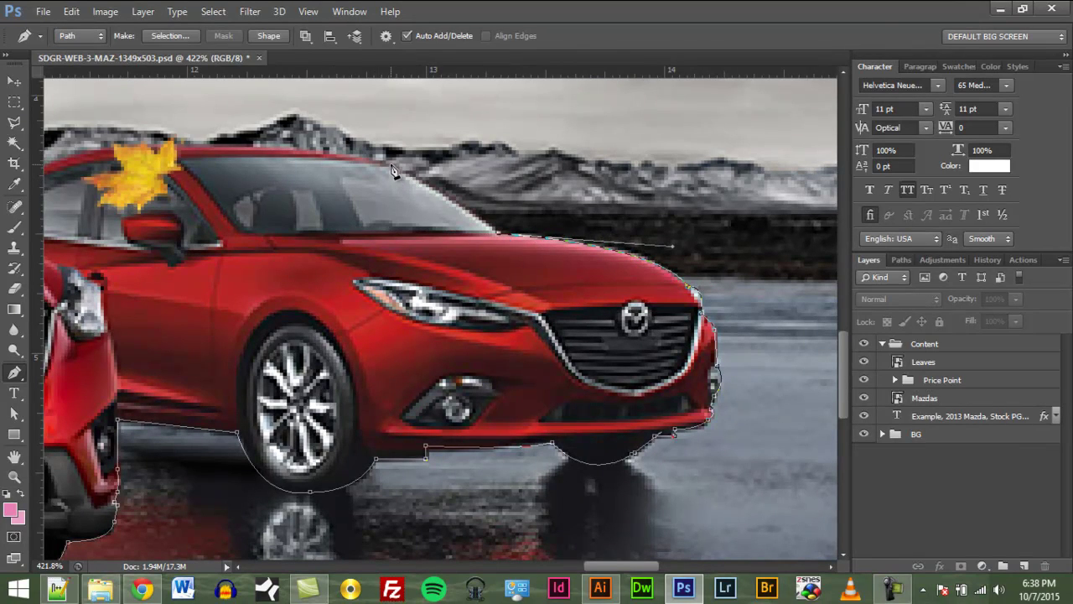
click(299, 122)
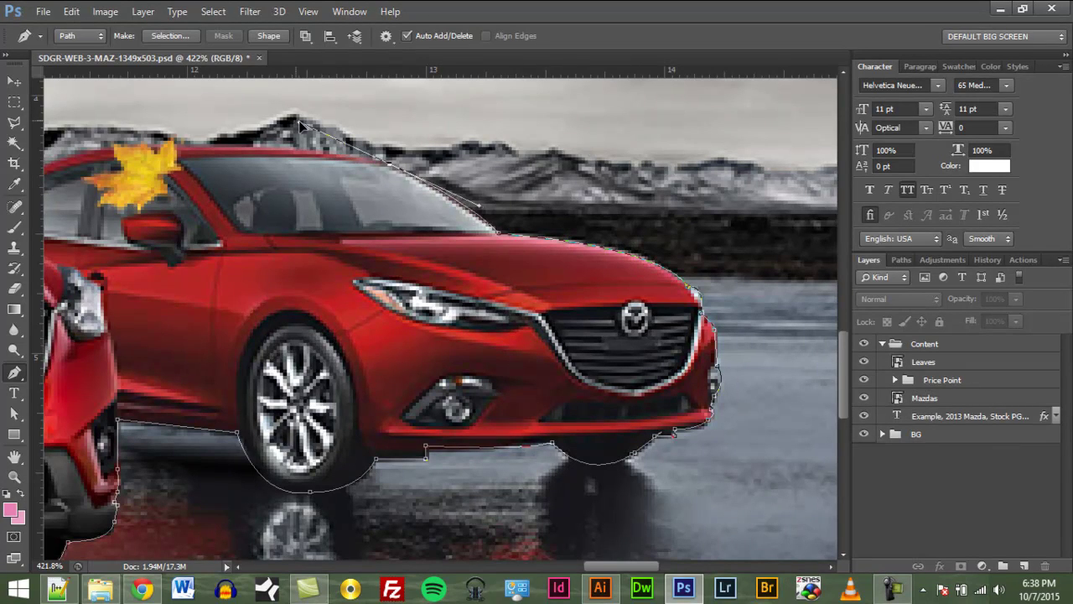
mouse_move(299, 122)
mouse_down()
mouse_move(331, 139)
mouse_move(315, 129)
mouse_up()
alt+click(389, 163)
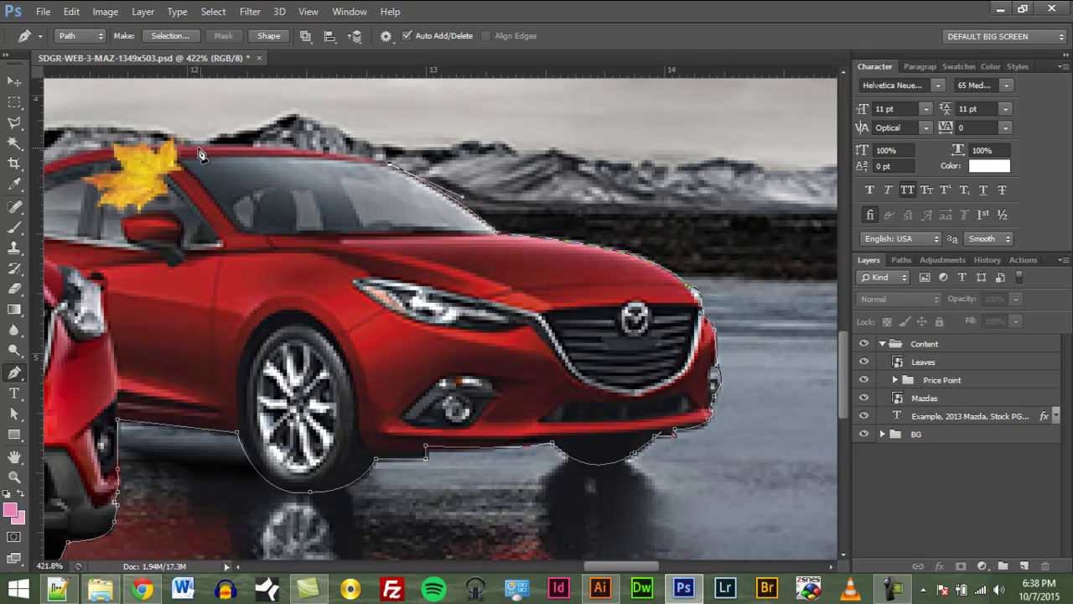
drag(198, 152, 64, 152)
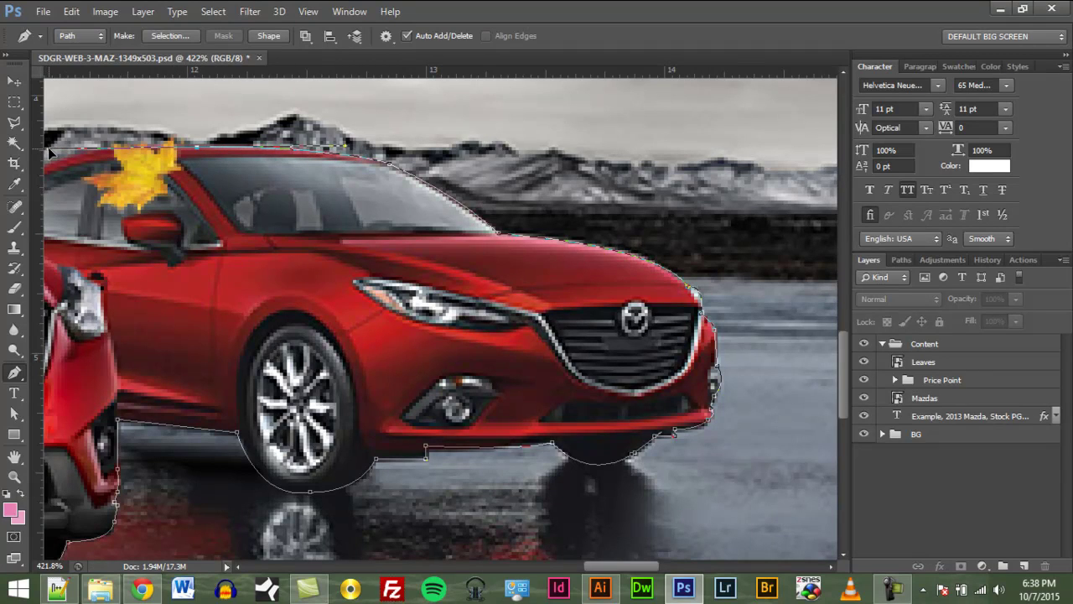
alt+click(197, 148)
drag(173, 188, 390, 204)
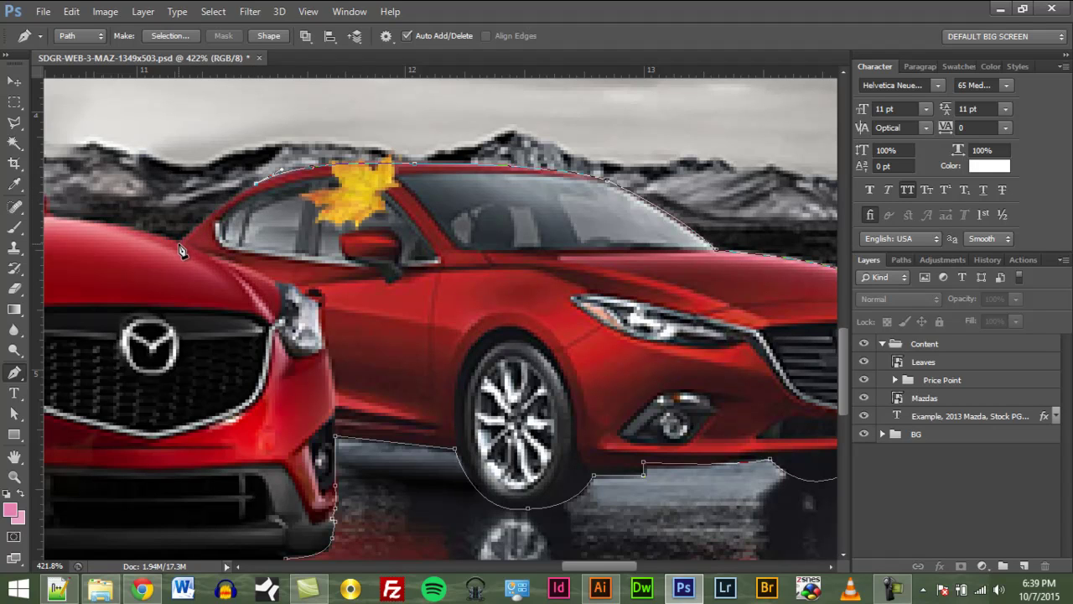
Step: Bring the path from the sedan's rear along the SUV's hood edge and around its far side mirror behind the orange leaf
drag(169, 261, 386, 326)
drag(315, 292, 203, 274)
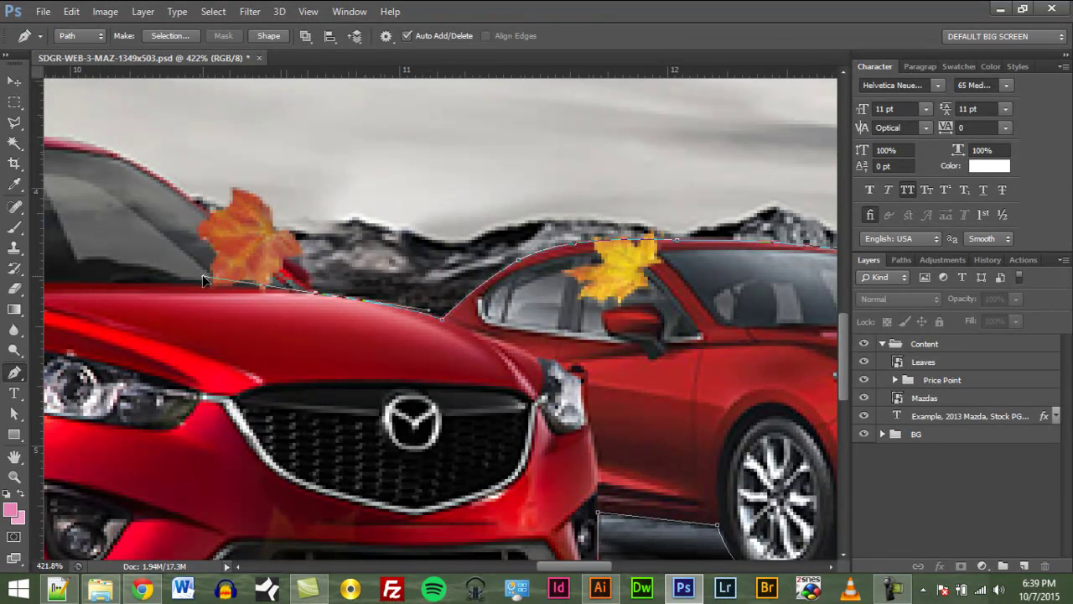
click(307, 283)
drag(284, 266, 241, 250)
alt+click(280, 260)
Step: Trace the SUV's windshield pillar and full roofline back to the top of its rear end
drag(156, 187, 319, 307)
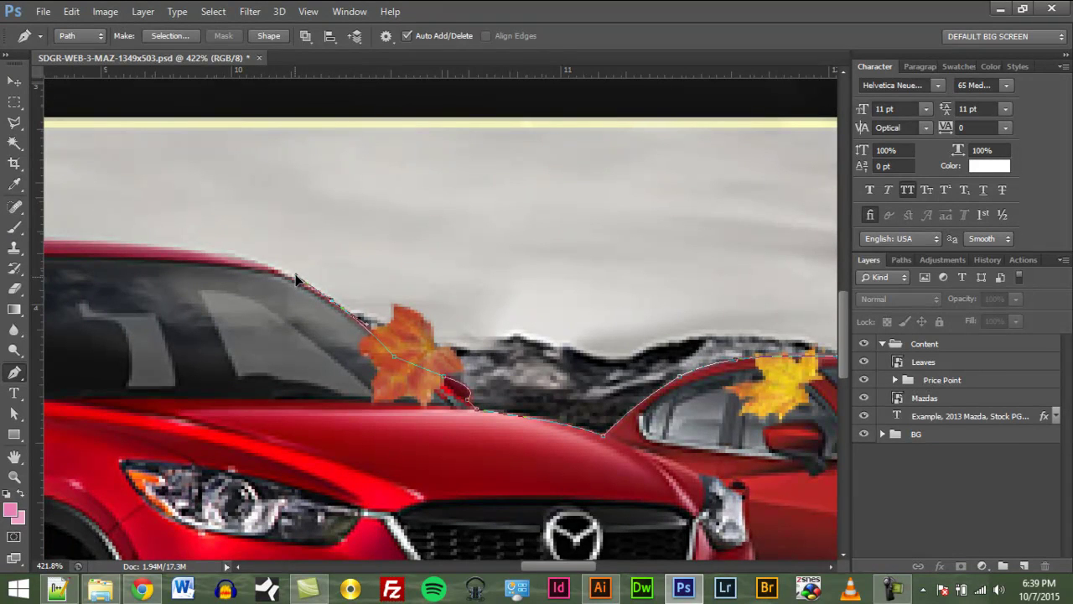
click(295, 276)
drag(216, 253, 152, 250)
drag(240, 304, 662, 383)
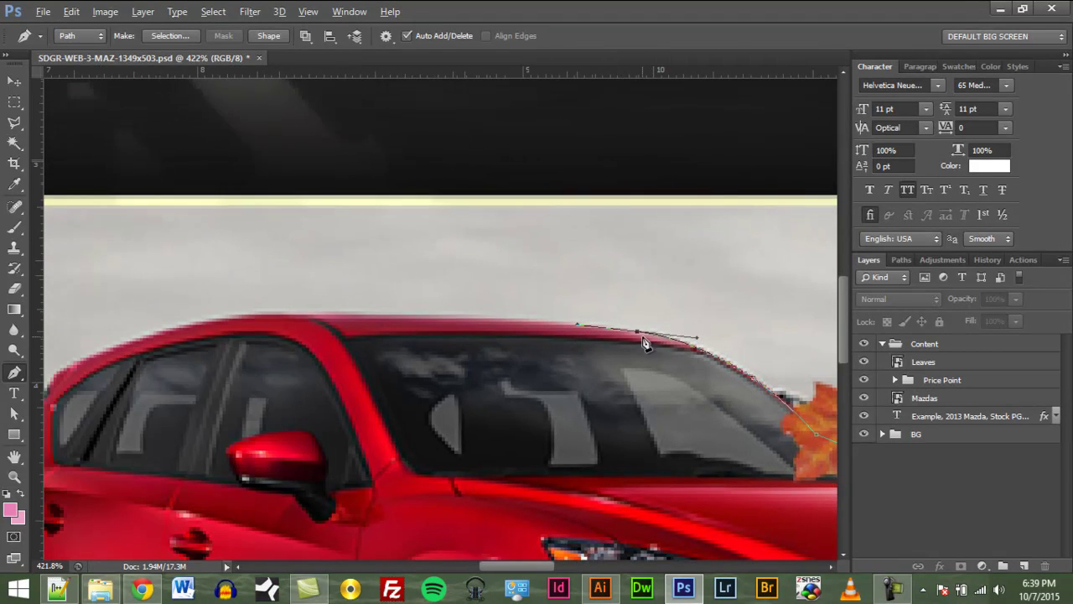
drag(249, 315, 49, 323)
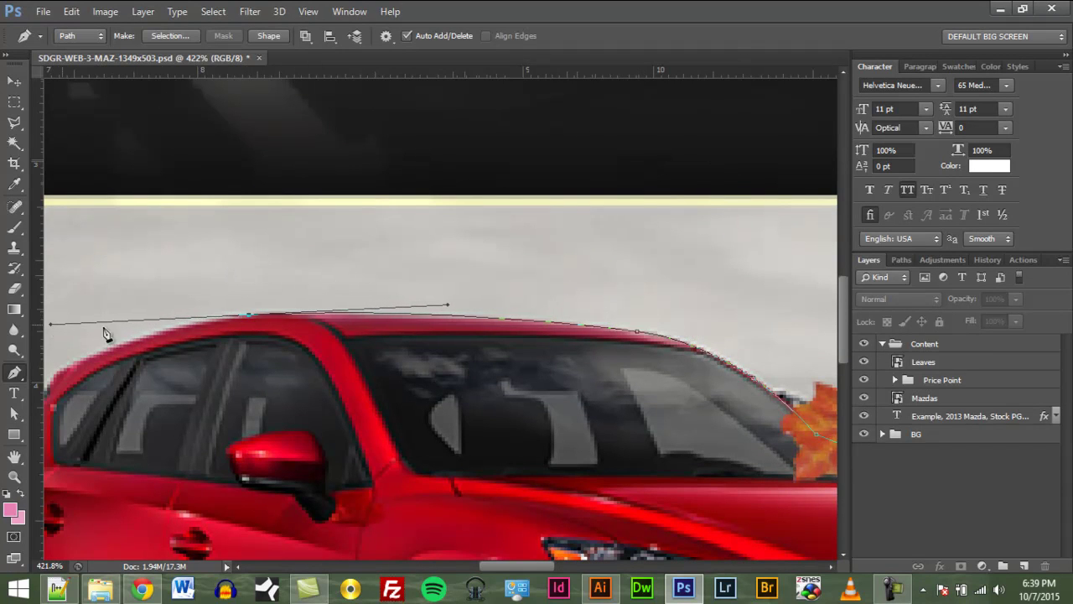
drag(166, 396, 544, 317)
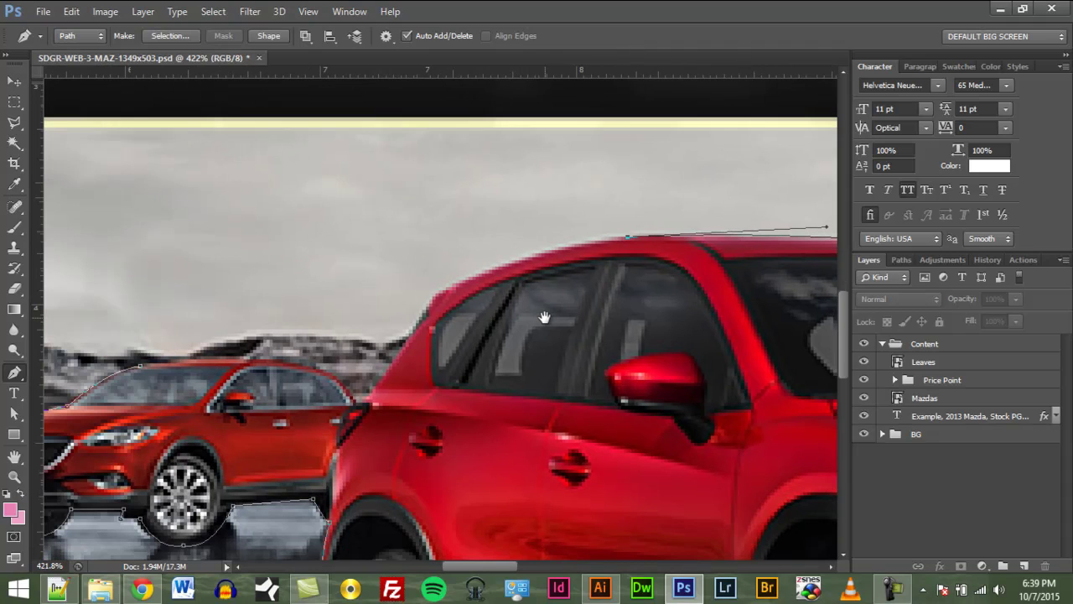
drag(439, 295, 323, 347)
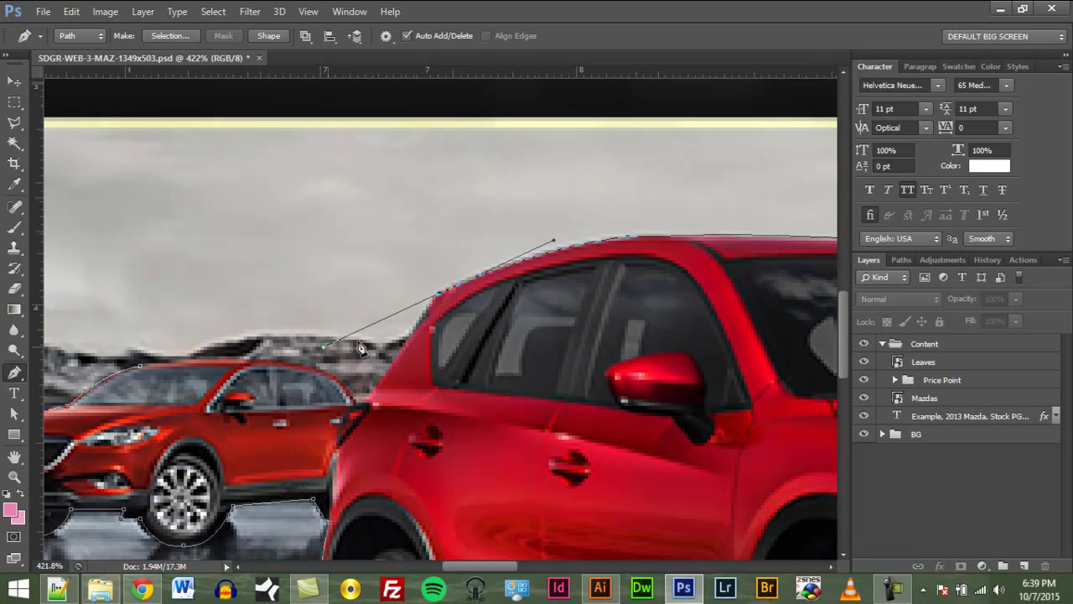
Step: Trace the SUV's rear edge down to the small car behind it, follow that car's roofline, and close the path
alt+click(439, 296)
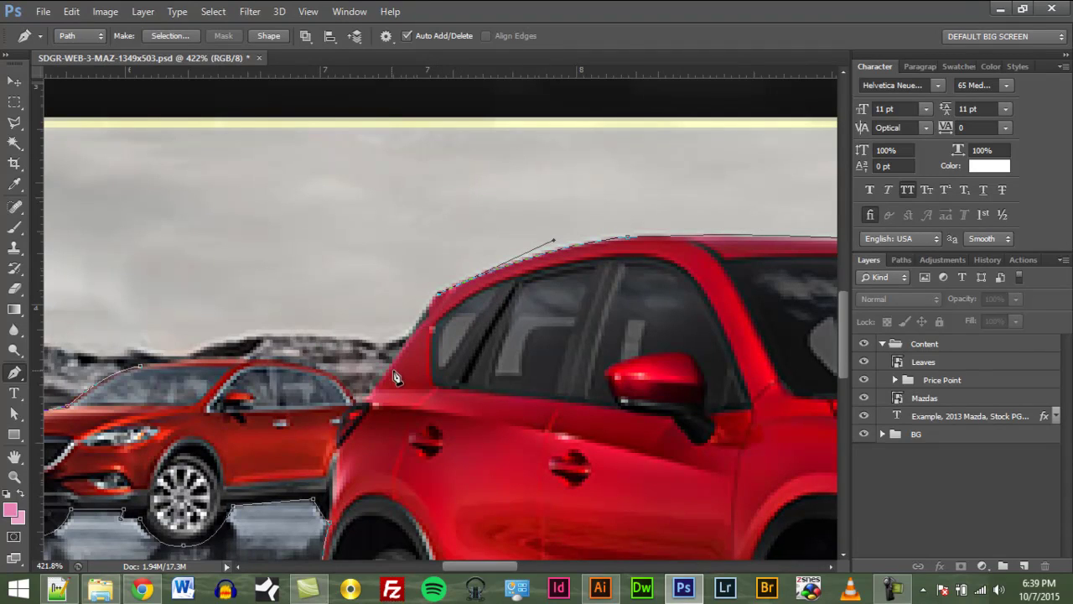
click(426, 319)
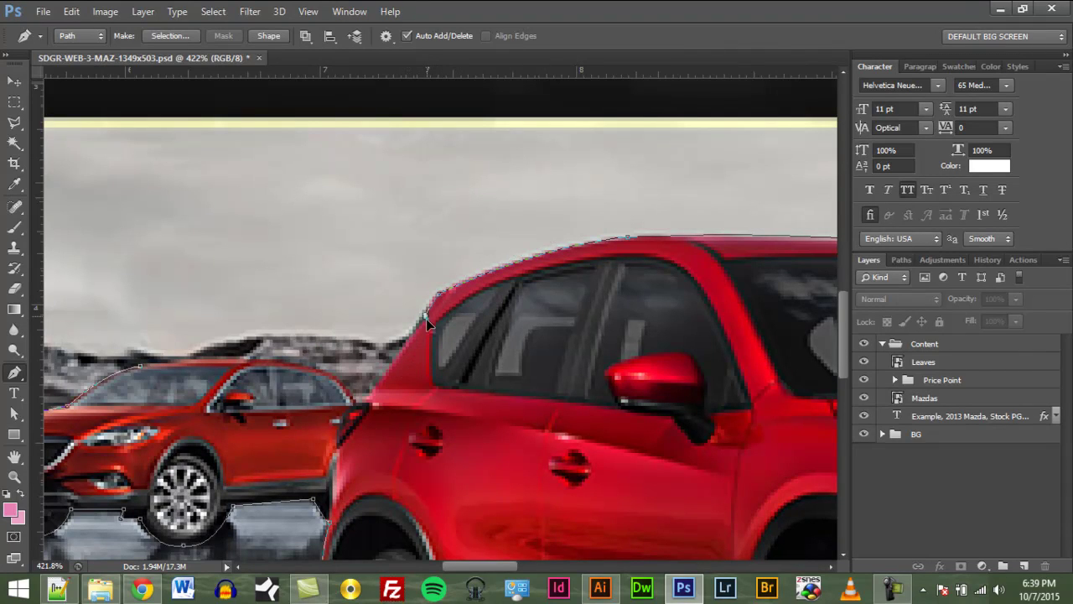
click(356, 403)
drag(300, 367, 260, 370)
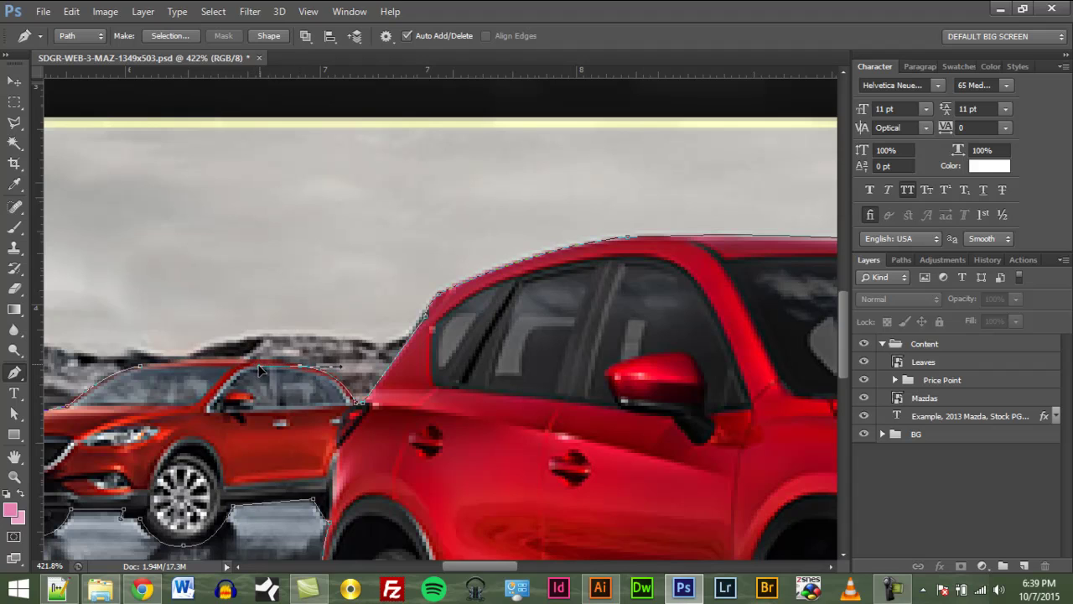
alt+click(300, 366)
drag(139, 366, 47, 377)
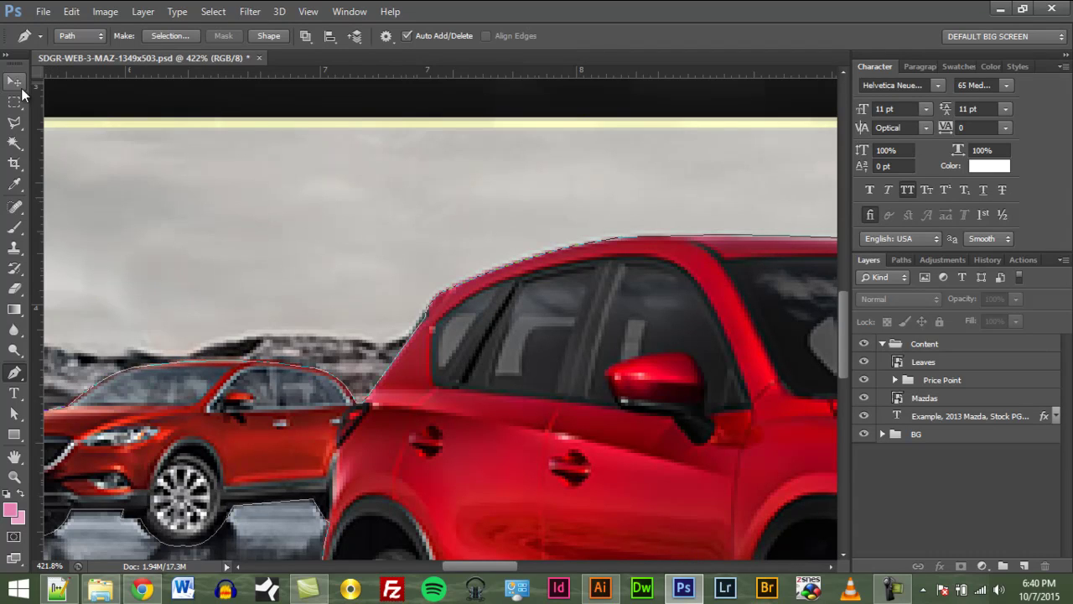
Step: Save the finished work path around the cars under the name Outline
click(15, 82)
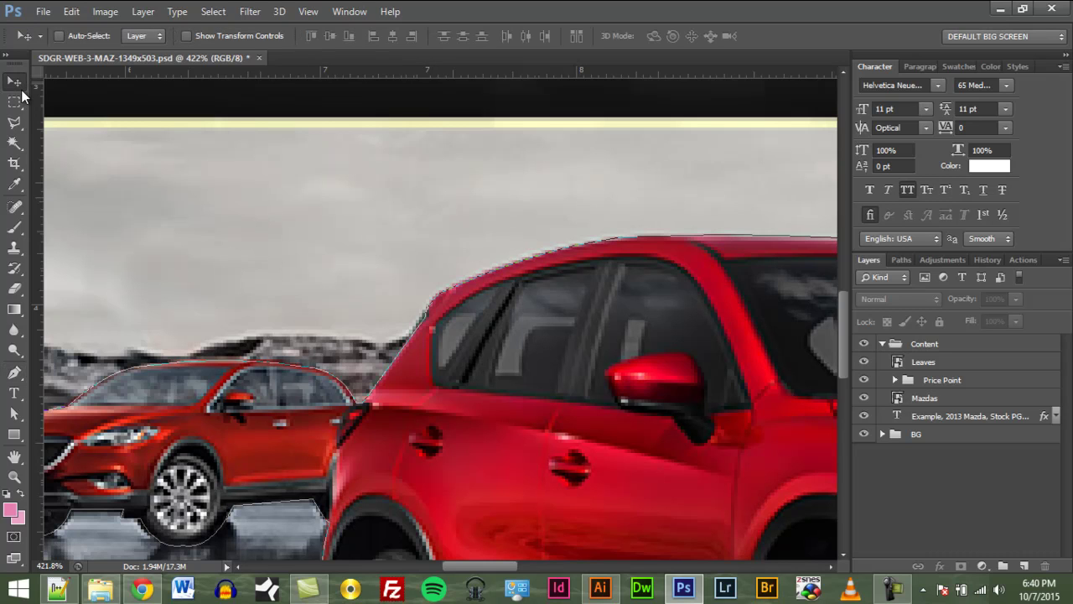
key(ctrl+0)
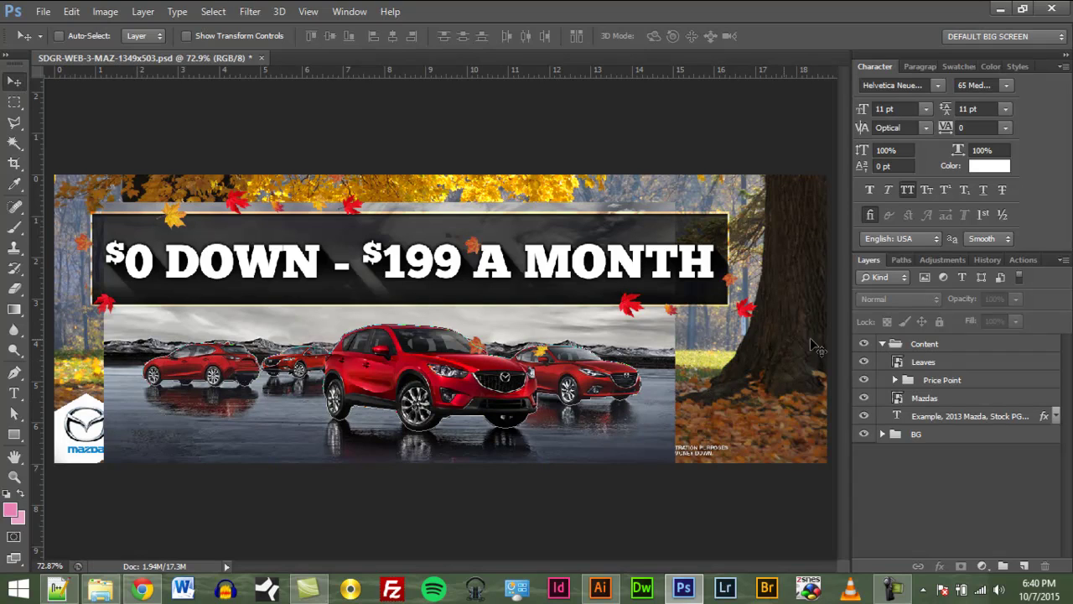
click(901, 260)
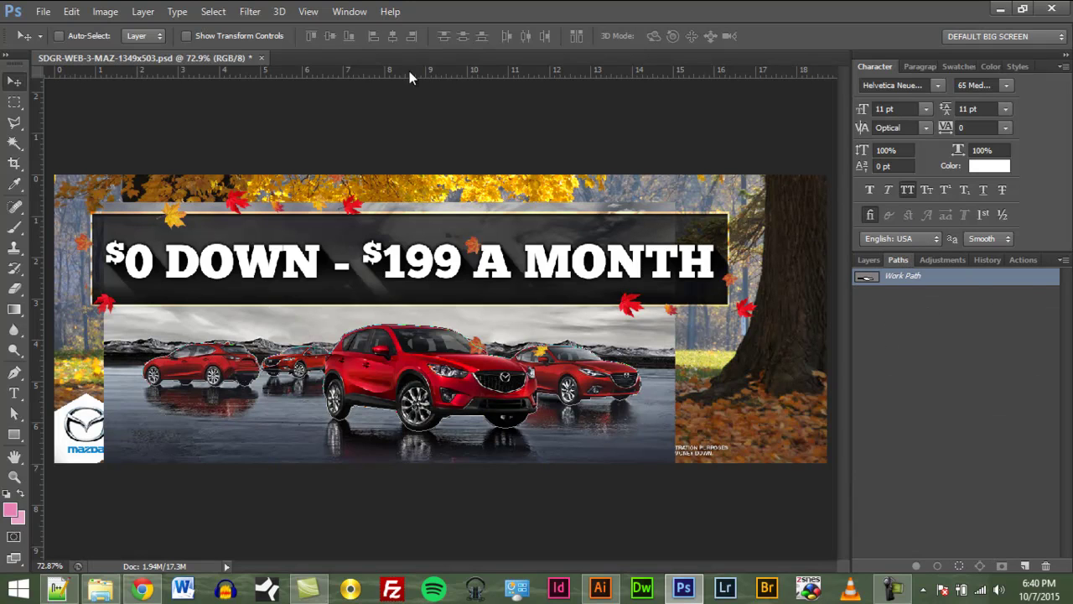
click(344, 12)
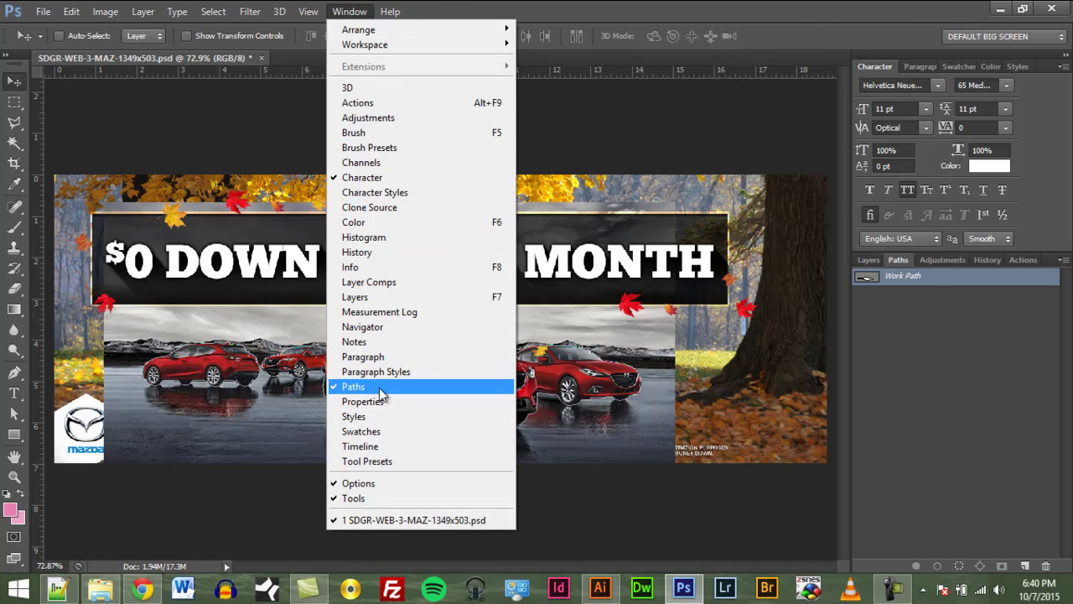
click(913, 357)
click(899, 282)
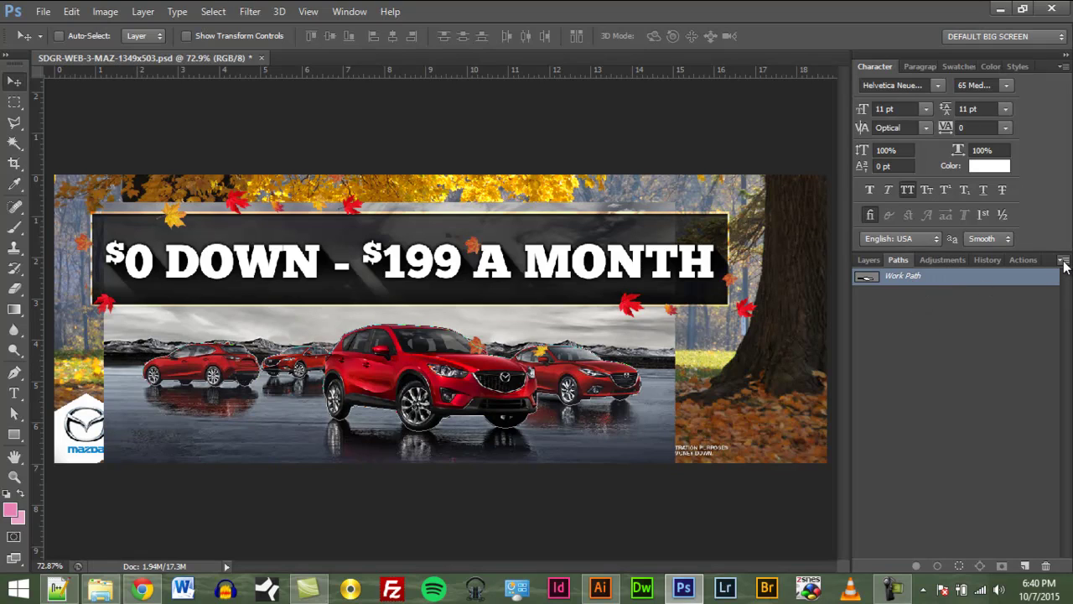
click(1063, 261)
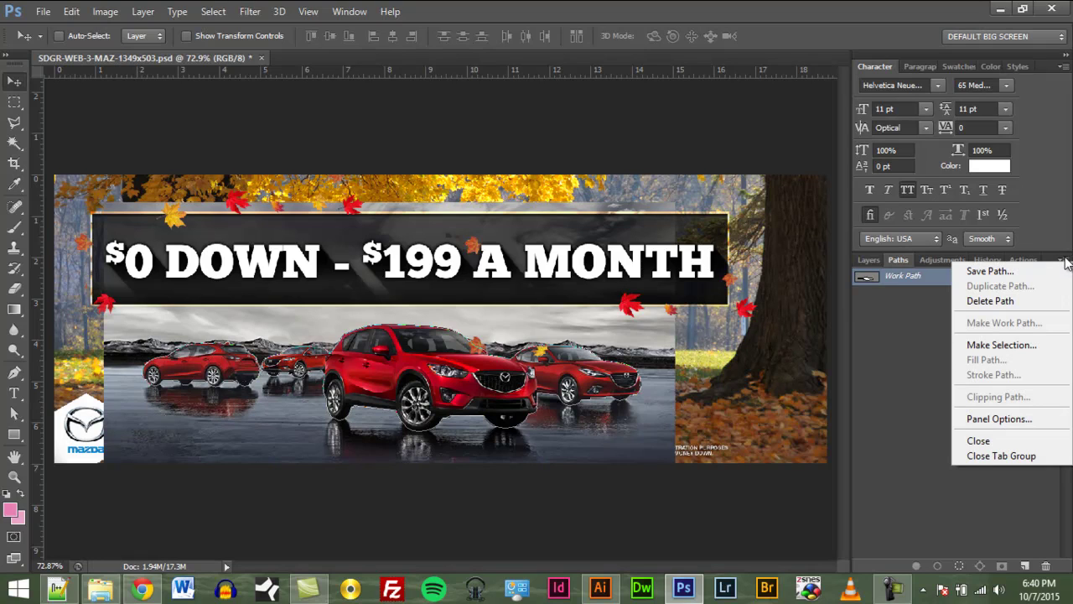
click(1003, 271)
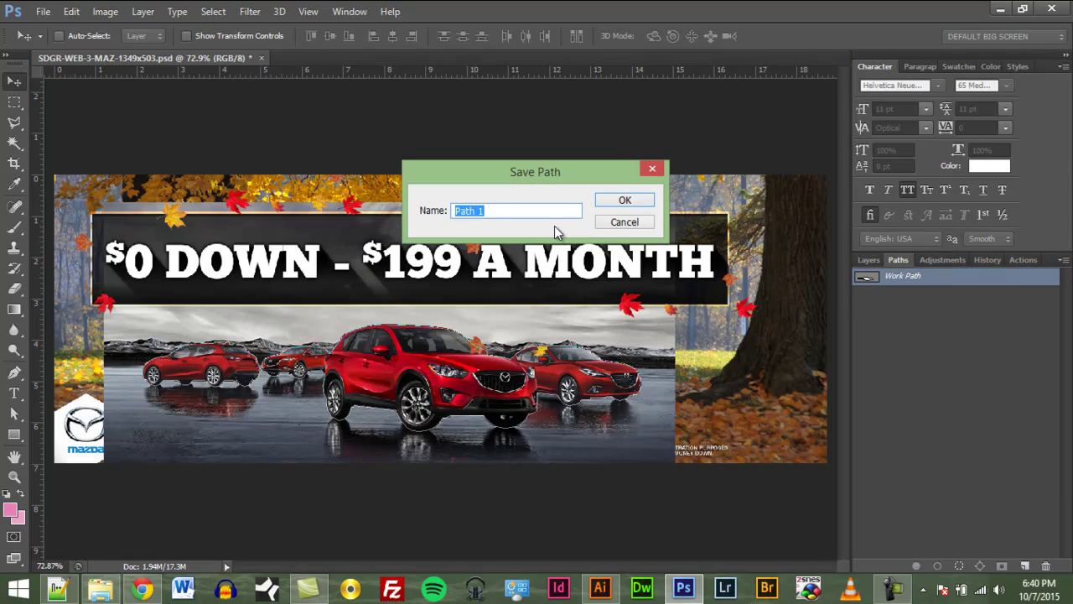
text(Outline)
key(Return)
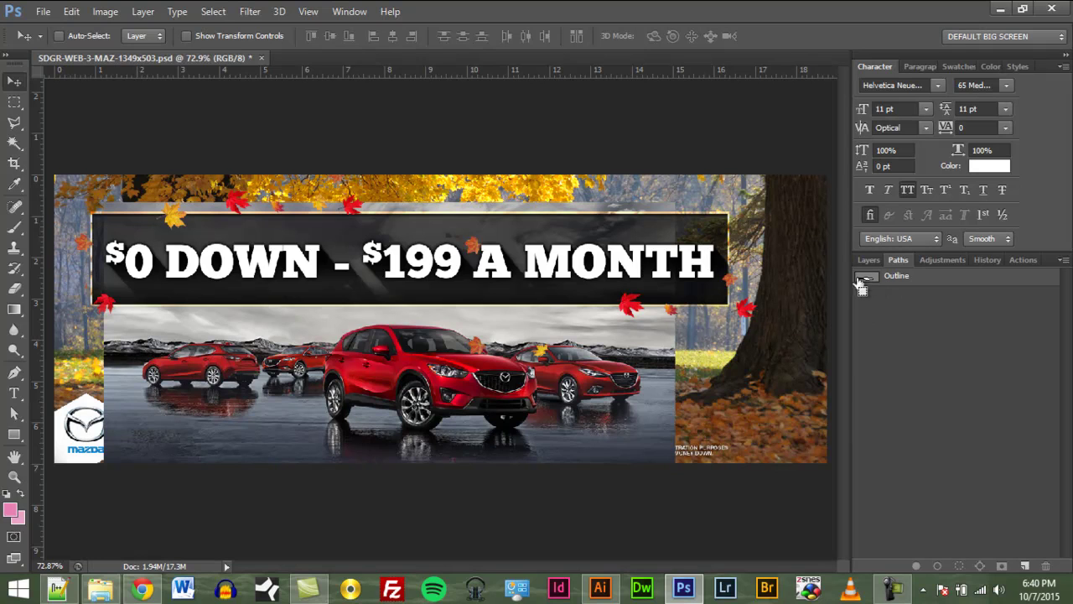
Step: Load the Outline path as a selection and mask the Mazdas layer so only the cars show
ctrl+click(868, 282)
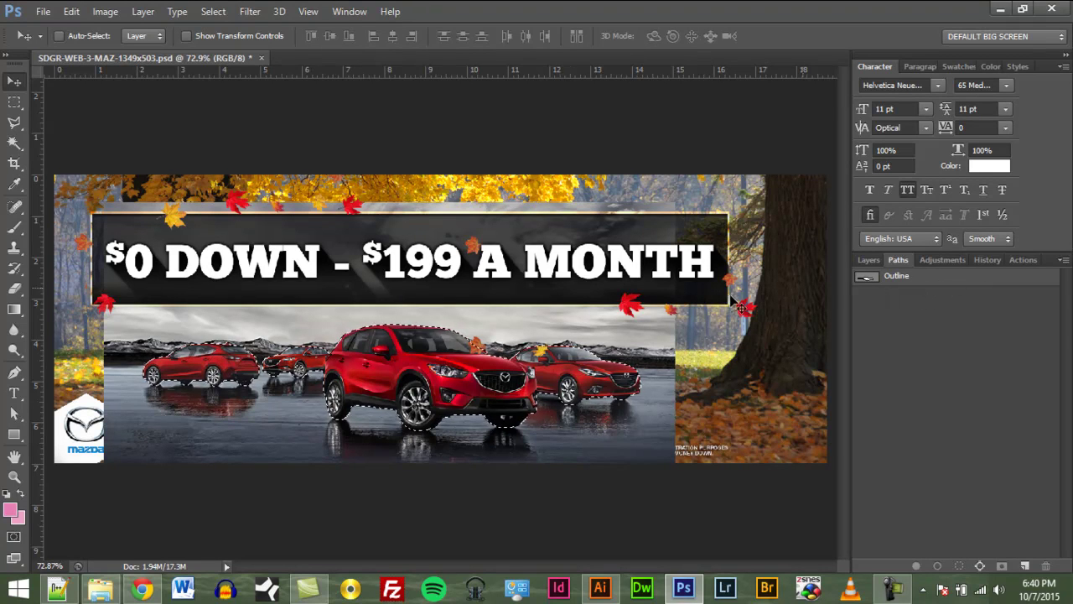
click(868, 259)
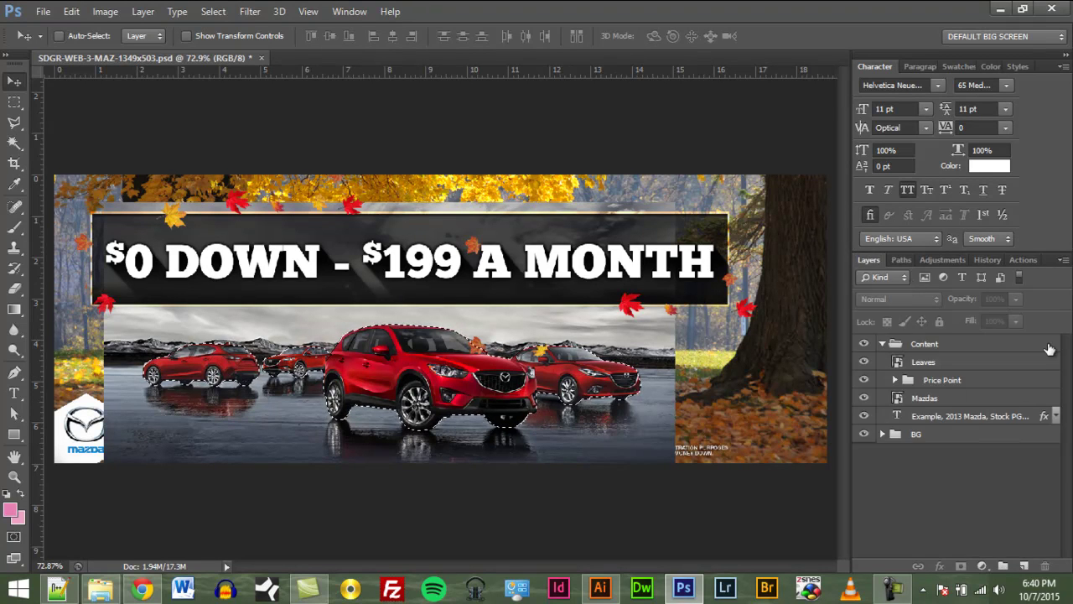
click(924, 402)
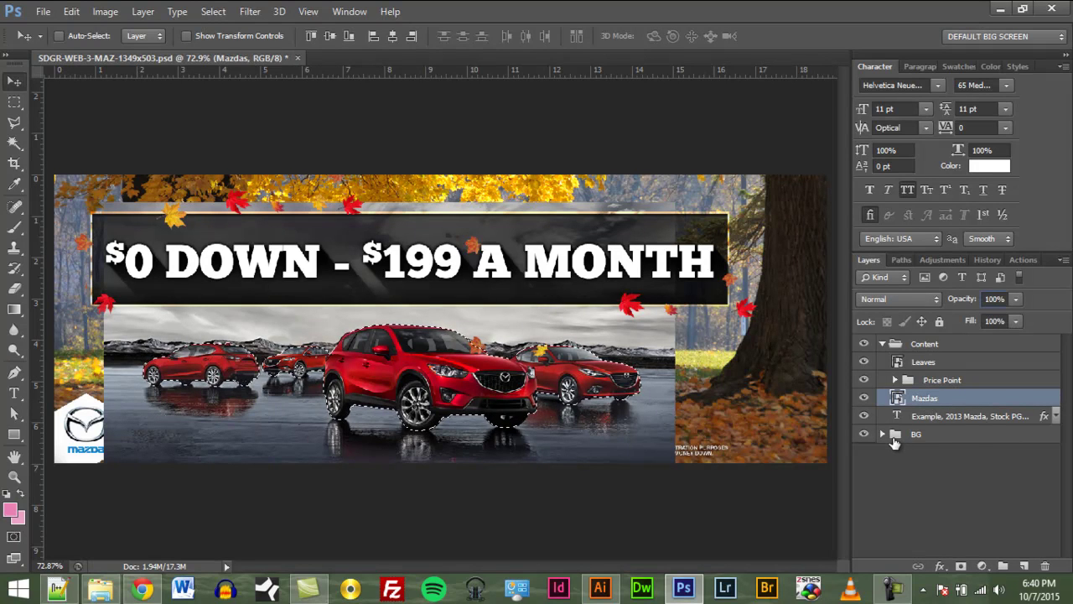
click(961, 567)
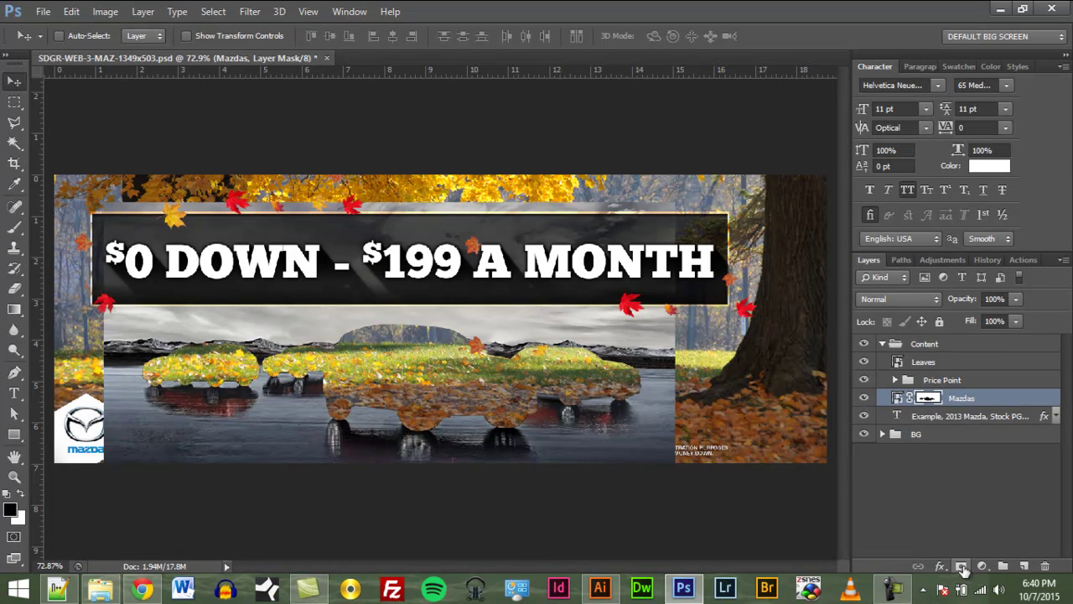
key(ctrl+z)
click(962, 568)
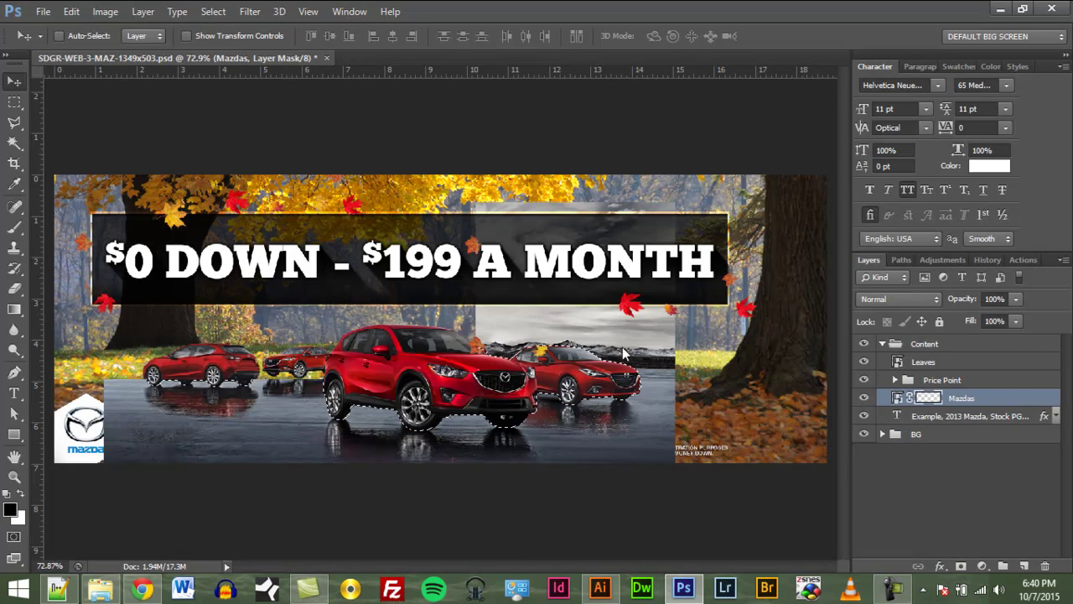
click(981, 511)
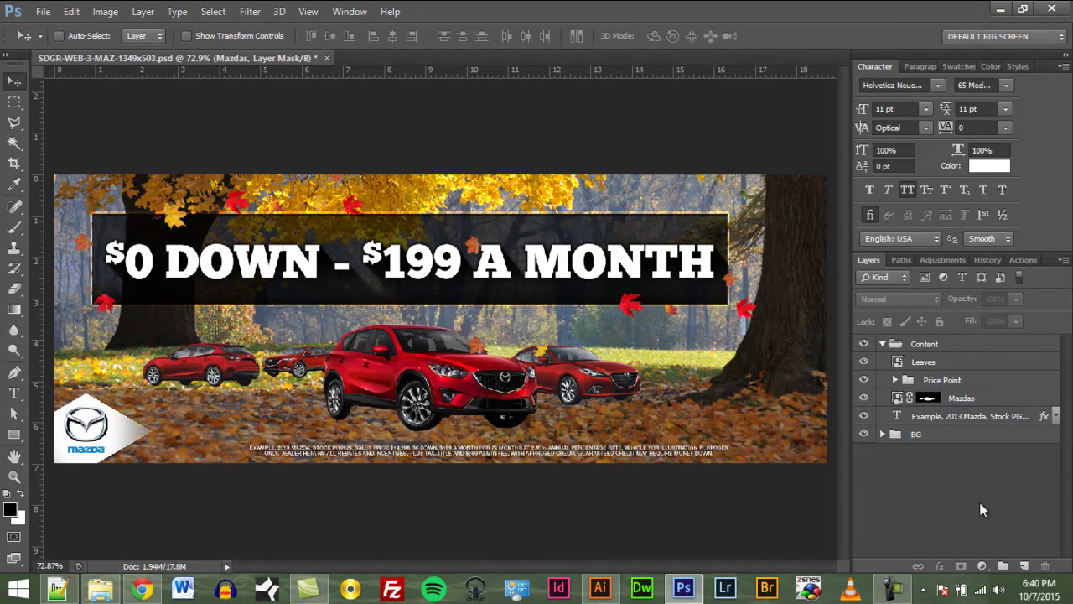
Step: Move the masked Mazdas layer up about 0.33 in and left about 0.32 in
click(985, 400)
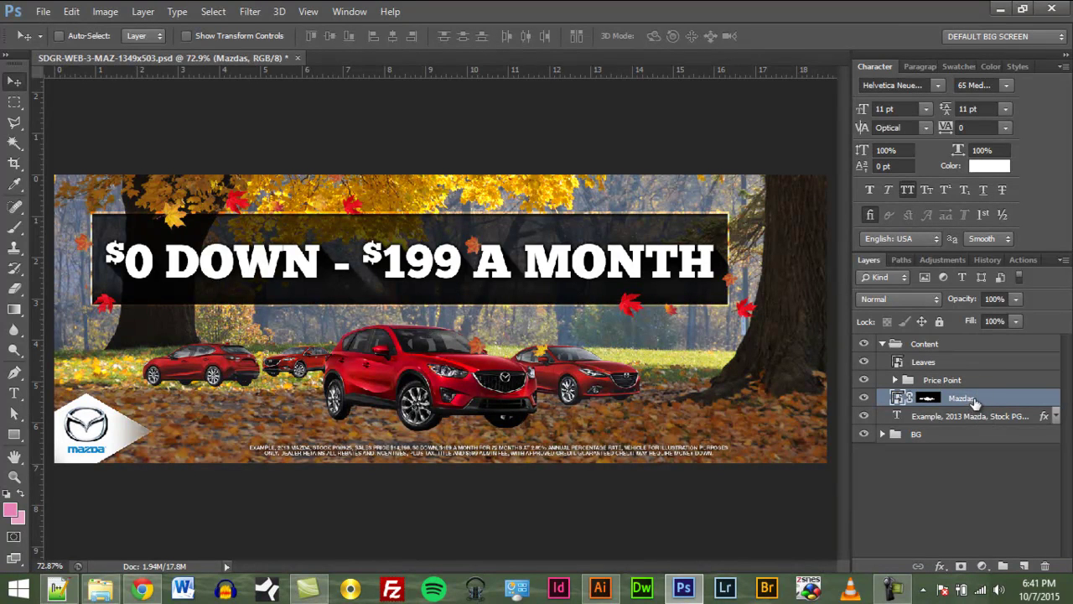
drag(486, 382, 478, 362)
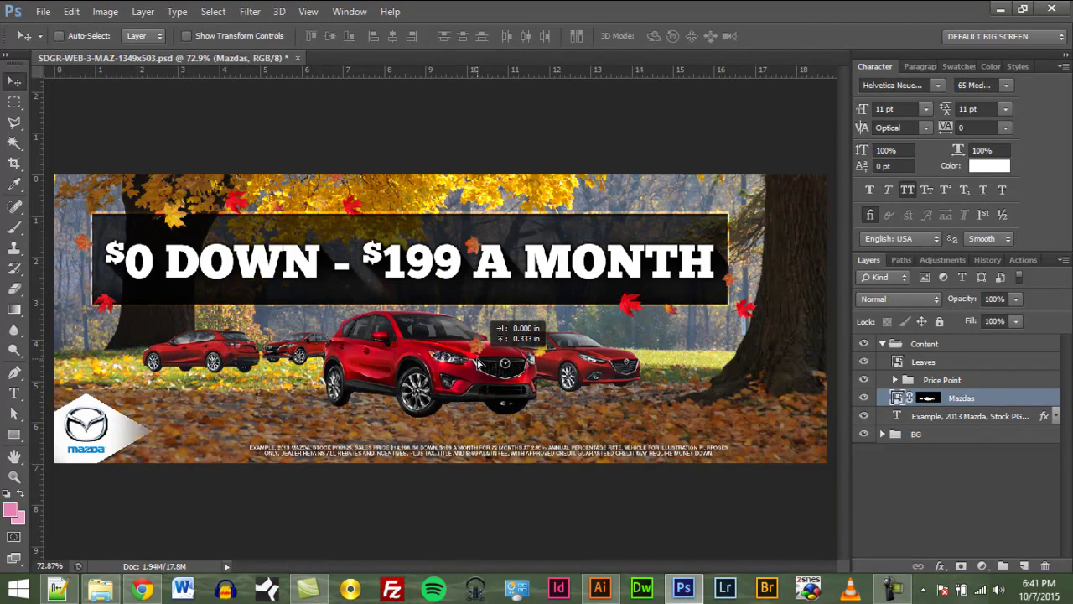
drag(468, 384, 451, 384)
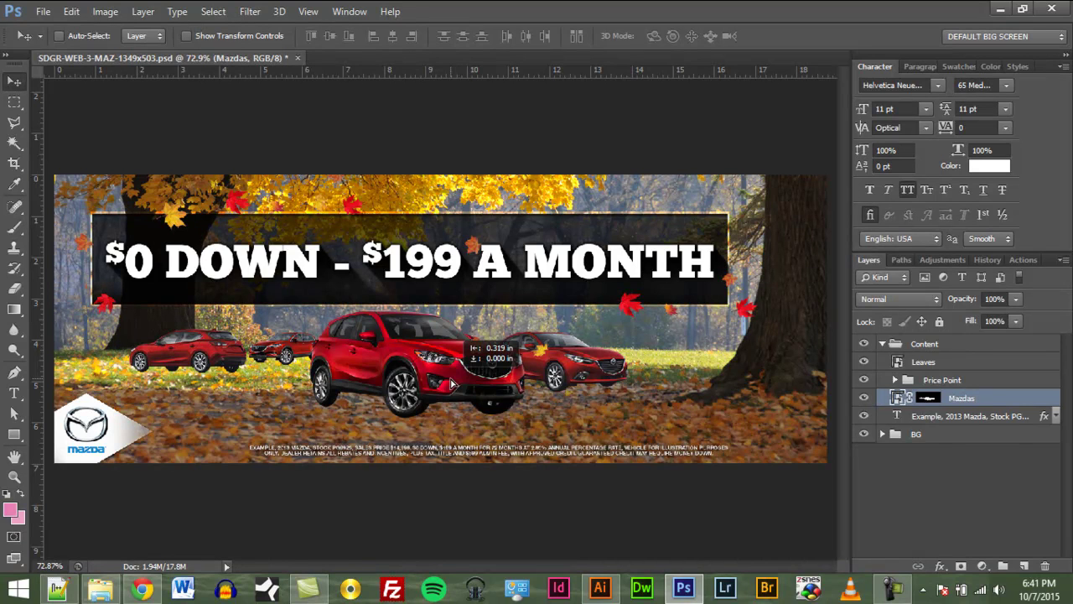
drag(451, 384, 451, 384)
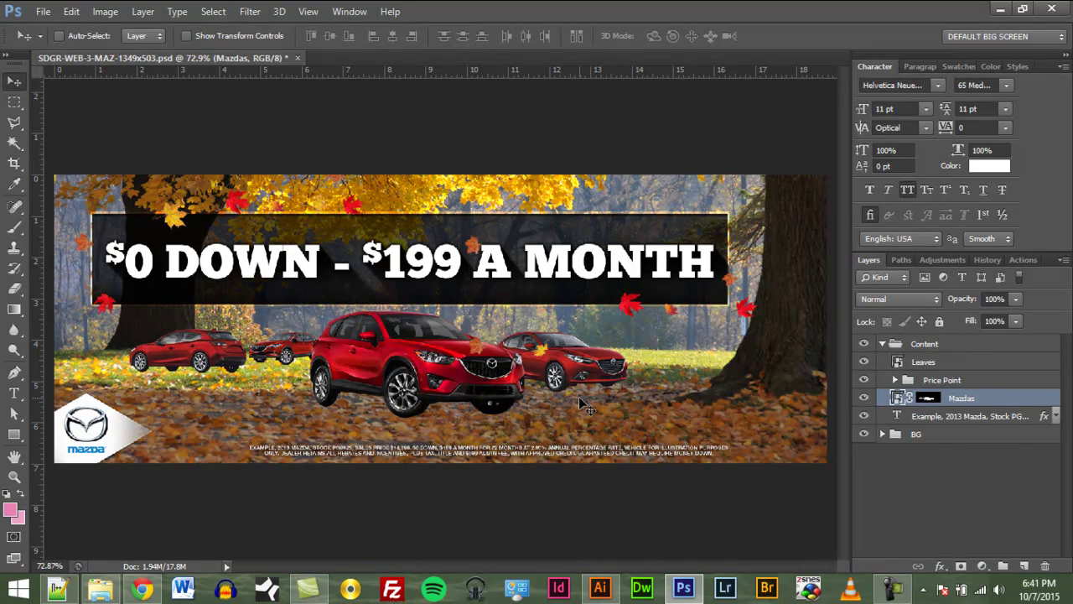
Step: Flip the Mazdas layer horizontally and reposition it at about X 621 px, Y 301 px
key(ctrl+t)
right_click(355, 343)
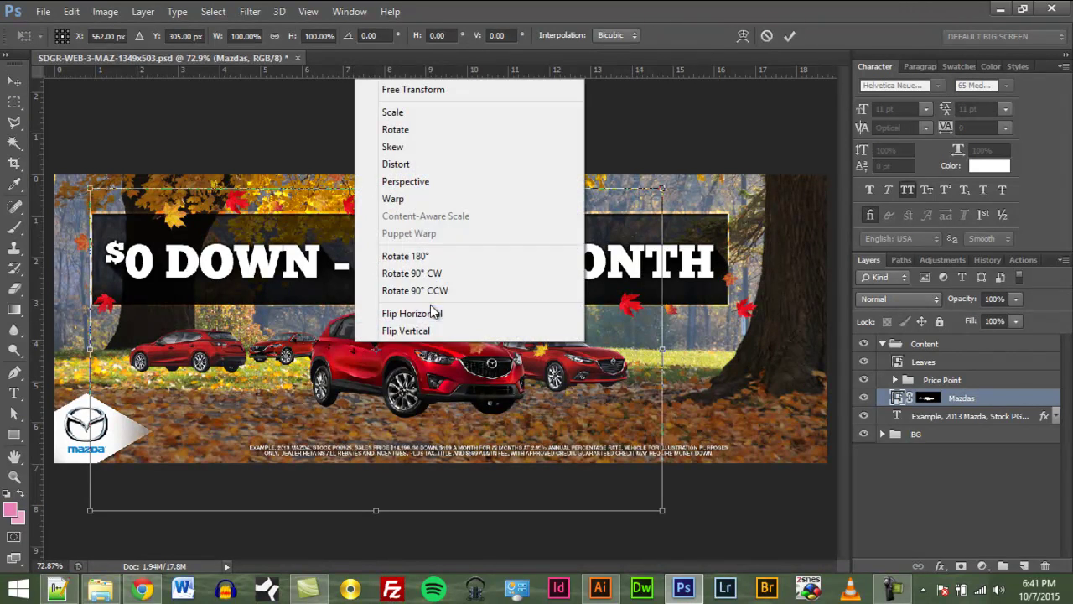
click(432, 312)
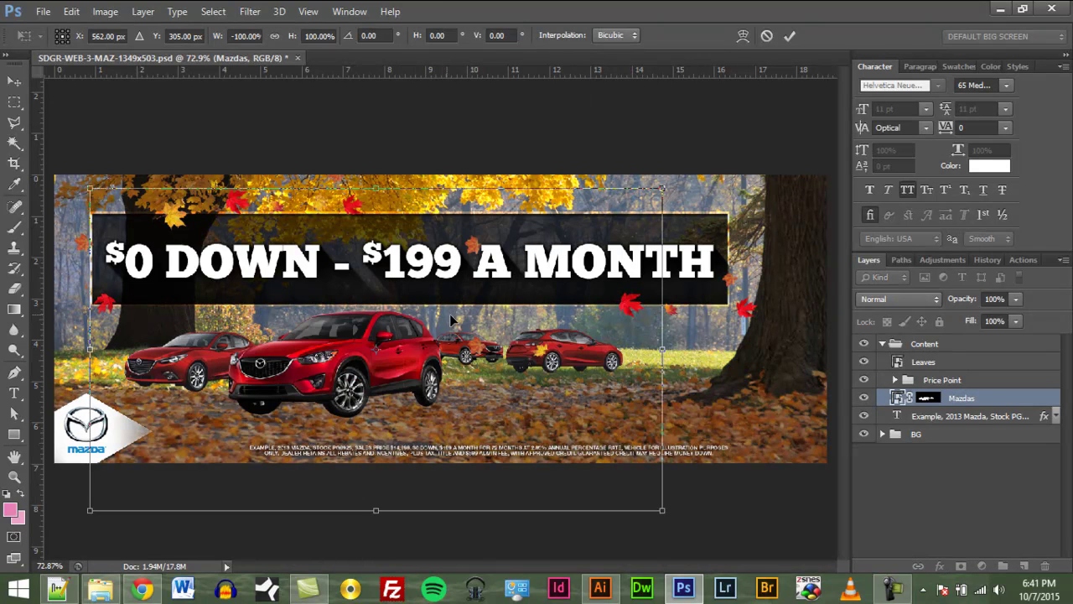
drag(417, 350, 437, 348)
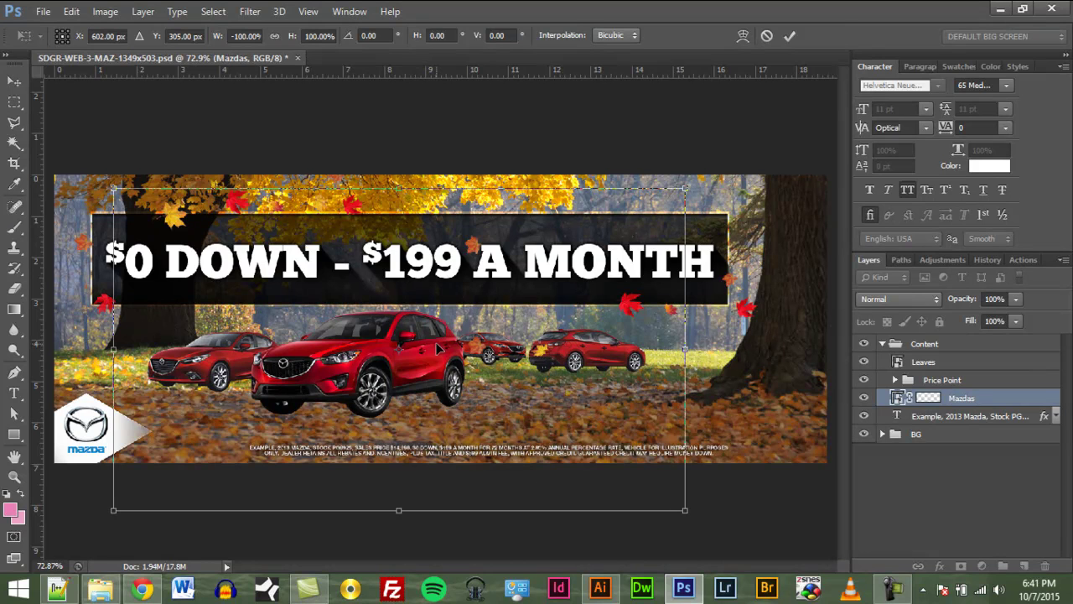
key(shift+Right)
key(shift+Right)
key(shift+Right)
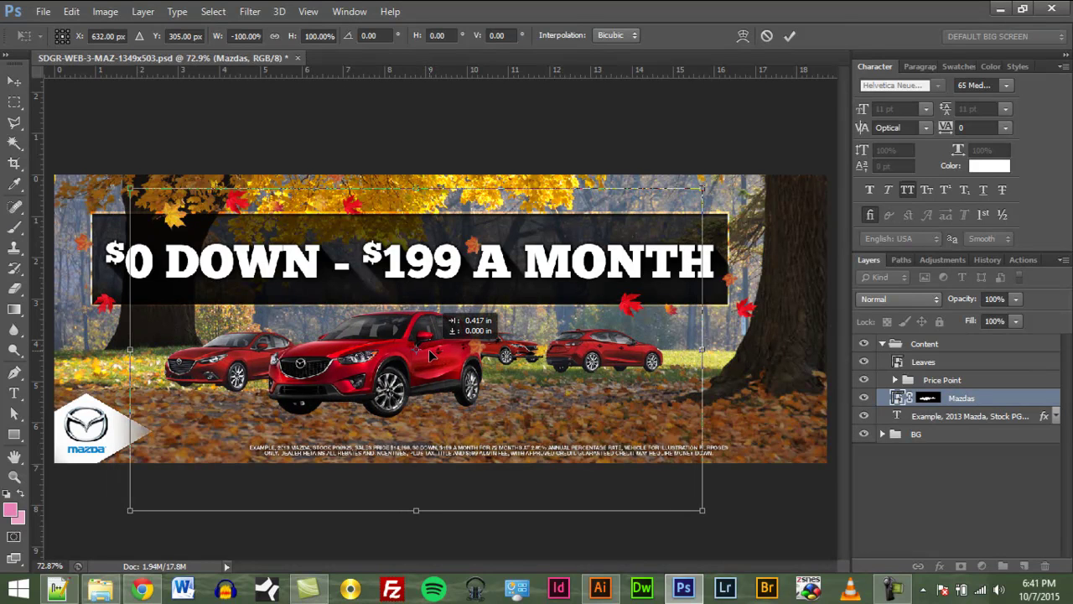
drag(428, 349, 402, 360)
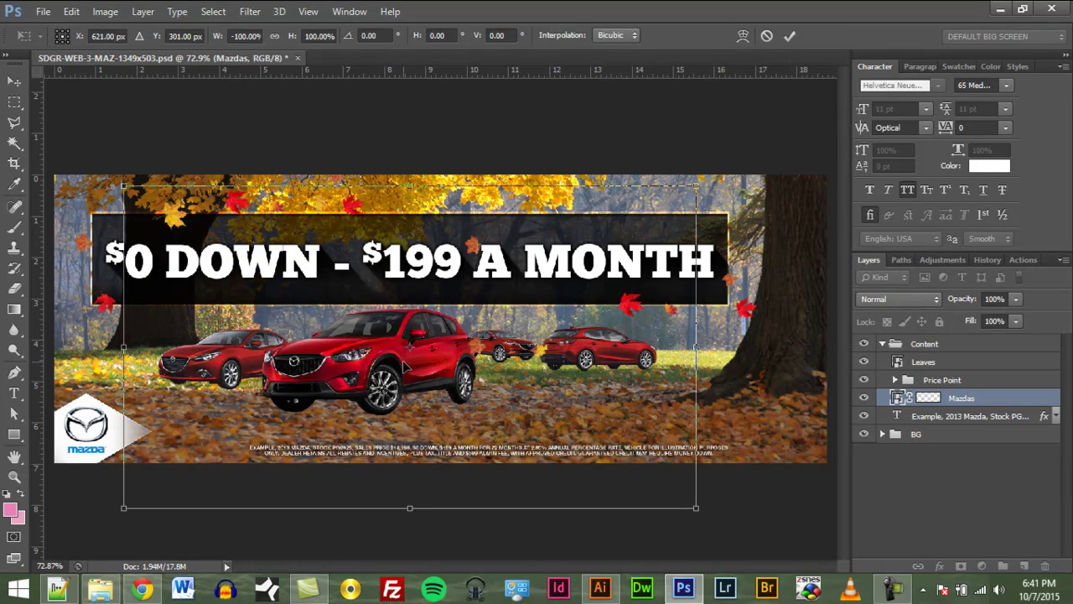
key(Return)
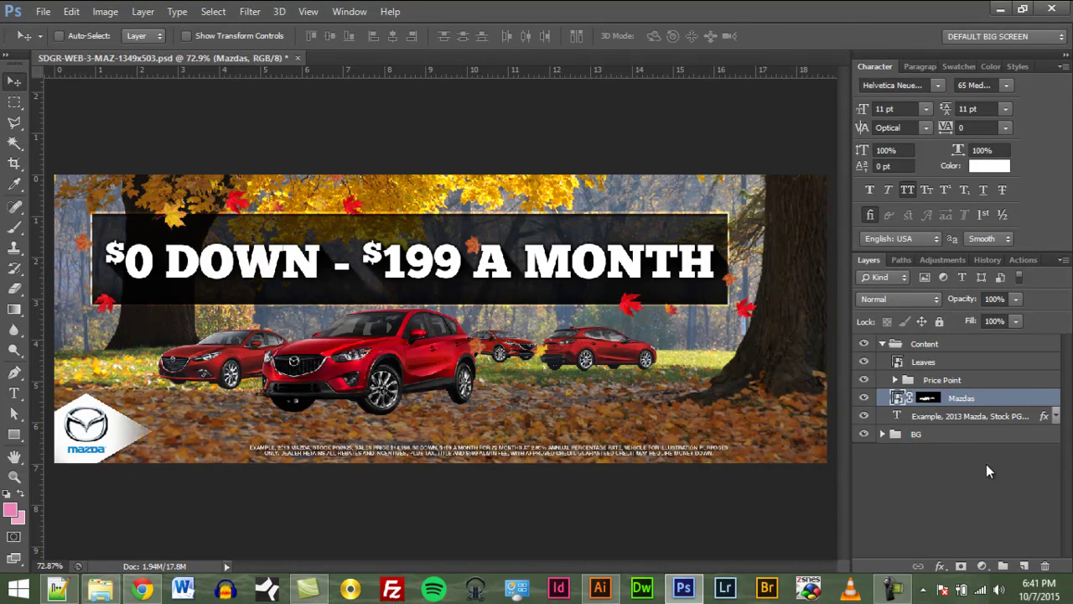
Step: Duplicate the Mazdas layer and place the copy beneath the original
click(979, 463)
click(947, 400)
key(ctrl+j)
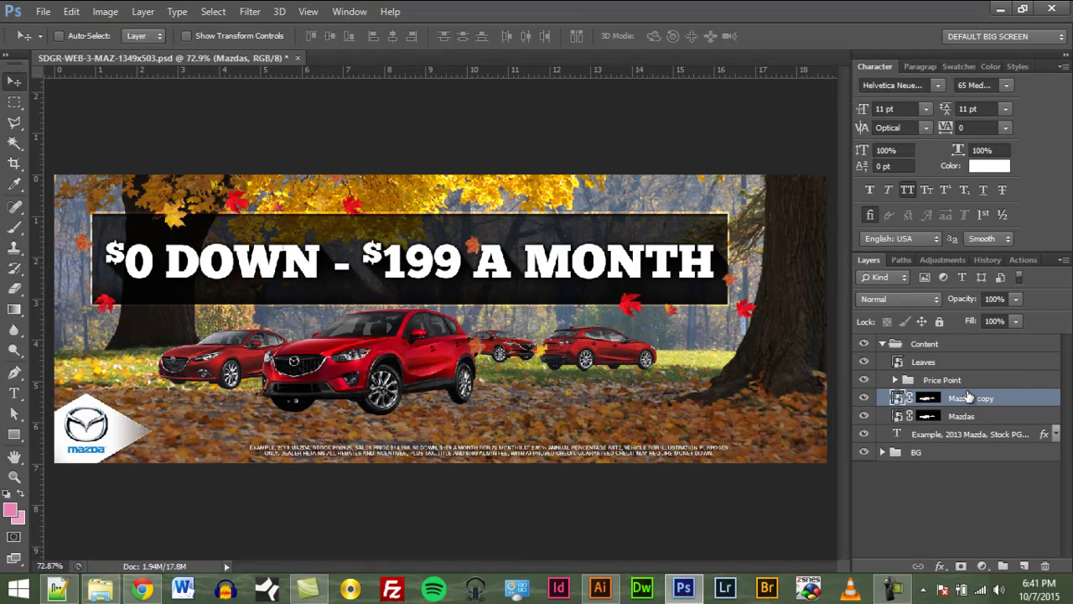
drag(969, 400, 971, 426)
Step: Rename the upper car layer Mazdas Fill and the copy beneath it Mazdas Shadow
double_click(968, 400)
text(Fill)
key(Return)
double_click(975, 417)
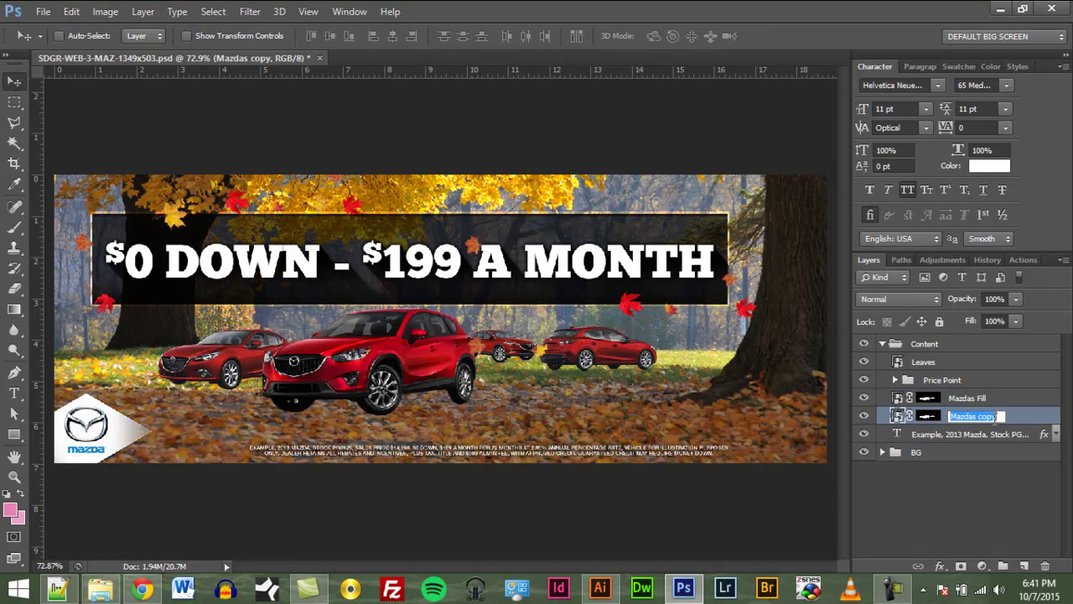
double_click(992, 416)
text(Shadow)
key(Return)
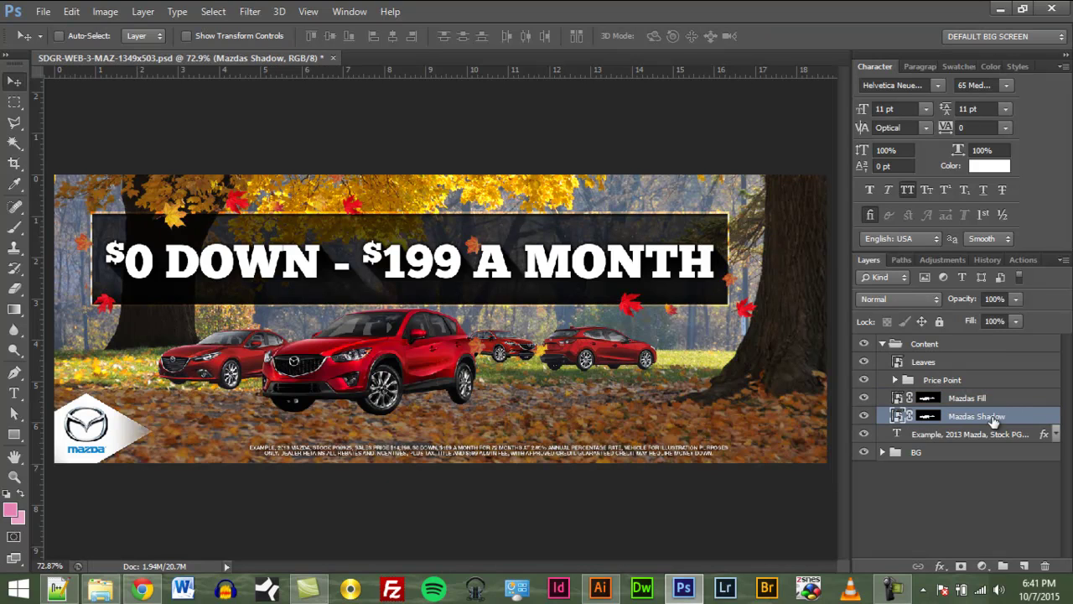
Step: Try the Multiply blend mode on the Mazdas Shadow layer and return it to Normal
click(883, 295)
click(897, 53)
click(927, 416)
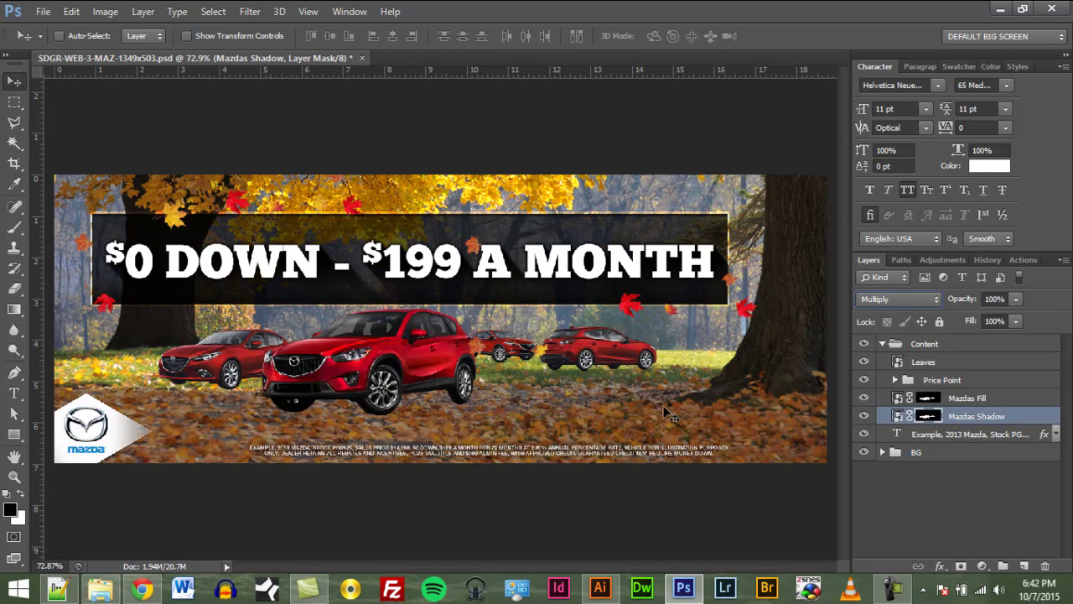
key(d)
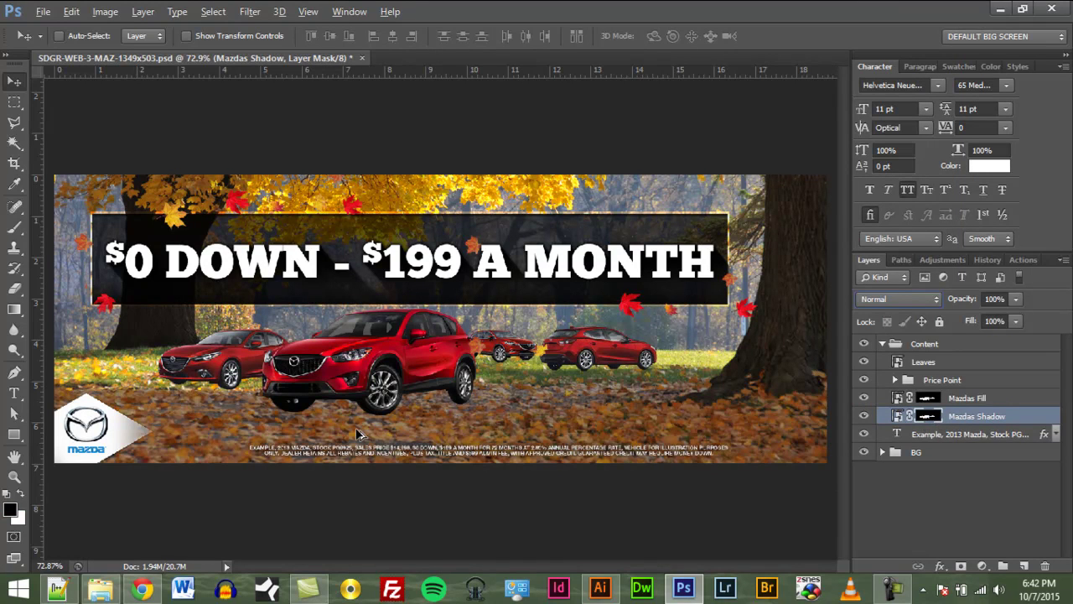
Step: Activate the layer mask of Mazdas Fill with the Brush tool, framing the leftmost car
key(alt)
key(alt)
ctrl+click(221, 384)
scroll(234, 386, up, 4)
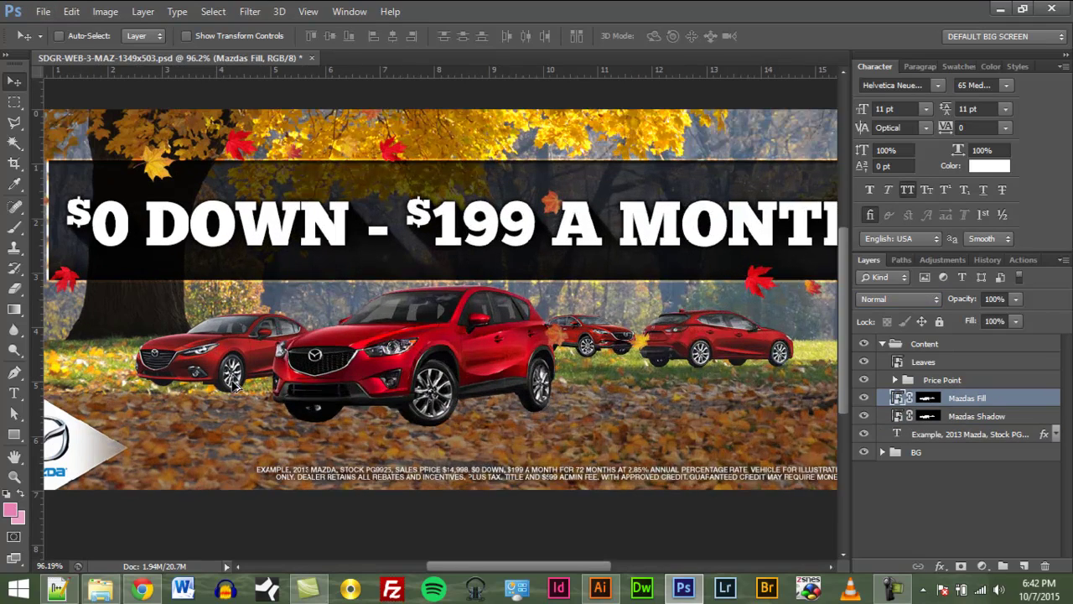
scroll(237, 387, up, 3)
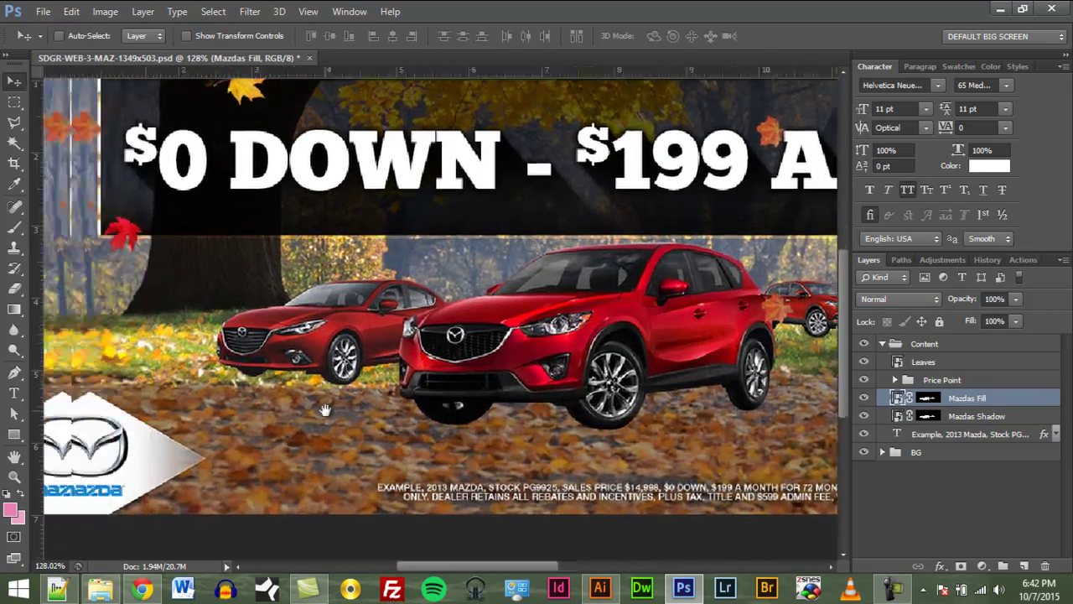
scroll(325, 408, up, 2)
key(b)
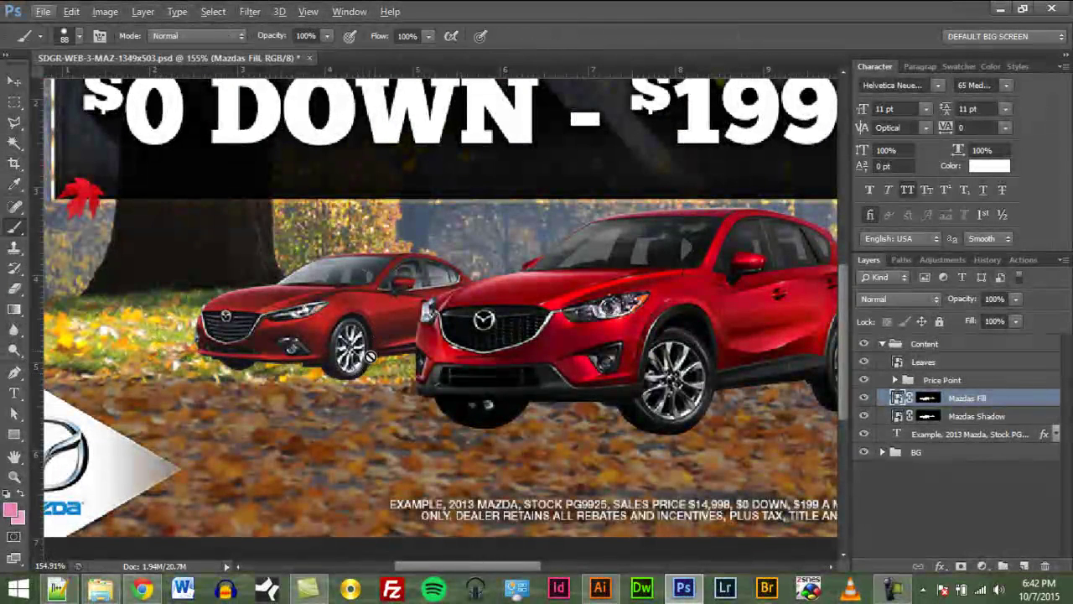
click(927, 399)
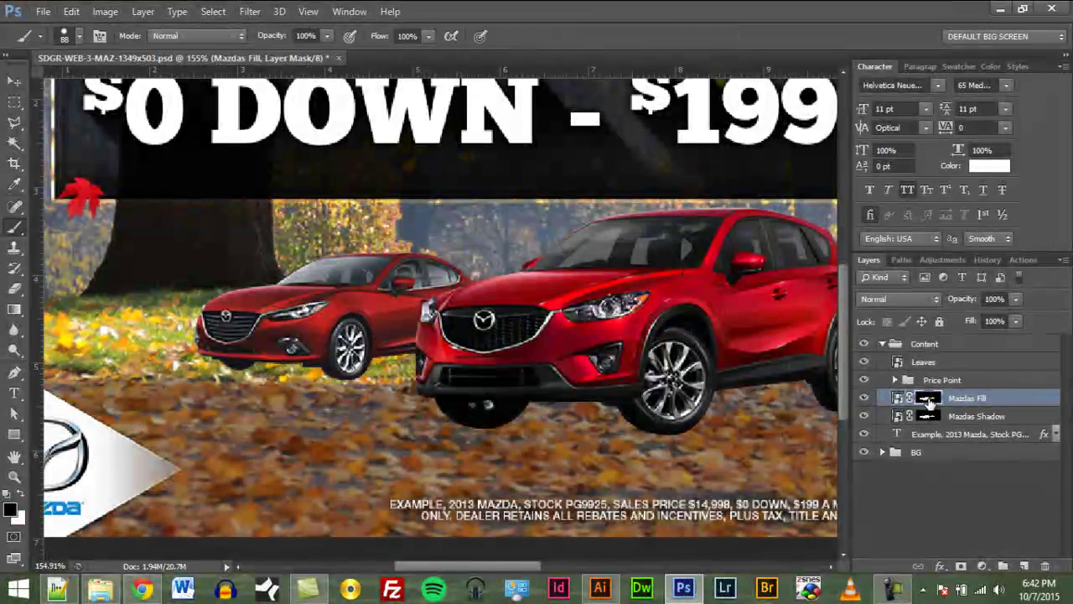
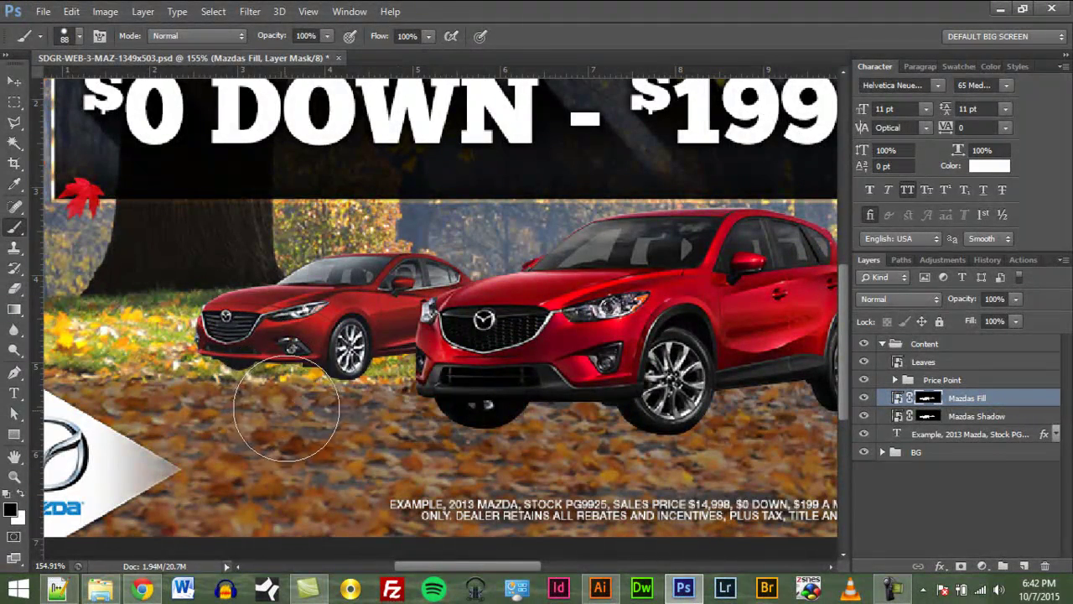
Step: Set the brush to 34 px with 22% hardness
mouse_move(351, 428)
mouse_down()
mouse_move(316, 431)
mouse_move(325, 433)
mouse_up()
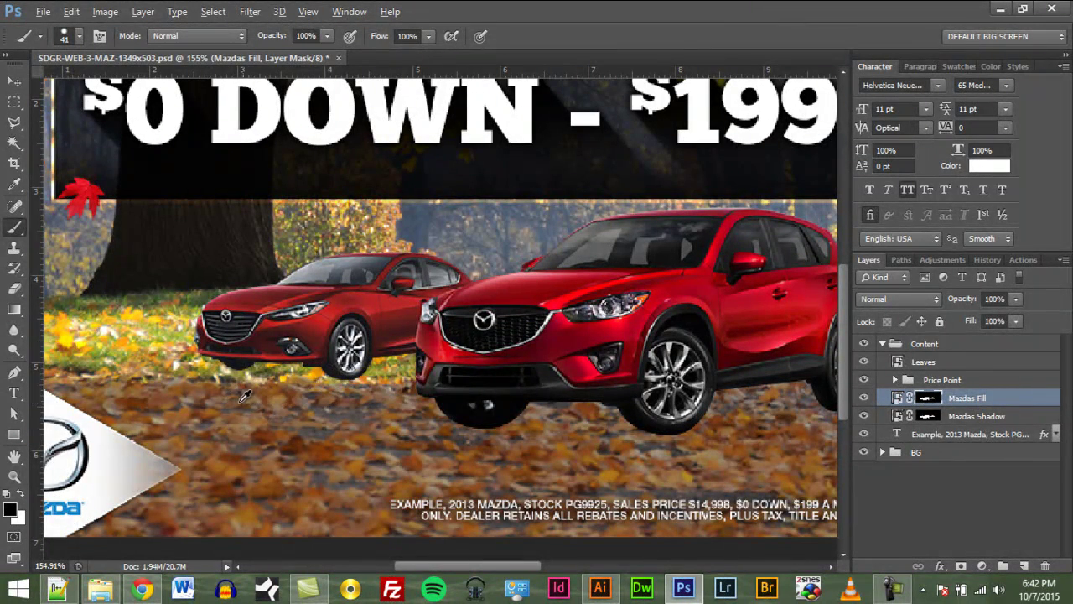
mouse_move(241, 396)
mouse_down()
mouse_move(276, 403)
mouse_move(192, 402)
mouse_move(330, 402)
mouse_move(232, 403)
mouse_move(285, 402)
mouse_move(266, 402)
mouse_move(254, 180)
mouse_up()
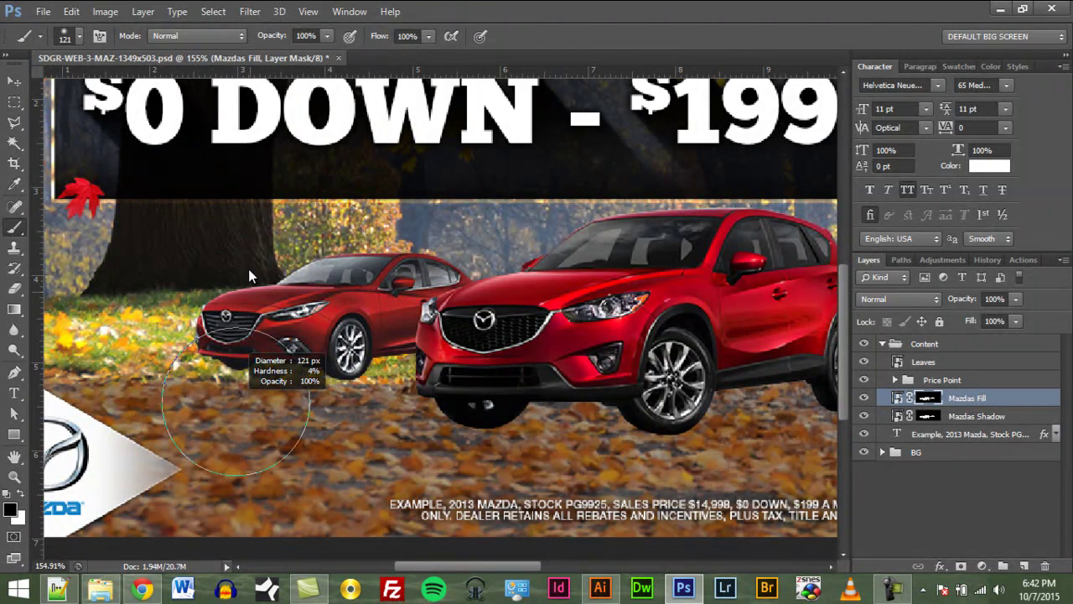
mouse_move(248, 275)
mouse_down()
mouse_move(268, 361)
mouse_move(296, 348)
mouse_move(324, 375)
mouse_move(242, 386)
mouse_move(259, 382)
mouse_up()
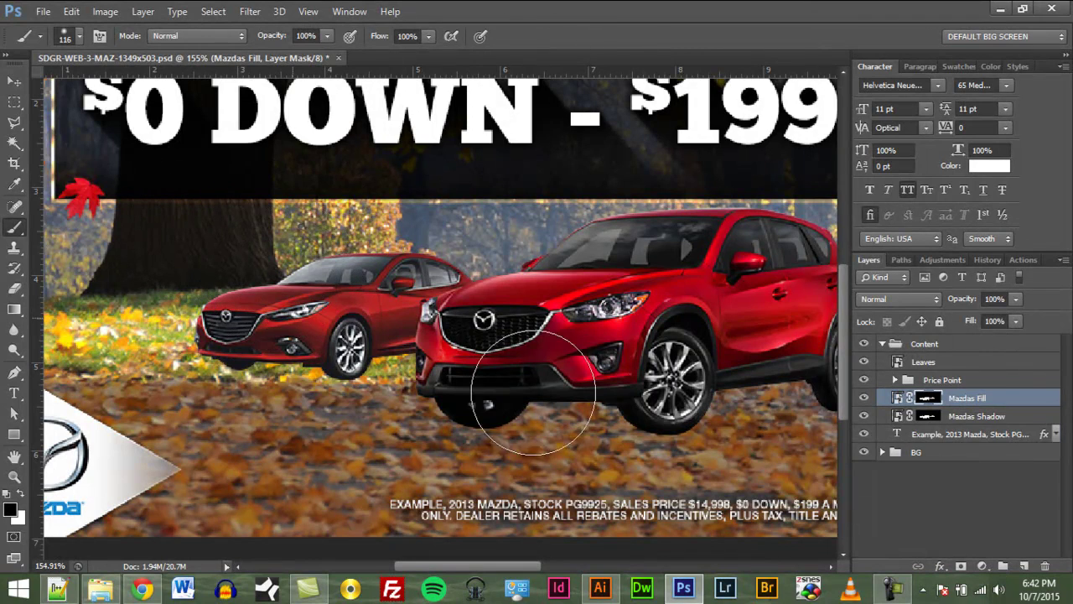
right_click(247, 210)
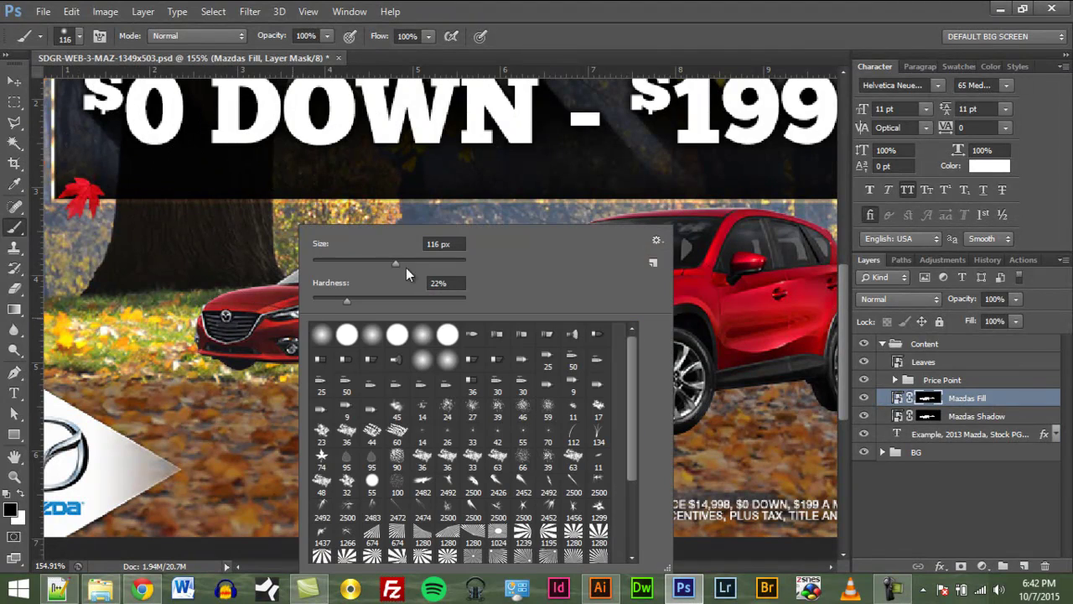
click(10, 83)
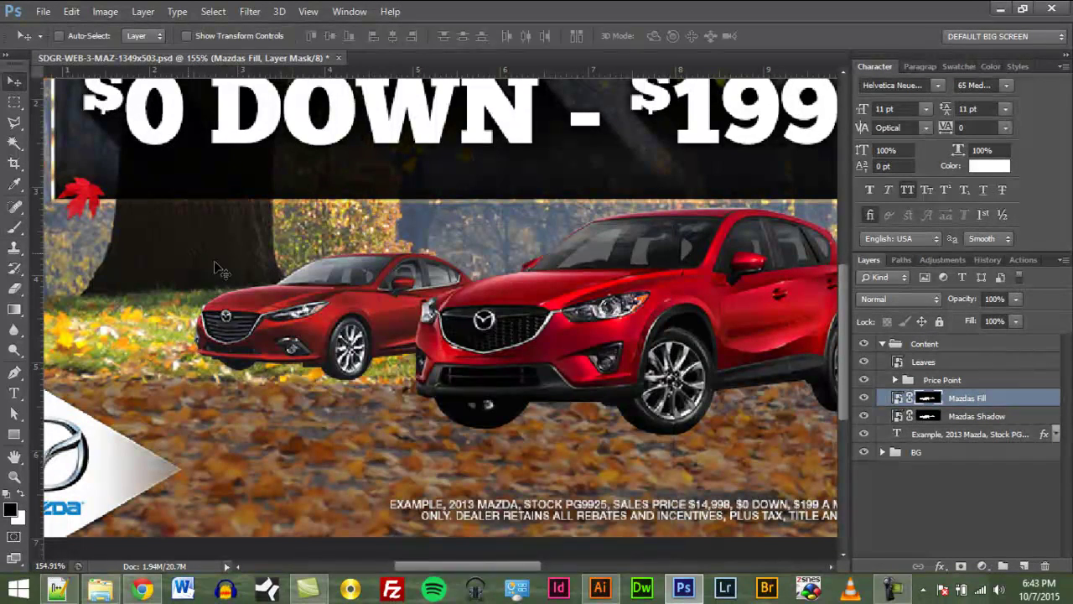
key(b)
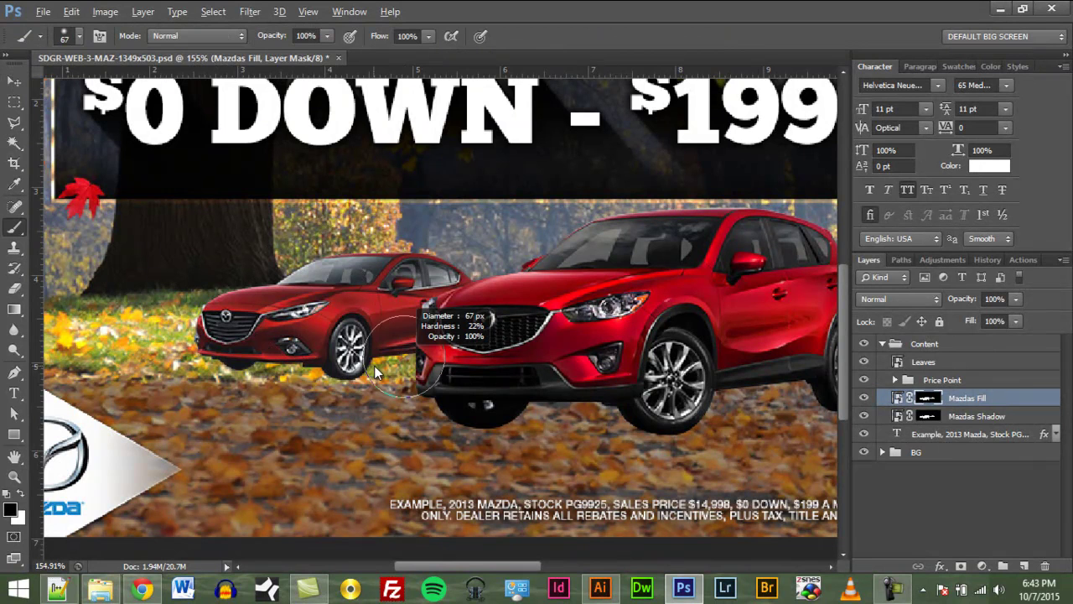
drag(374, 366, 370, 350)
drag(358, 215, 346, 219)
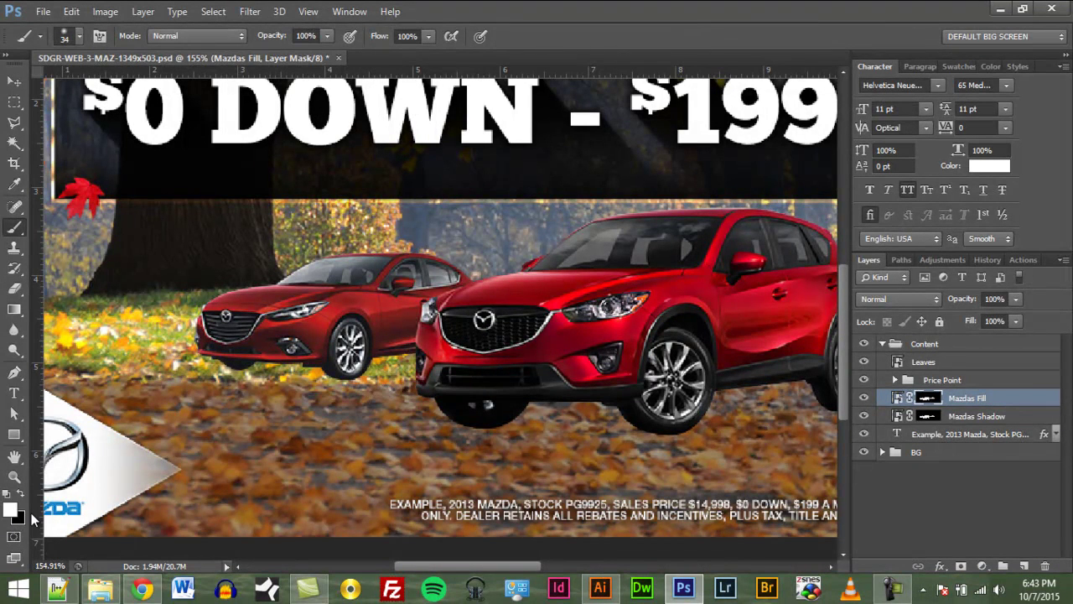
Step: Make white the foreground colour for painting on the Mazdas Fill mask
key(x)
key(x)
key(x)
key(x)
key(x)
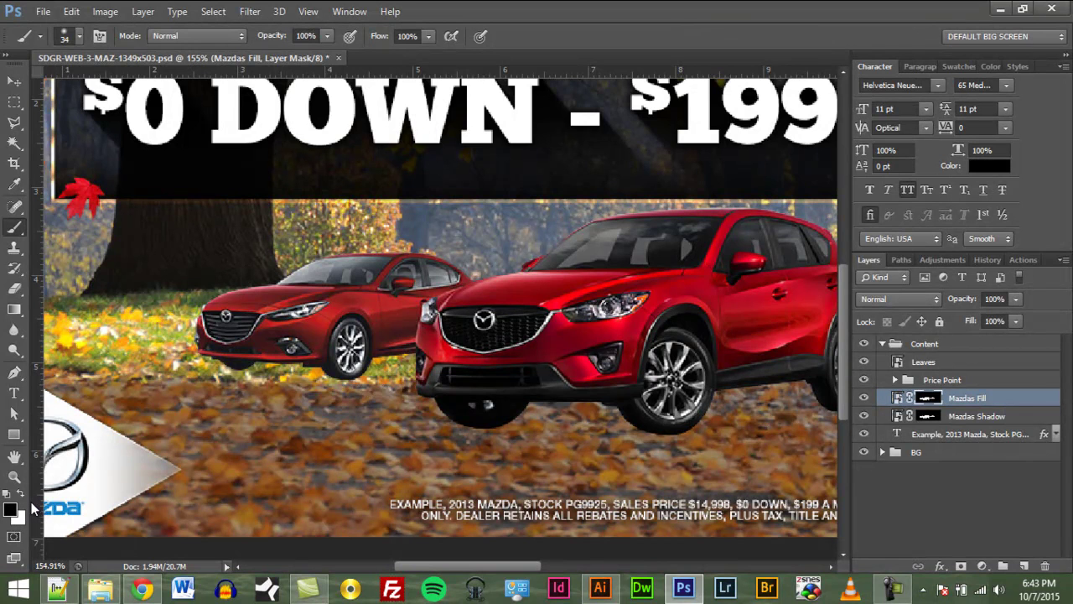
key(x)
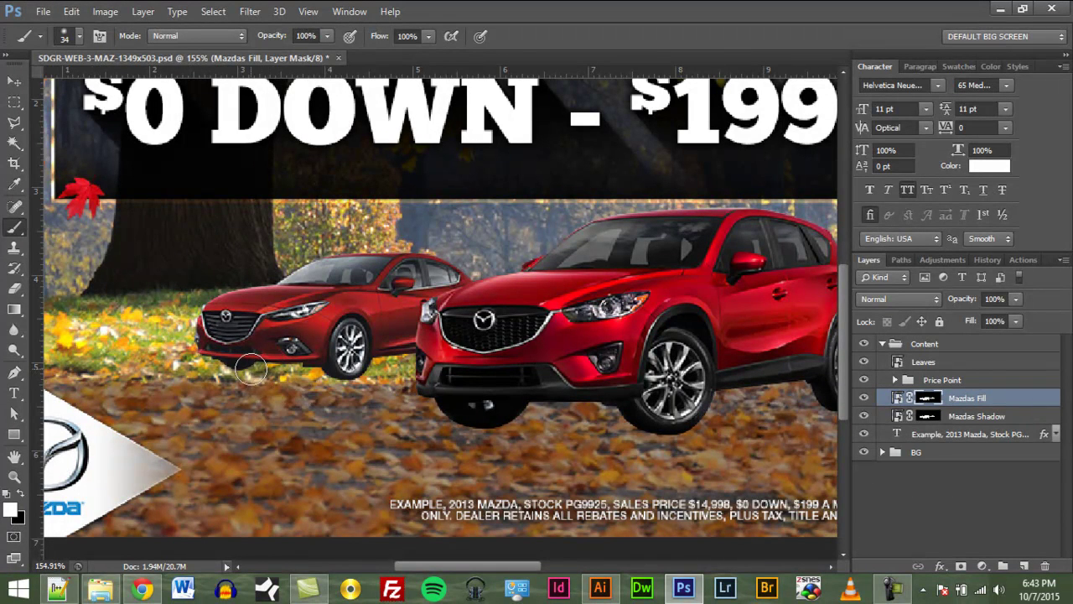
Step: Try painting white on the Mazdas Fill mask beneath the leftmost car, and undo the stroke
mouse_move(258, 366)
mouse_down()
mouse_move(224, 385)
mouse_move(233, 398)
mouse_move(240, 376)
mouse_move(256, 388)
mouse_move(337, 386)
mouse_move(332, 397)
mouse_move(364, 379)
mouse_move(382, 387)
mouse_move(372, 378)
mouse_move(397, 367)
mouse_up()
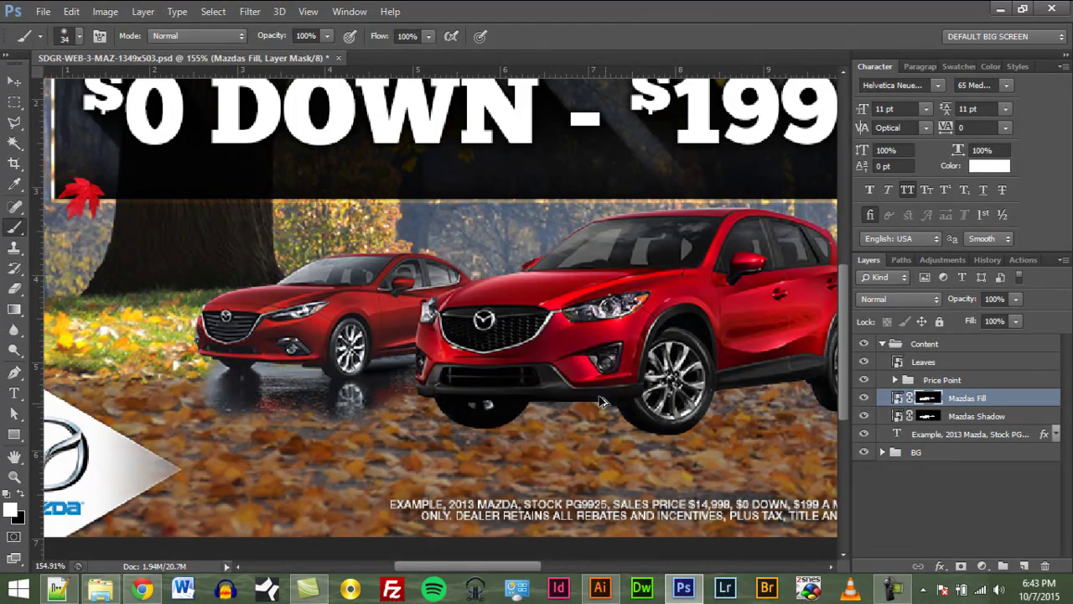
key(ctrl+z)
Step: Paint white on the Mazdas Shadow mask beneath the leftmost car's front wheel and set the layer's blend mode to Multiply
key(alt+bracketleft)
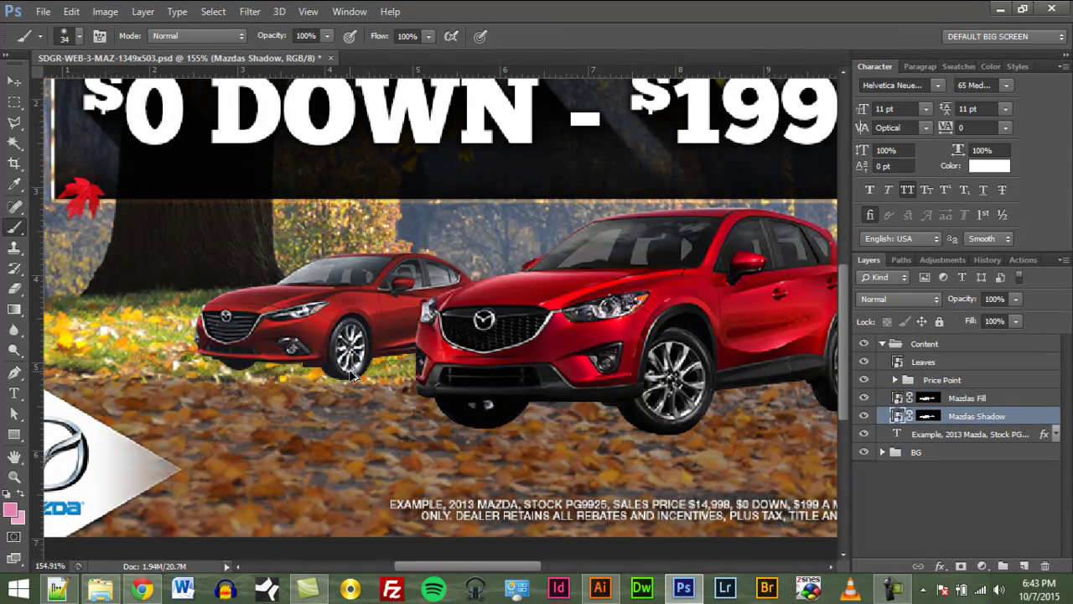
click(927, 417)
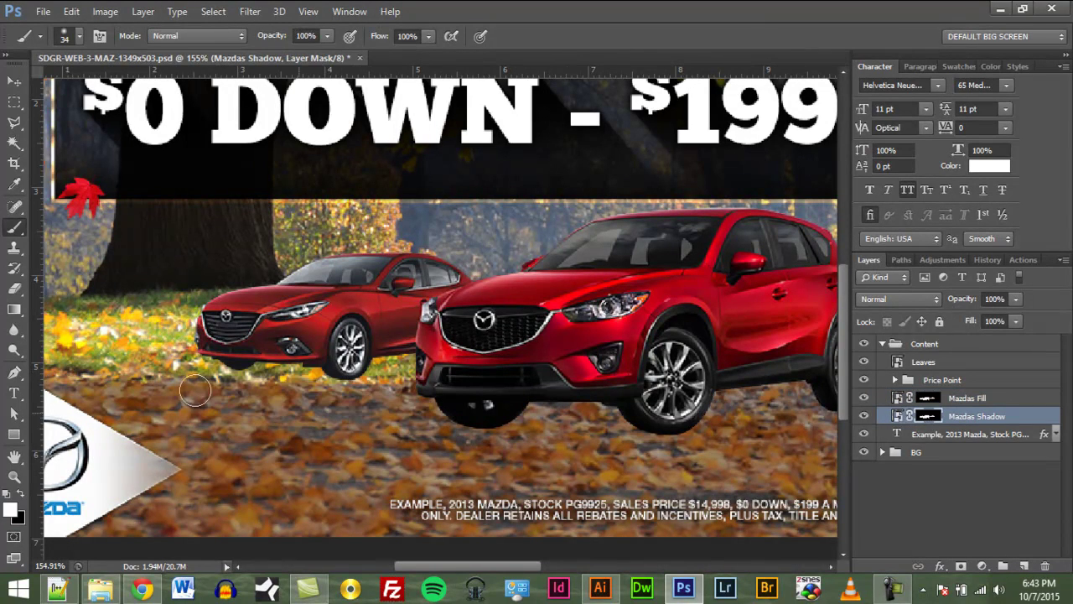
mouse_move(233, 376)
mouse_down()
mouse_move(211, 384)
mouse_move(257, 384)
mouse_up()
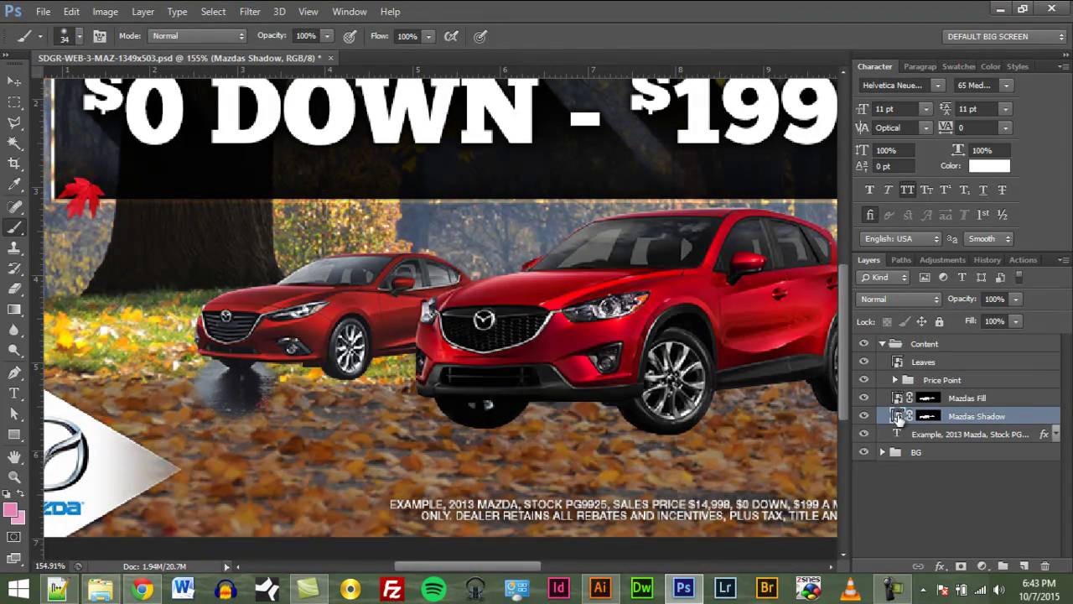
click(890, 305)
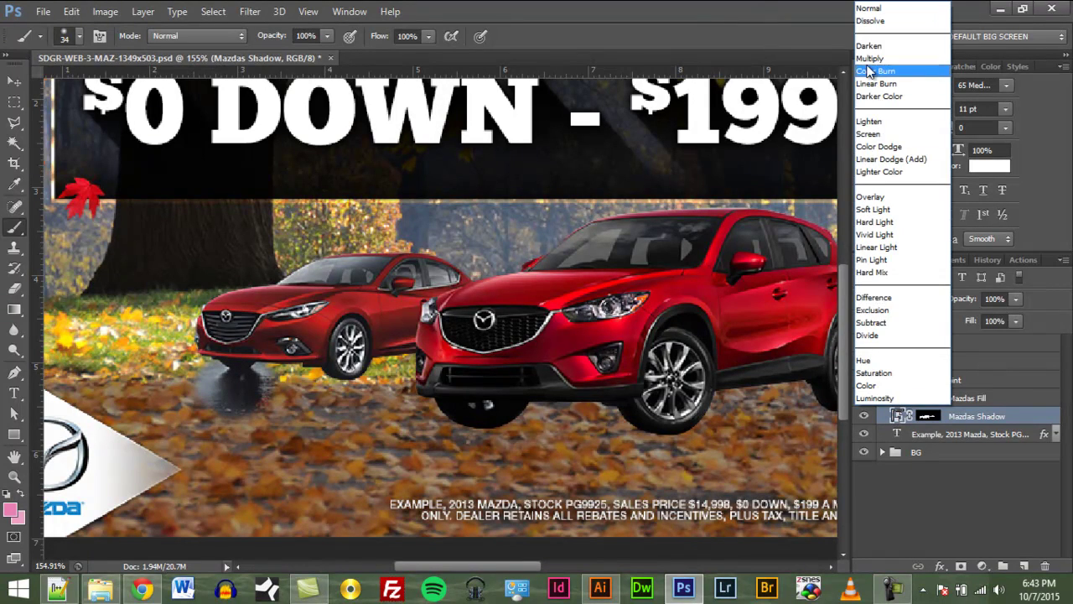
click(889, 55)
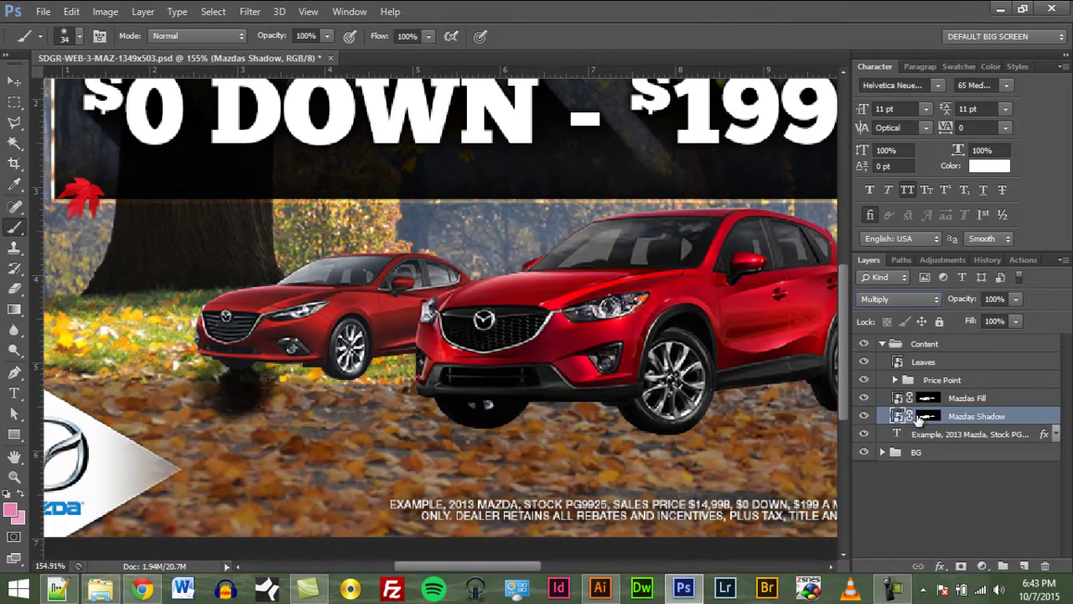
Step: Paint white on the Mazdas Shadow mask to reveal the ground shadows beneath all four cars
click(925, 417)
mouse_move(278, 389)
mouse_down()
mouse_move(357, 385)
mouse_move(419, 361)
mouse_move(383, 394)
mouse_move(393, 417)
mouse_move(269, 430)
mouse_move(343, 410)
mouse_move(247, 431)
mouse_move(347, 420)
mouse_move(213, 387)
mouse_move(257, 418)
mouse_move(324, 431)
mouse_move(429, 426)
mouse_move(436, 410)
mouse_move(486, 445)
mouse_move(532, 428)
mouse_move(419, 462)
mouse_move(543, 460)
mouse_move(402, 484)
mouse_move(526, 470)
mouse_move(542, 482)
mouse_move(490, 498)
mouse_move(618, 509)
mouse_move(546, 455)
mouse_move(653, 431)
mouse_move(595, 496)
mouse_move(737, 445)
mouse_move(757, 413)
mouse_move(703, 435)
mouse_move(793, 431)
mouse_move(420, 438)
mouse_move(249, 424)
mouse_move(338, 410)
mouse_move(286, 410)
mouse_move(462, 405)
mouse_up()
mouse_move(216, 434)
mouse_down()
mouse_move(97, 459)
mouse_move(170, 460)
mouse_move(78, 419)
mouse_up()
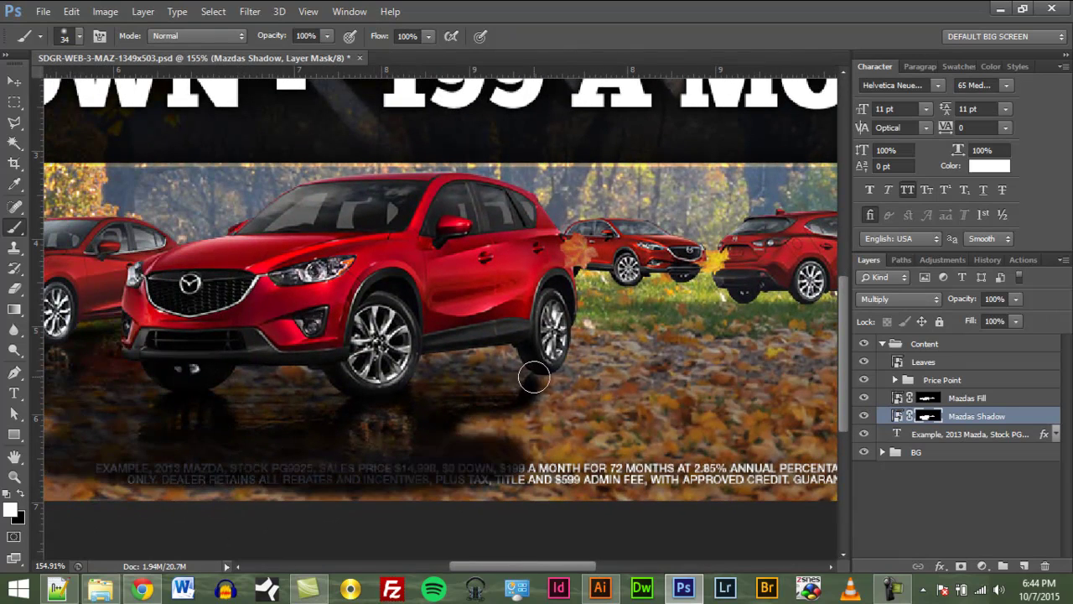
mouse_move(532, 377)
mouse_down()
mouse_move(522, 434)
mouse_move(609, 369)
mouse_move(649, 383)
mouse_move(667, 323)
mouse_move(574, 282)
mouse_move(705, 288)
mouse_move(581, 311)
mouse_up()
mouse_move(729, 331)
mouse_down()
mouse_move(371, 397)
mouse_move(436, 377)
mouse_move(347, 384)
mouse_move(554, 371)
mouse_move(520, 383)
mouse_move(622, 381)
mouse_move(612, 384)
mouse_move(618, 398)
mouse_move(556, 409)
mouse_move(436, 421)
mouse_move(409, 409)
mouse_up()
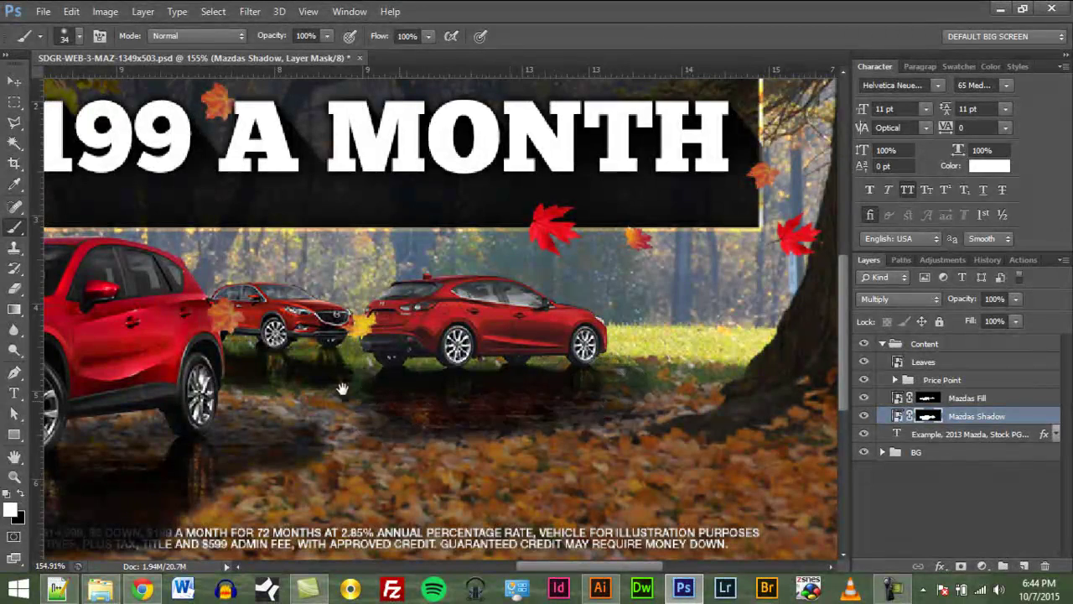
drag(73, 455, 426, 349)
drag(82, 393, 561, 453)
drag(422, 363, 288, 331)
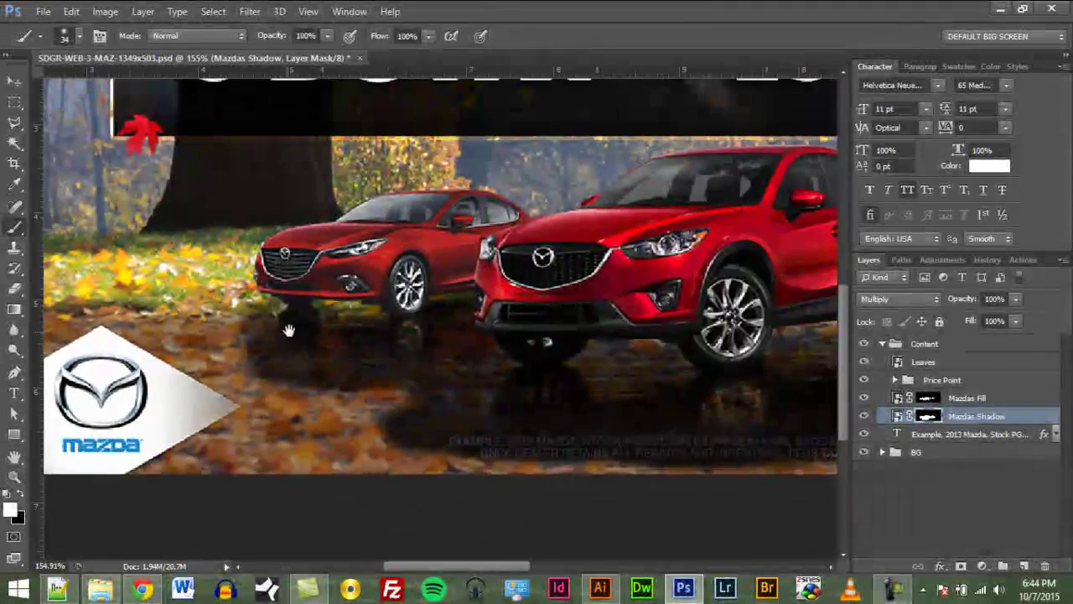
Step: Trim the excess shadow below the leftmost car by painting black on the Mazdas Shadow mask with a 63 px brush
mouse_move(208, 371)
mouse_down()
mouse_move(227, 375)
mouse_move(225, 349)
mouse_up()
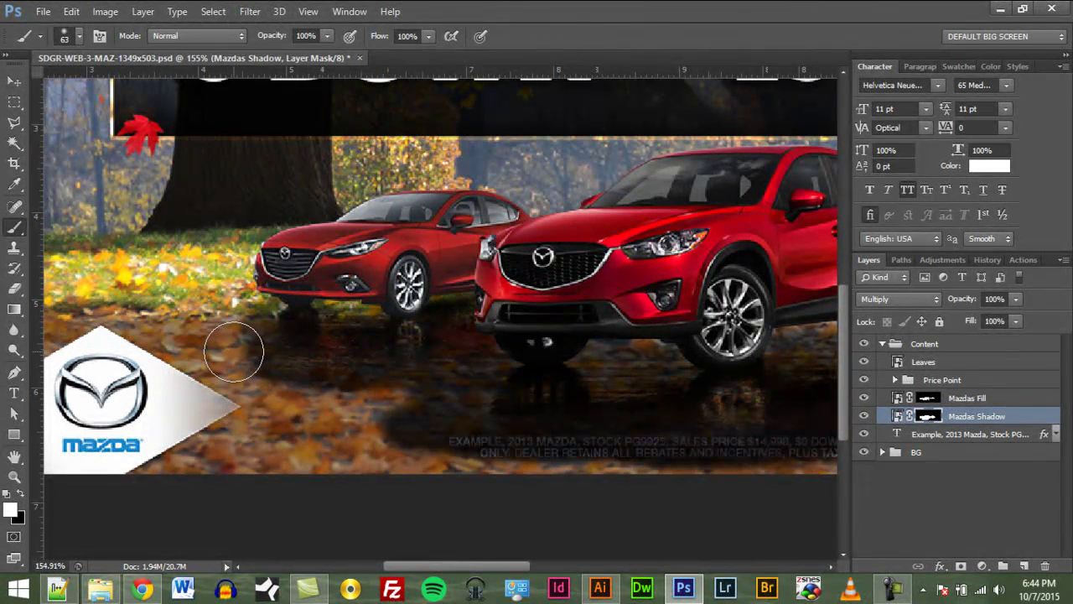
key(x)
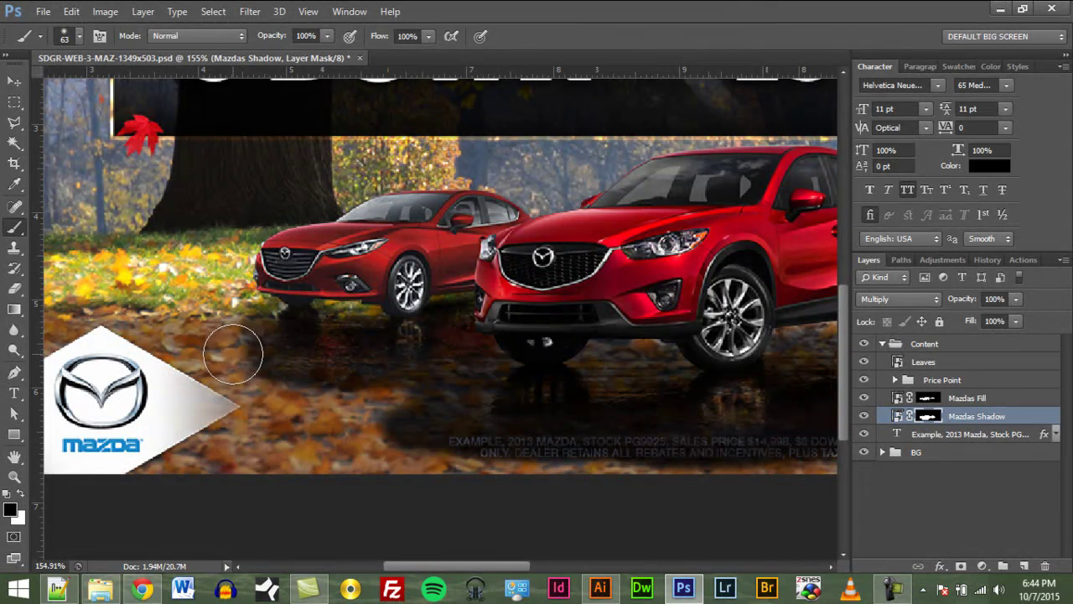
mouse_move(233, 354)
mouse_down()
mouse_move(238, 327)
mouse_move(245, 363)
mouse_move(290, 383)
mouse_move(341, 382)
mouse_move(268, 360)
mouse_move(410, 374)
mouse_move(465, 367)
mouse_move(446, 364)
mouse_move(478, 353)
mouse_move(407, 378)
mouse_move(431, 361)
mouse_move(254, 381)
mouse_move(276, 376)
mouse_move(296, 389)
mouse_move(268, 385)
mouse_up()
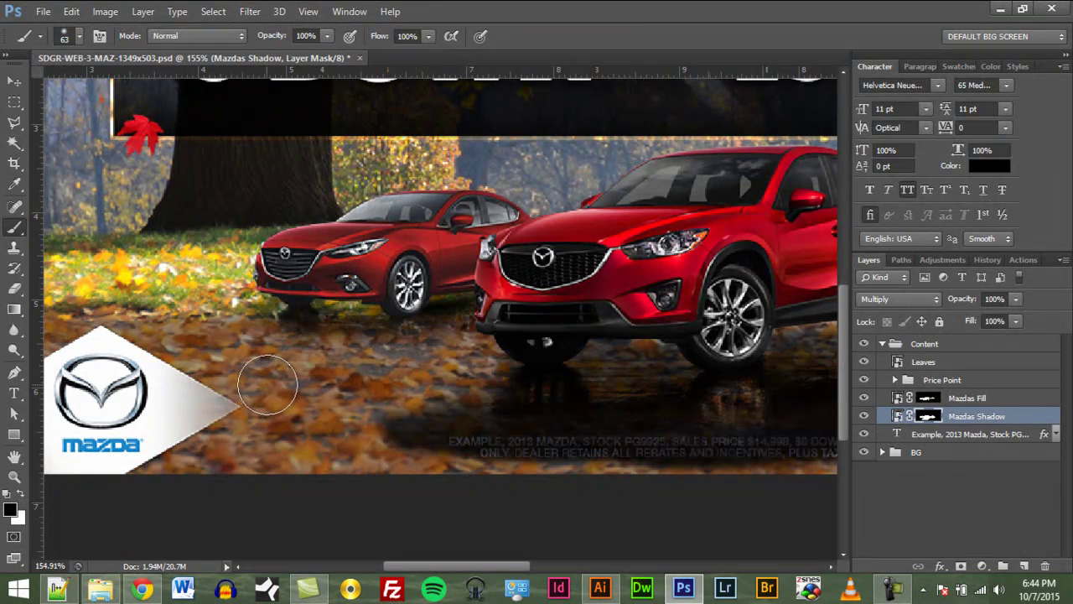
key(ctrl+z)
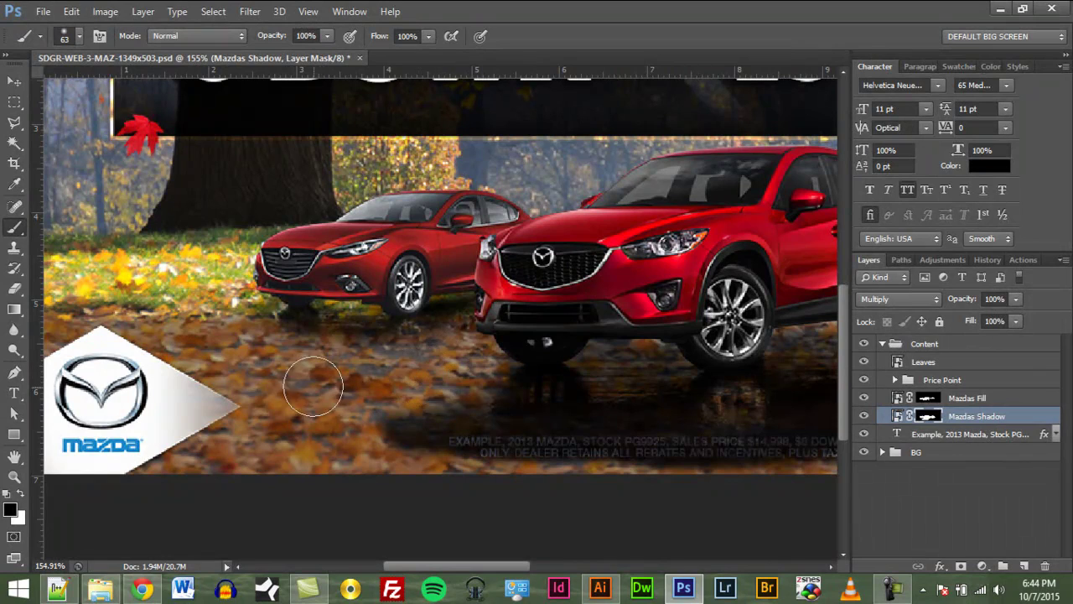
Step: Fade the large front car's shadow away from the disclaimer text by painting black on the mask with a 119 px brush
drag(576, 382, 383, 298)
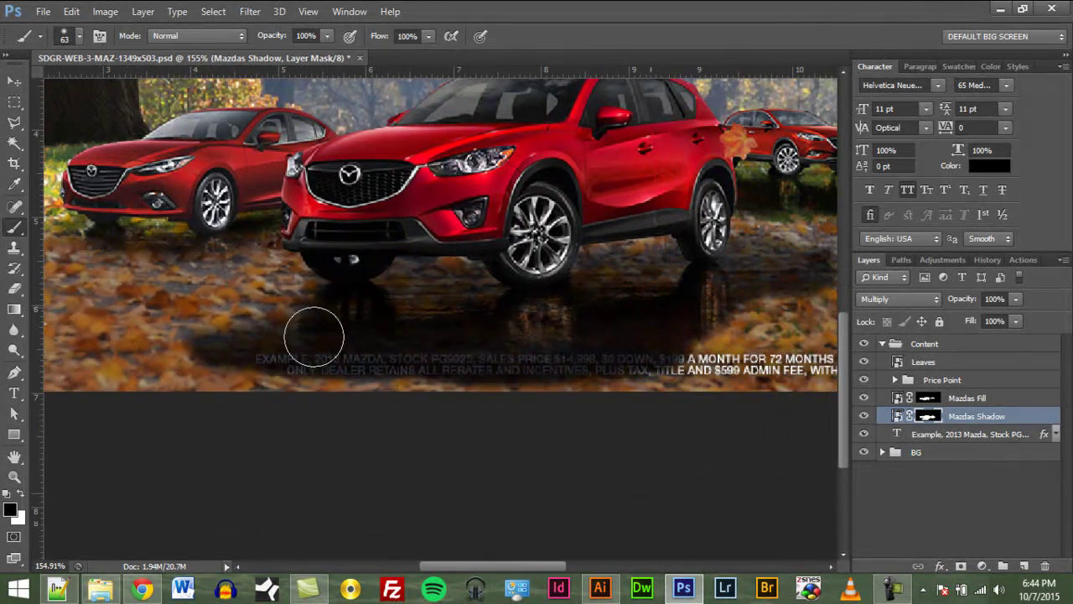
drag(154, 309, 186, 308)
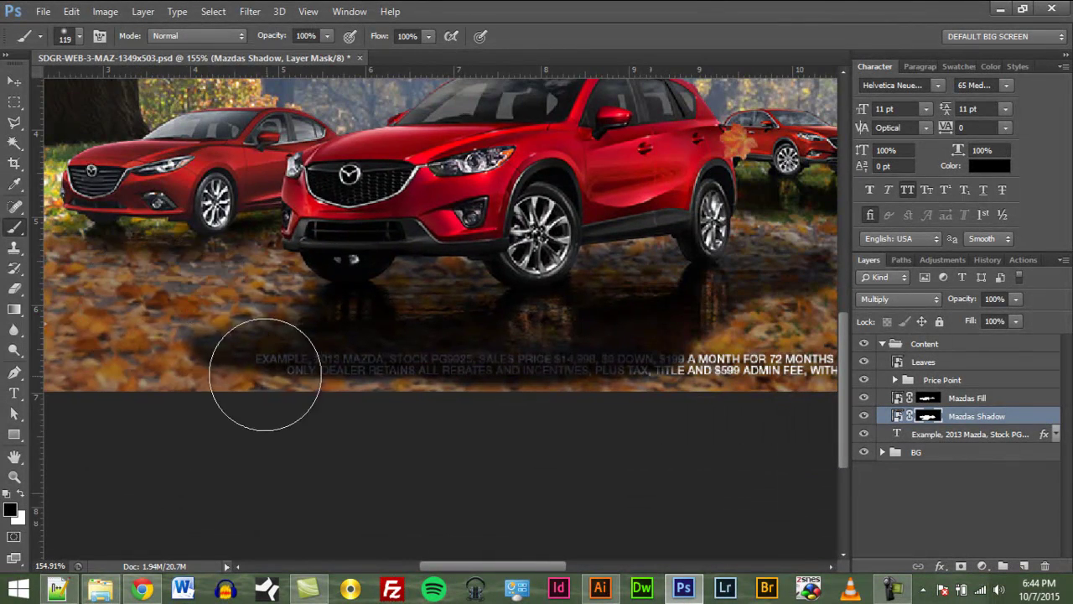
mouse_move(265, 375)
mouse_down()
mouse_move(311, 417)
mouse_move(478, 432)
mouse_move(414, 420)
mouse_move(609, 429)
mouse_move(472, 419)
mouse_move(686, 411)
mouse_move(388, 430)
mouse_up()
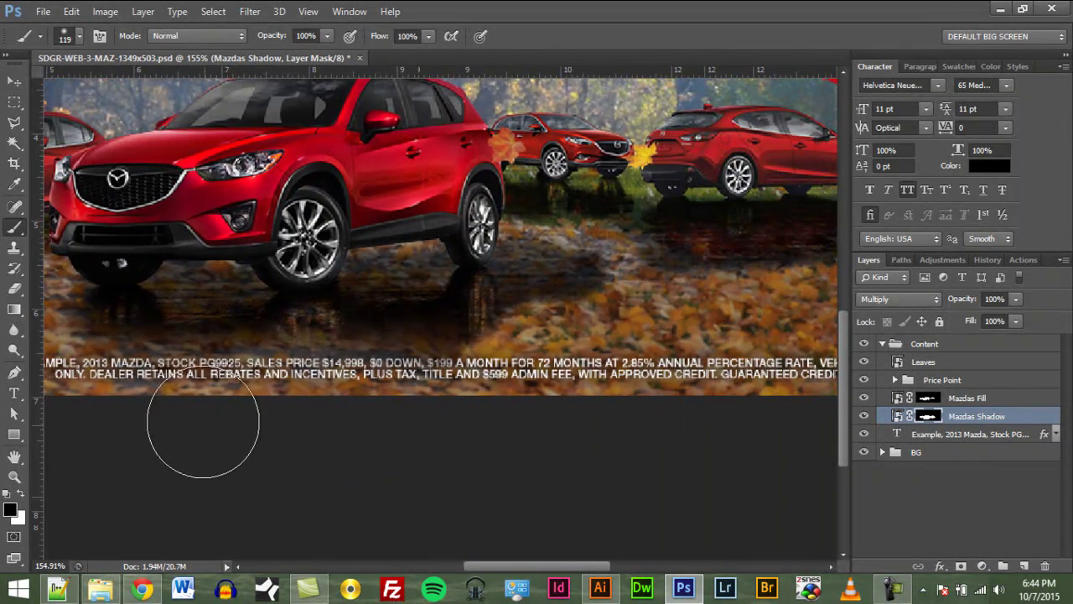
mouse_move(193, 387)
mouse_down()
mouse_move(165, 399)
mouse_move(209, 380)
mouse_move(218, 388)
mouse_up()
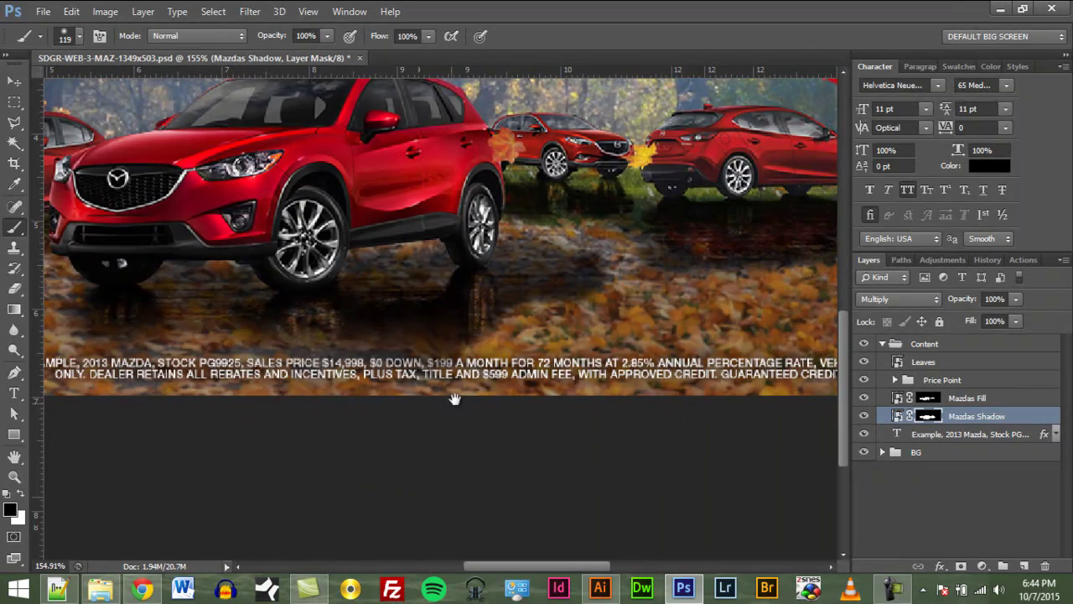
drag(454, 399, 371, 453)
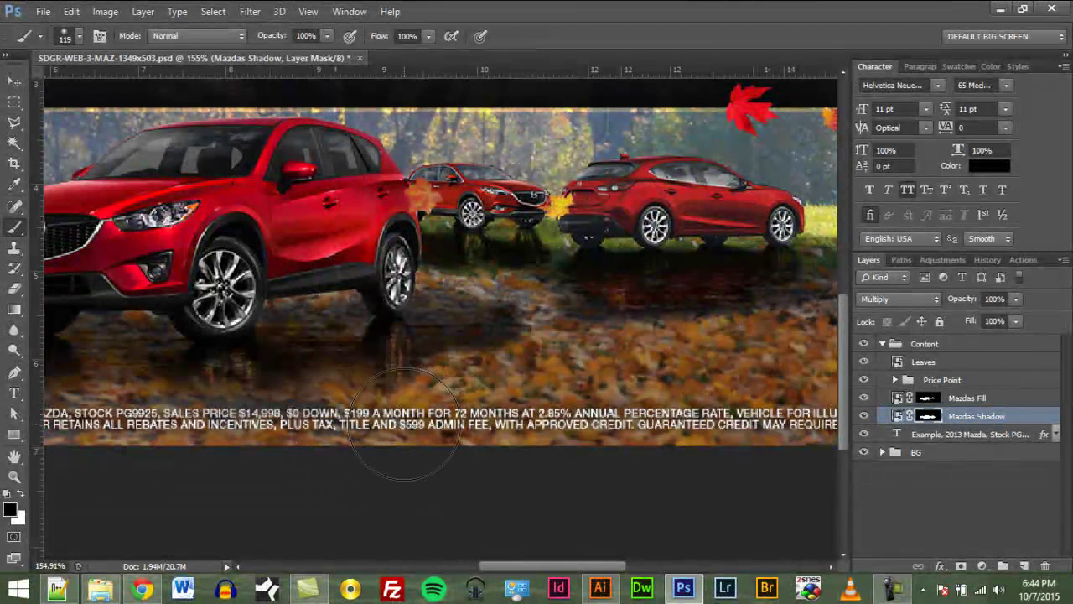
mouse_move(409, 423)
mouse_down()
mouse_move(466, 405)
mouse_move(505, 372)
mouse_move(514, 313)
mouse_move(498, 291)
mouse_move(553, 322)
mouse_move(487, 270)
mouse_up()
key(ctrl+z)
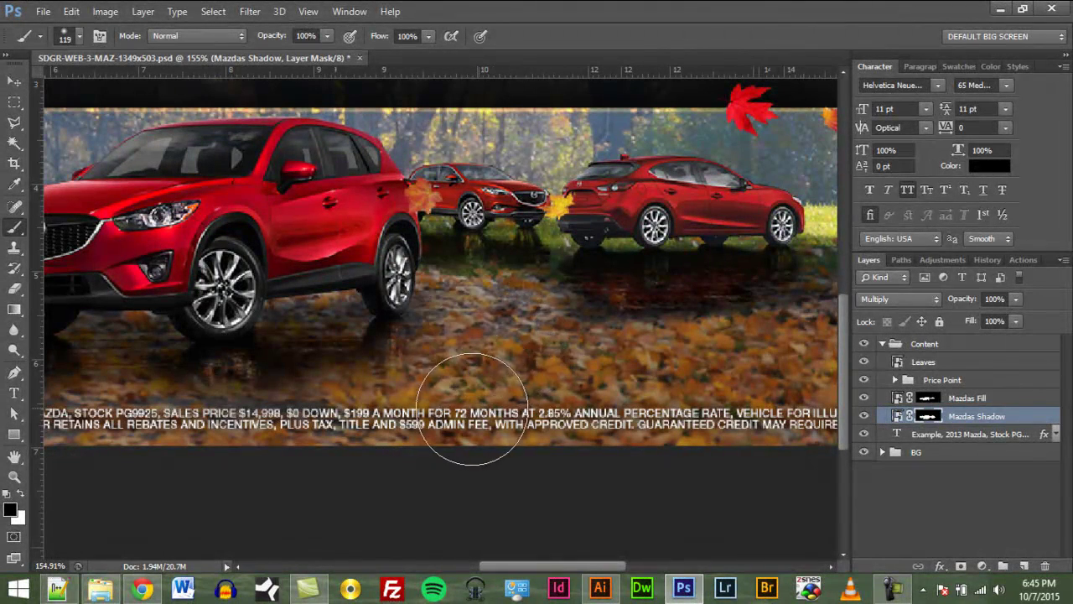
Step: Trim the shadows beneath the two rear cars by painting black on the Mazdas Shadow mask with a 49 px brush
mouse_move(558, 331)
mouse_down()
mouse_move(505, 322)
mouse_move(519, 327)
mouse_up()
drag(709, 318, 478, 357)
mouse_move(335, 332)
mouse_down()
mouse_move(403, 349)
mouse_move(564, 343)
mouse_move(603, 323)
mouse_move(525, 365)
mouse_up()
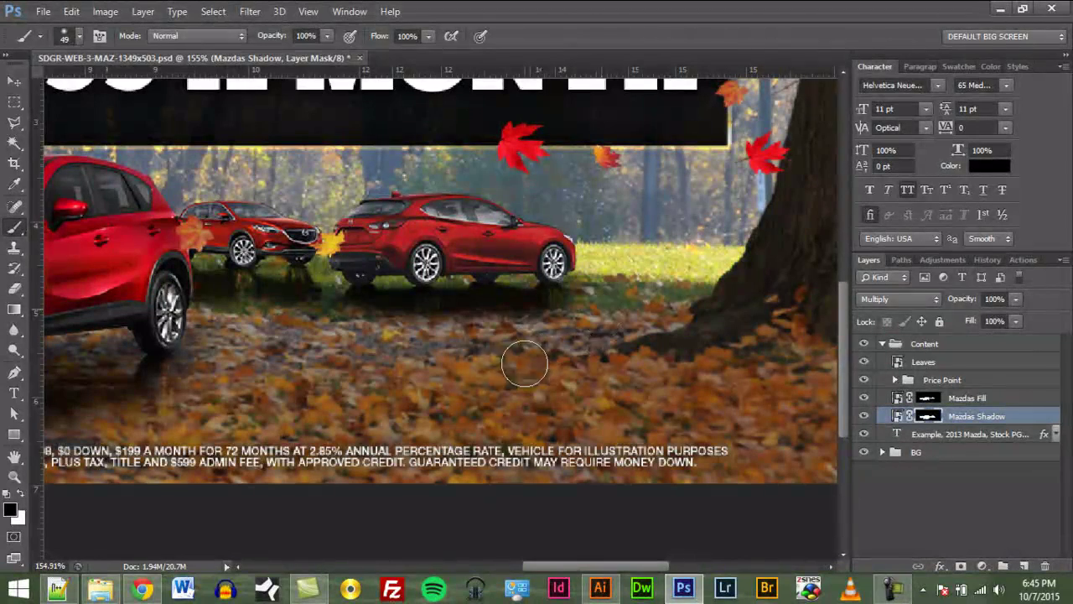
mouse_move(580, 316)
mouse_down()
mouse_move(271, 336)
mouse_move(301, 317)
mouse_move(210, 302)
mouse_move(310, 301)
mouse_move(208, 283)
mouse_up()
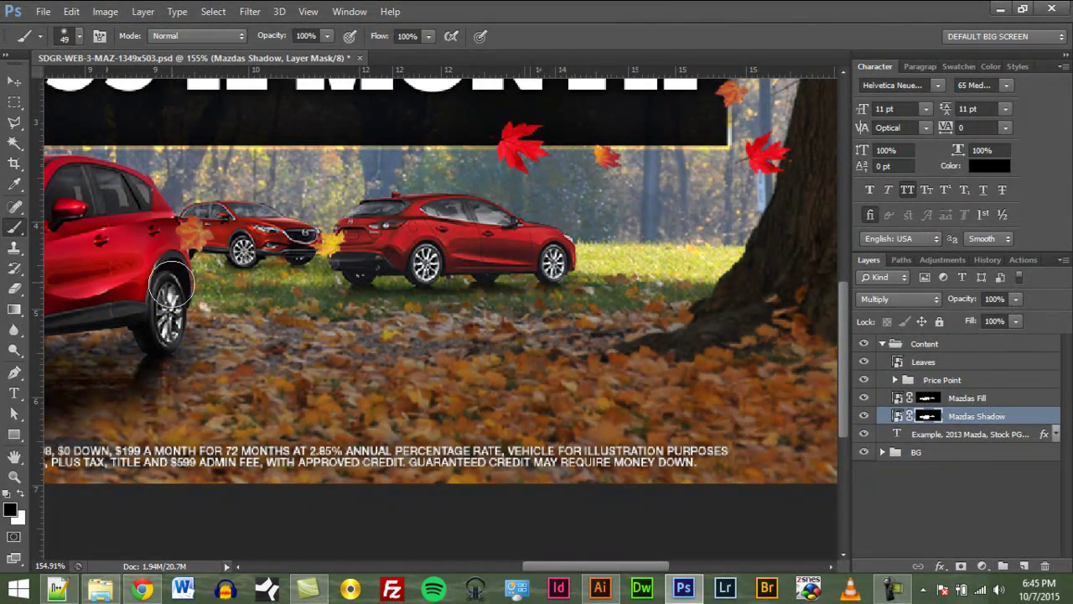
Step: Compare the car shadows across the banner with the Mazdas Shadow layer mask disabled and re-enabled
drag(332, 360, 711, 316)
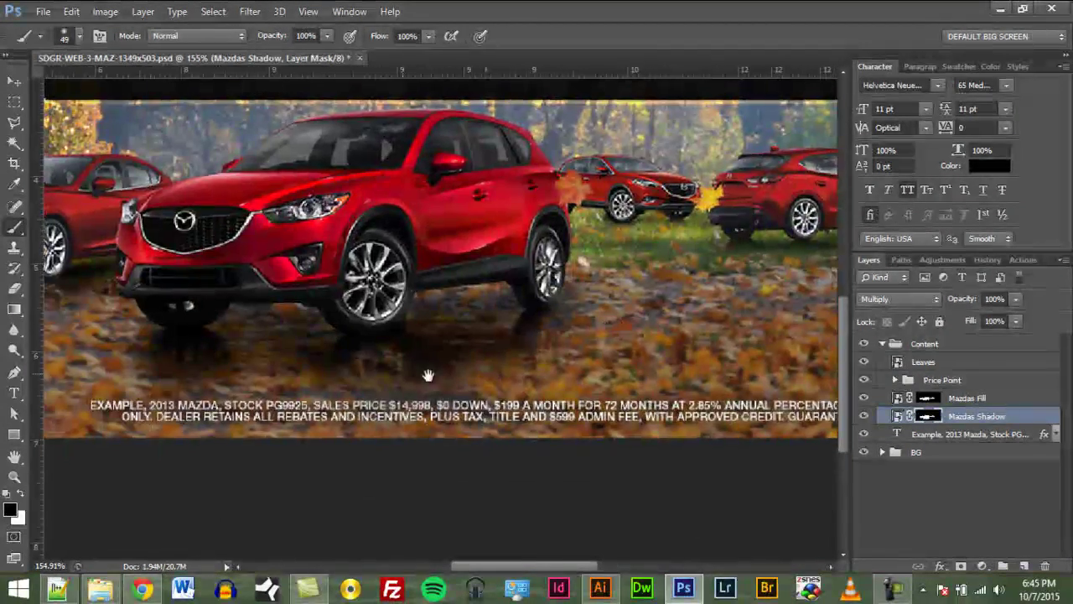
drag(408, 373, 575, 384)
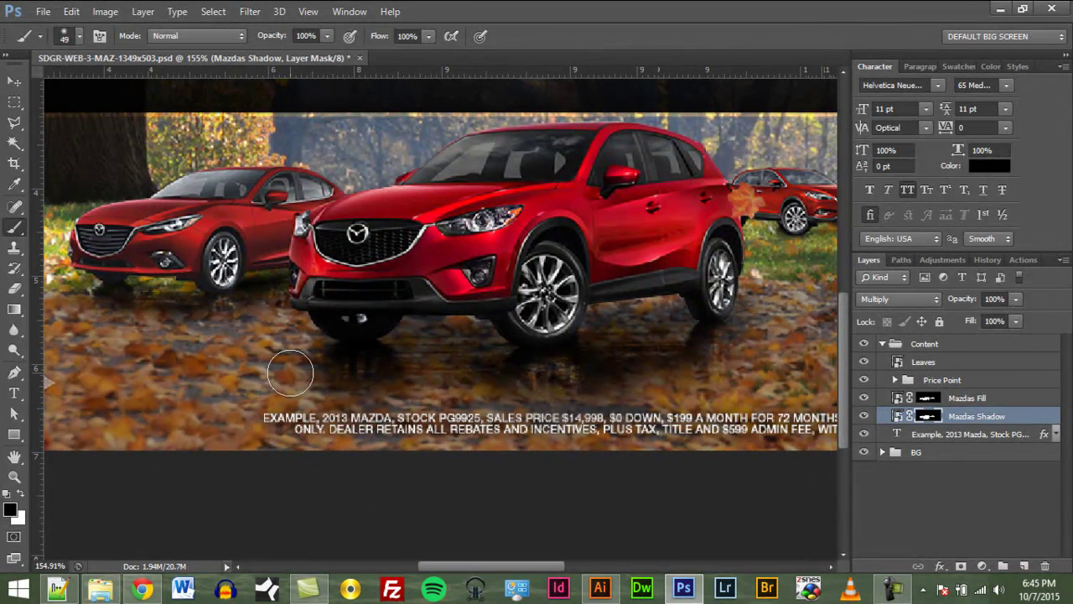
key(ctrl+0)
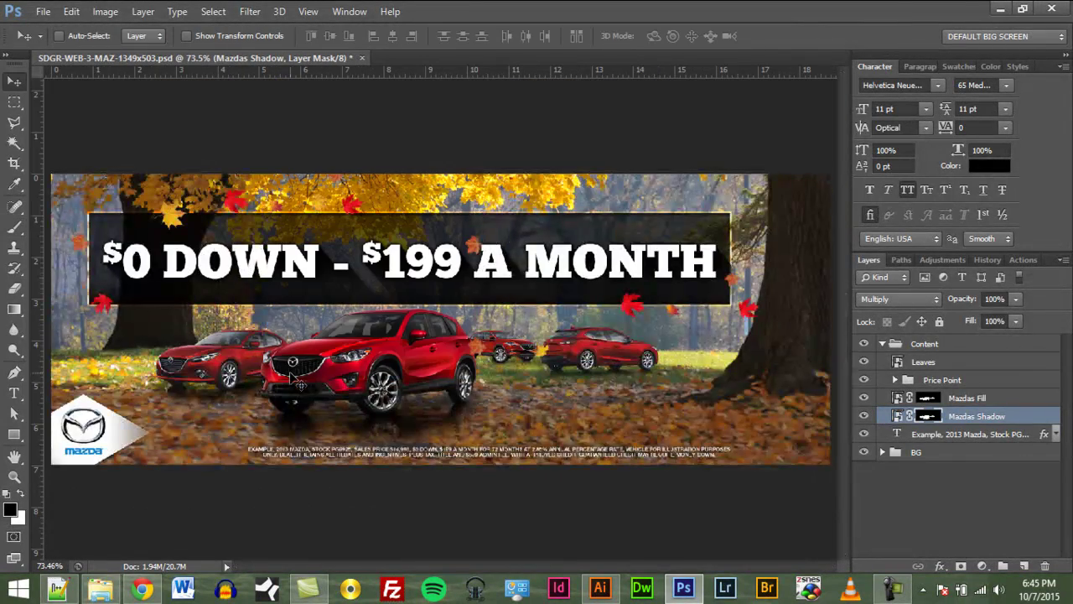
click(988, 417)
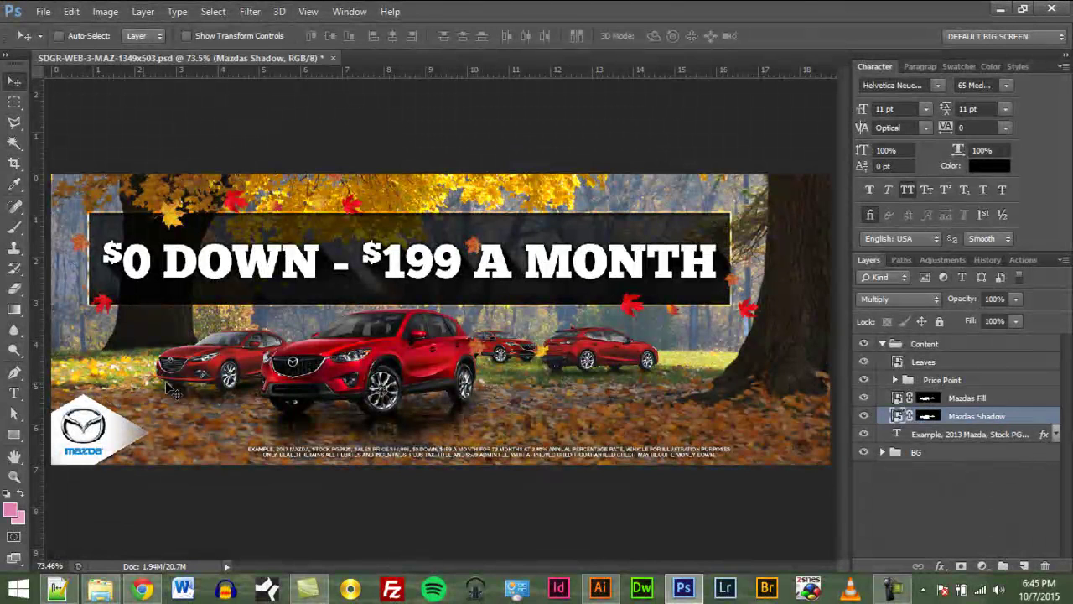
click(929, 417)
right_click(929, 417)
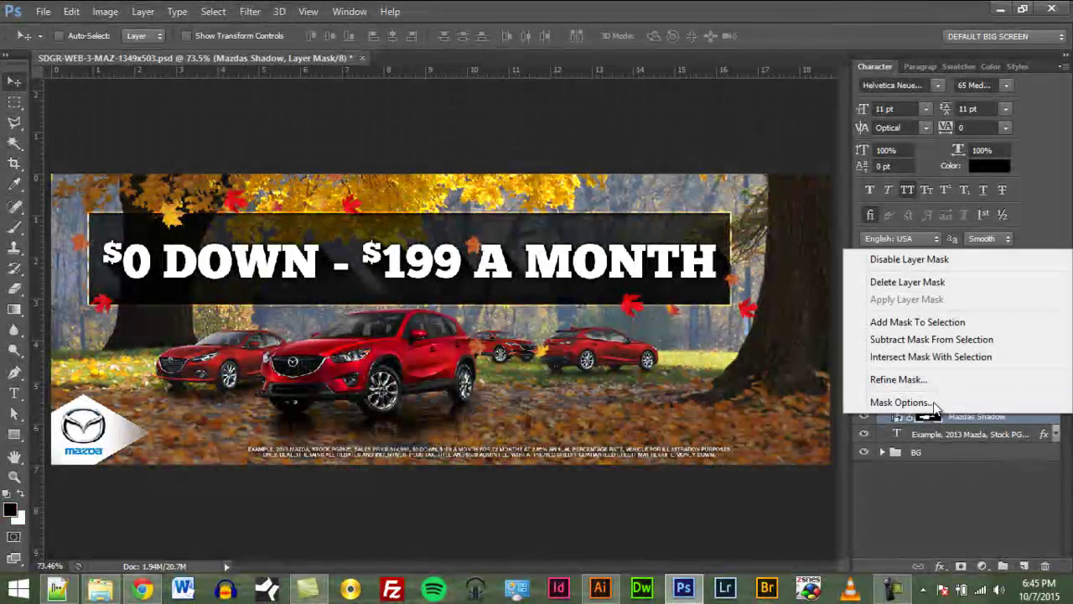
click(929, 283)
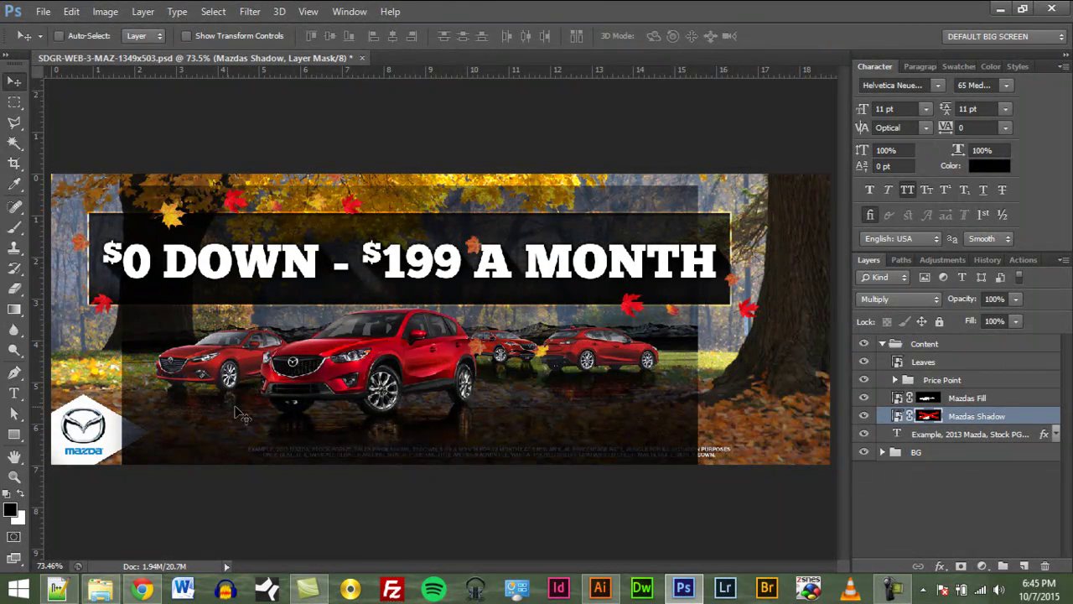
click(938, 417)
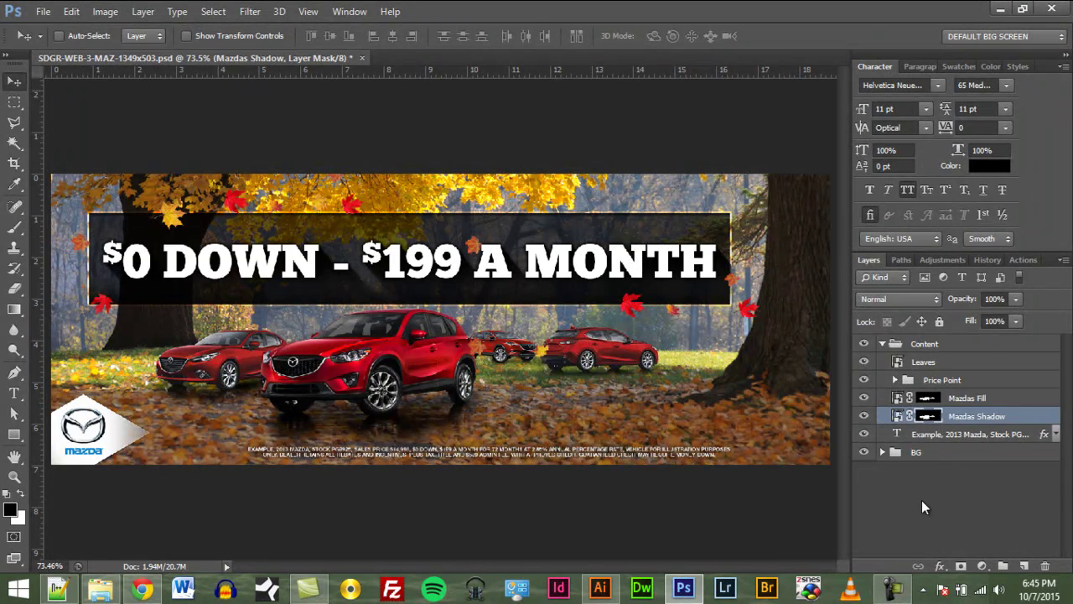
Step: Lower the opacity of the Mazdas Shadow layer to 58%
click(922, 502)
click(960, 420)
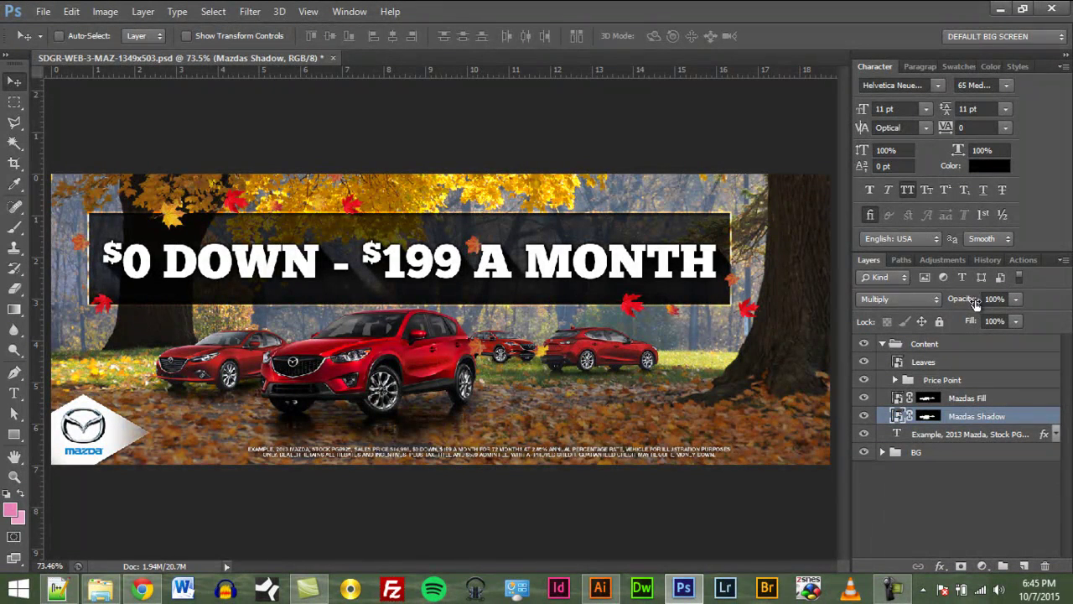
drag(960, 304, 942, 302)
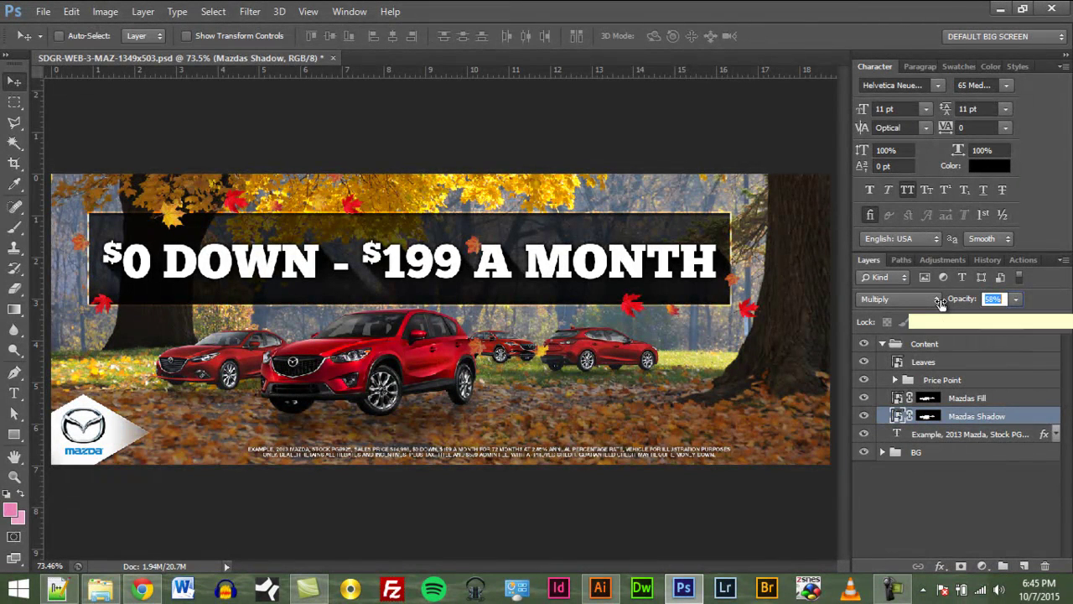
click(981, 472)
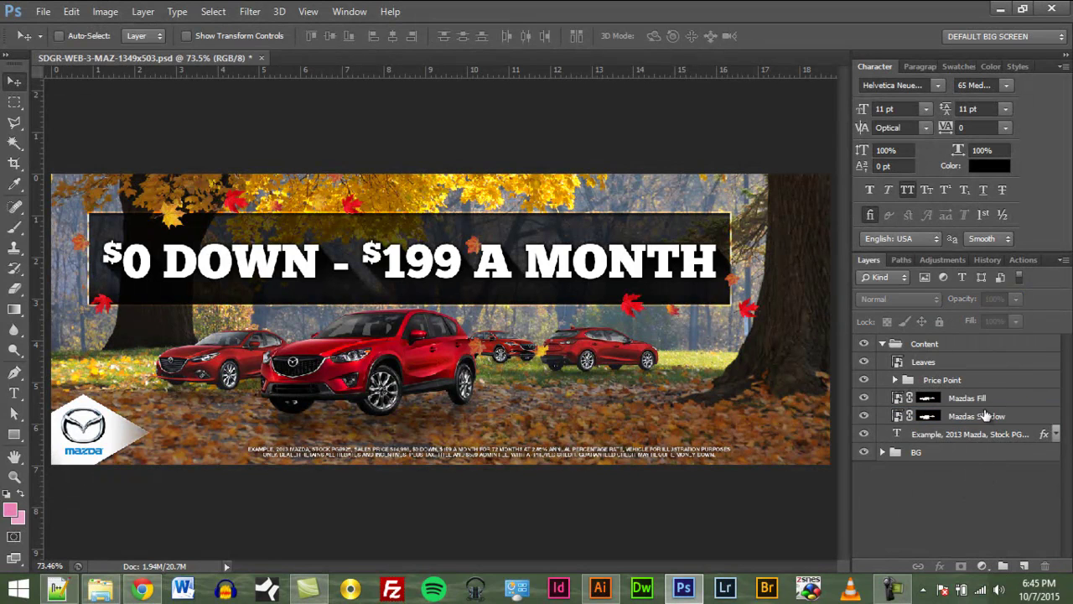
Step: Add a layer named Shadow Patch directly above Mazdas Shadow and set its blend mode to Multiply
click(985, 417)
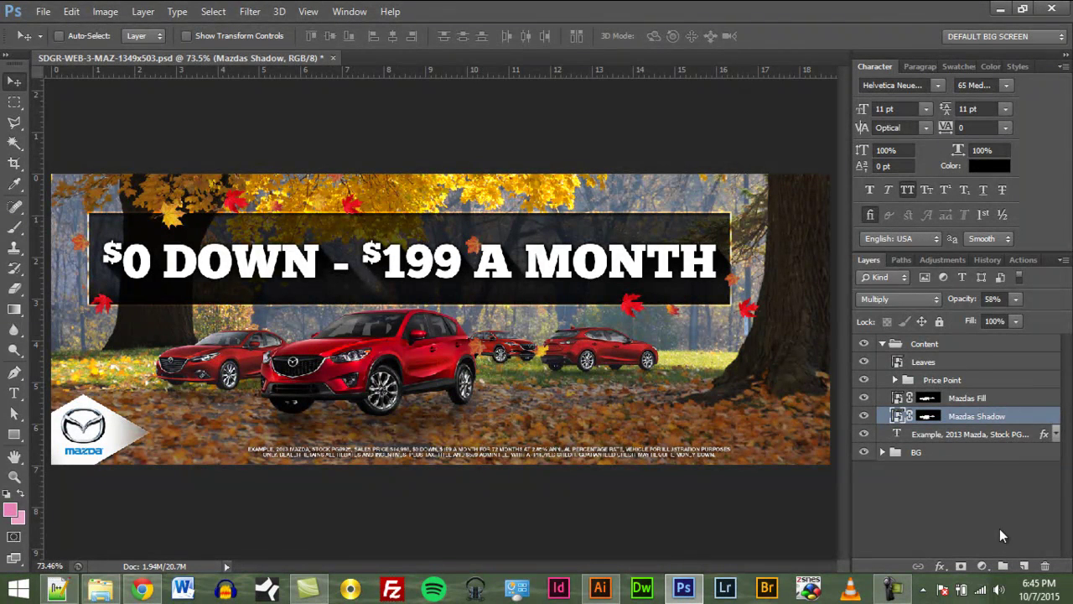
click(1023, 567)
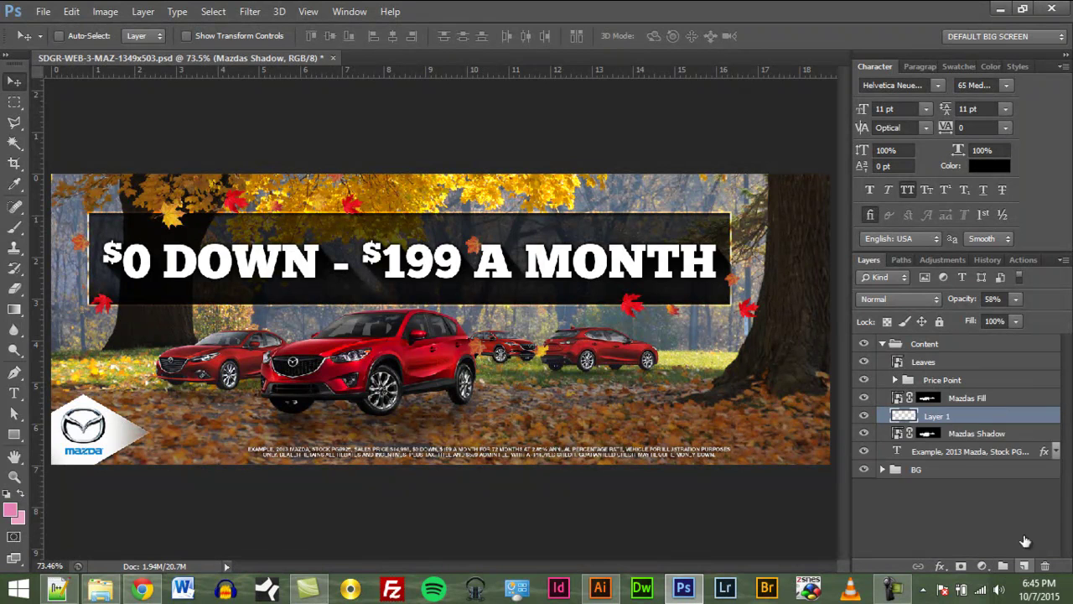
double_click(943, 417)
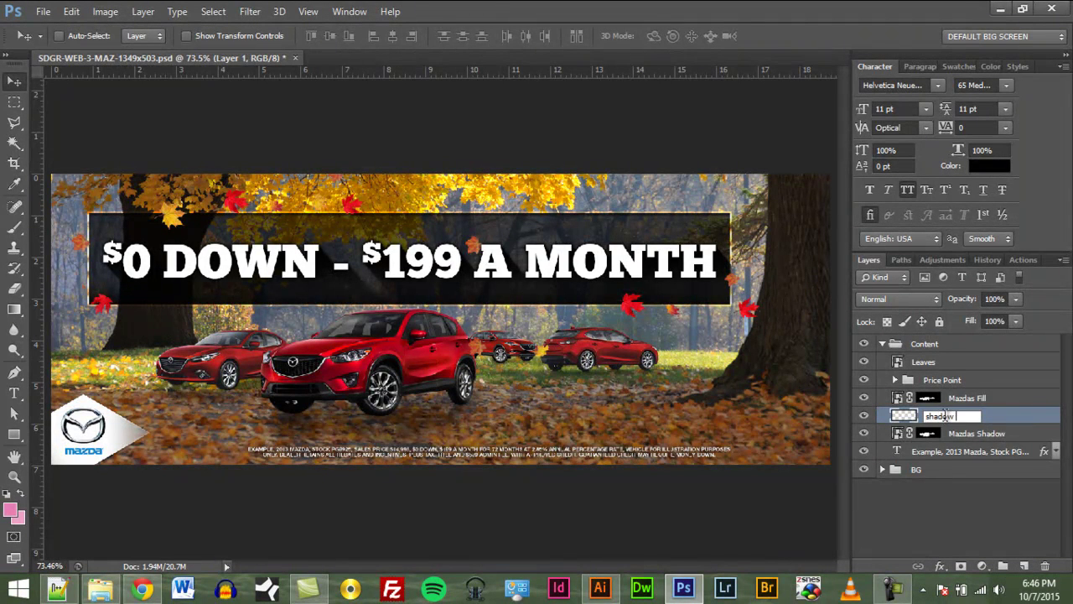
text(shadow Patch)
key(Return)
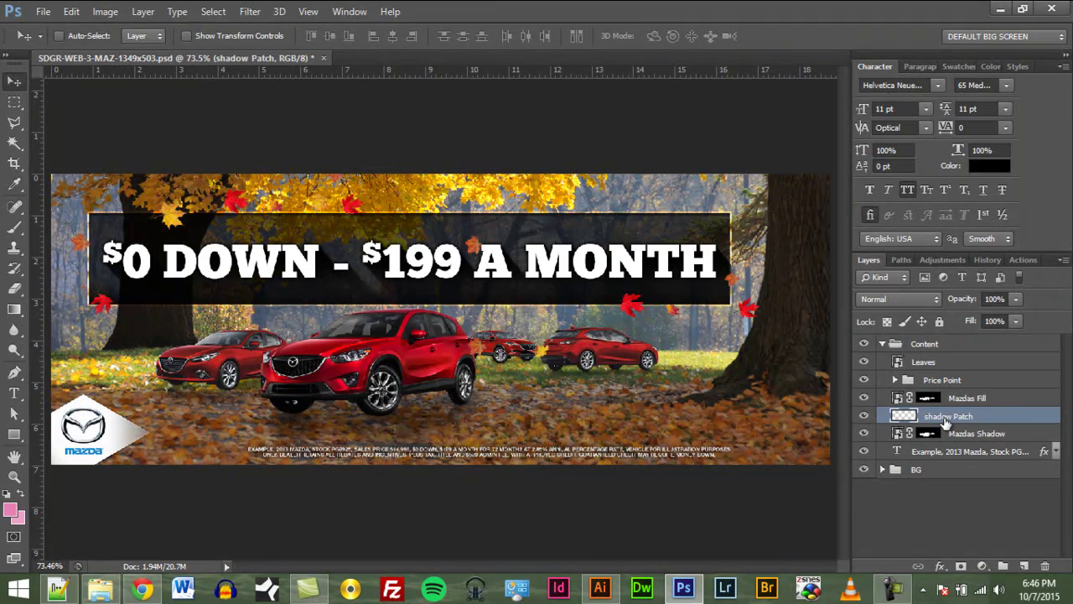
double_click(946, 419)
key(Return)
click(906, 299)
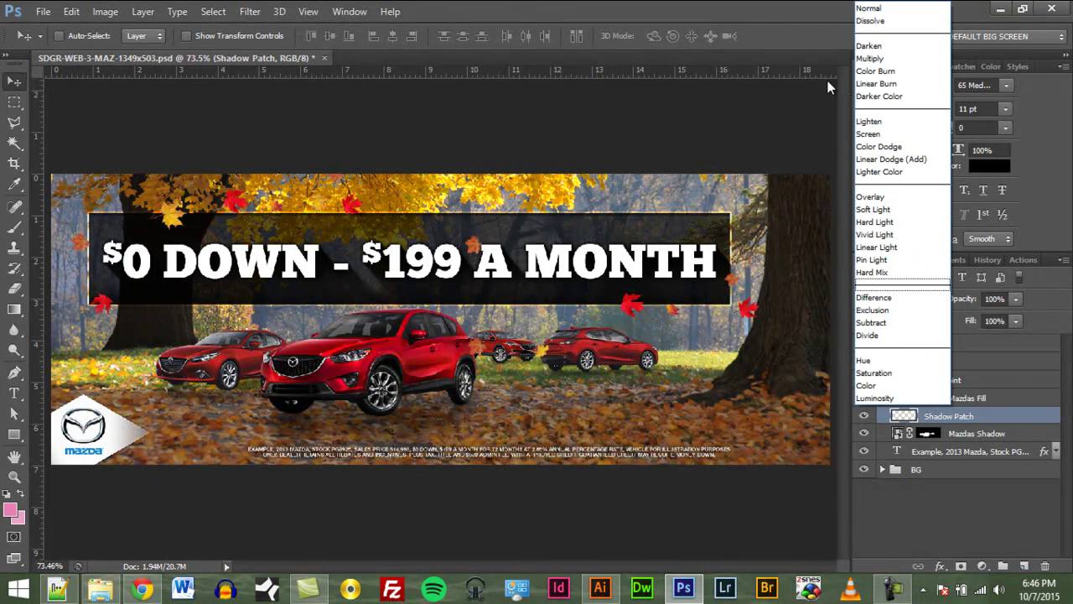
click(880, 61)
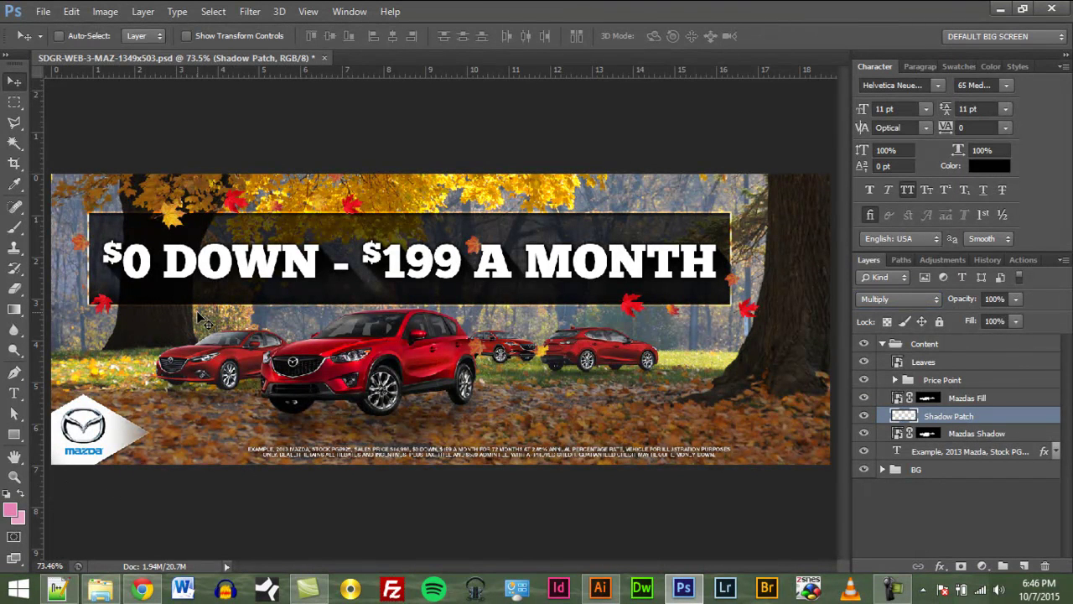
Step: Paint black contact shadows under the tires of the large front car and the leftmost car on Shadow Patch with a soft 53 px brush
key(d)
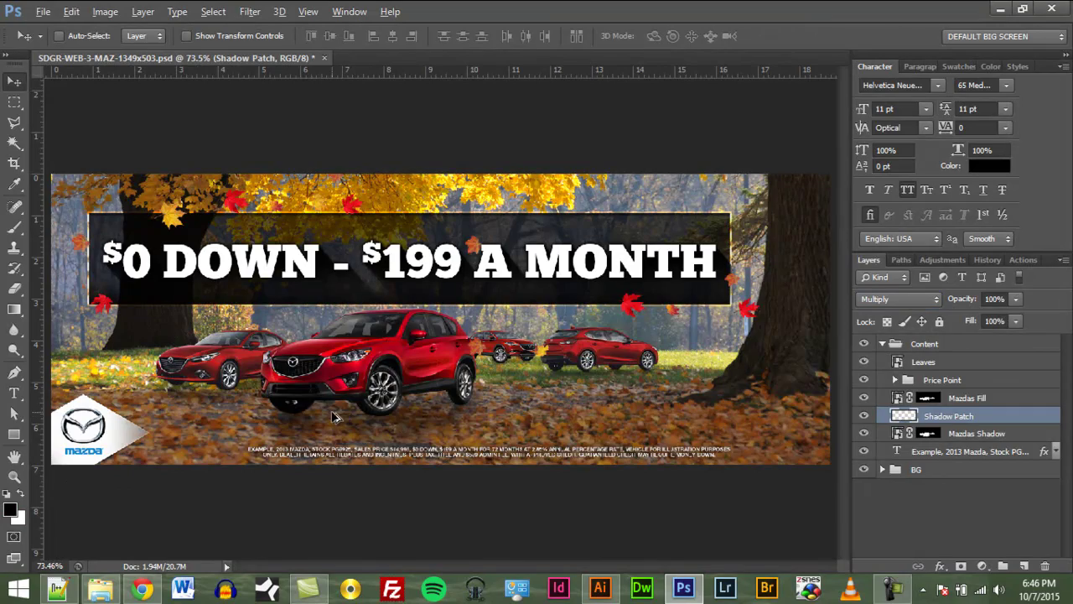
scroll(332, 415, up, 4)
drag(256, 426, 366, 413)
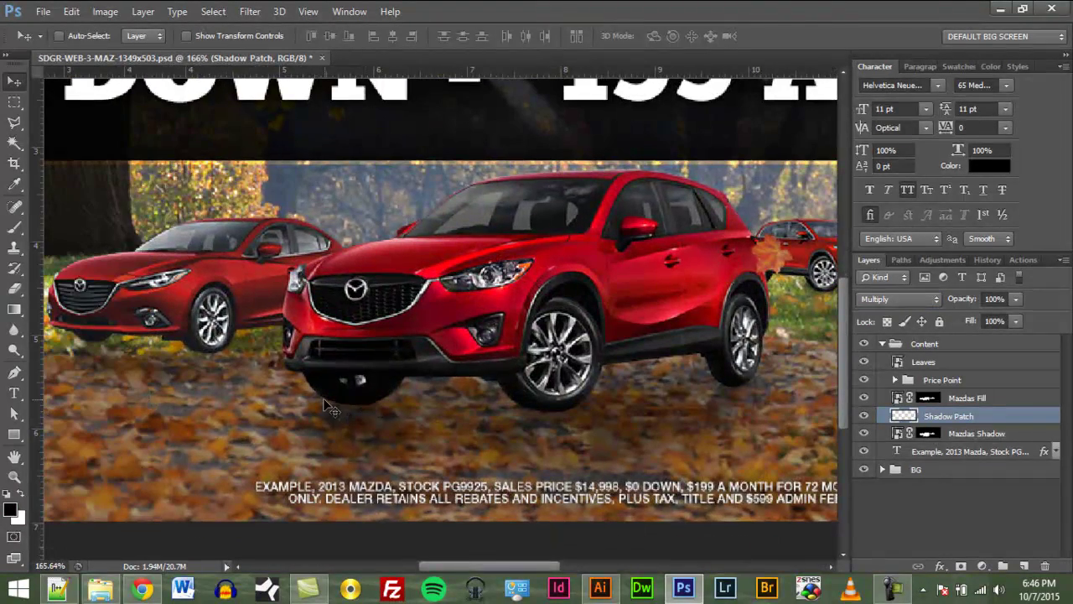
key(b)
alt+right_click(325, 399)
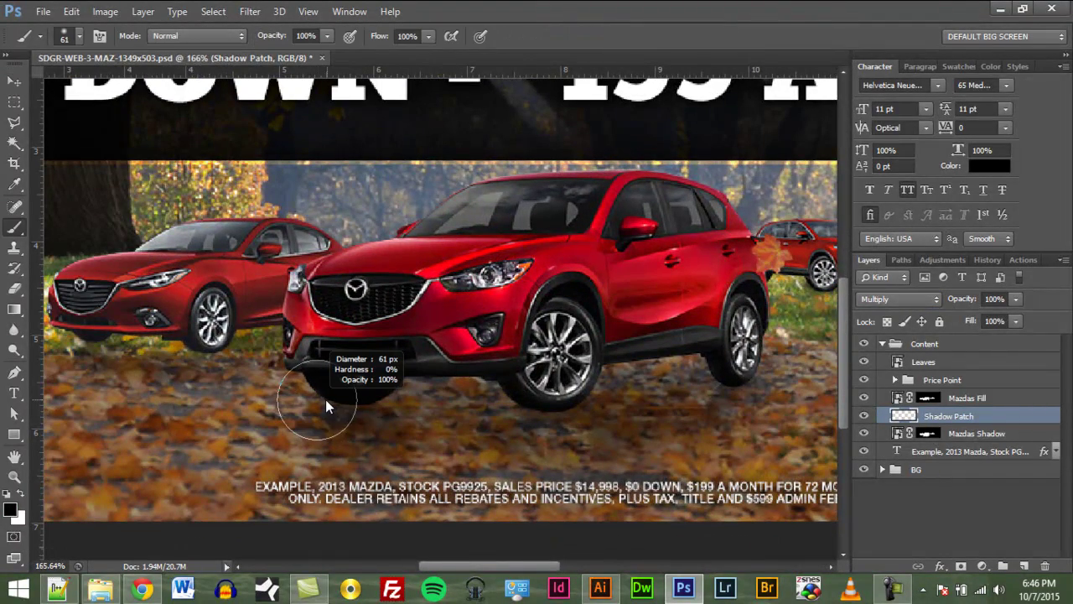
mouse_move(369, 377)
mouse_down()
mouse_move(332, 377)
mouse_move(353, 391)
mouse_move(385, 378)
mouse_move(437, 424)
mouse_move(524, 402)
mouse_move(518, 383)
mouse_move(535, 395)
mouse_move(578, 387)
mouse_move(536, 396)
mouse_up()
mouse_move(763, 379)
mouse_down()
mouse_move(750, 364)
mouse_move(716, 378)
mouse_up()
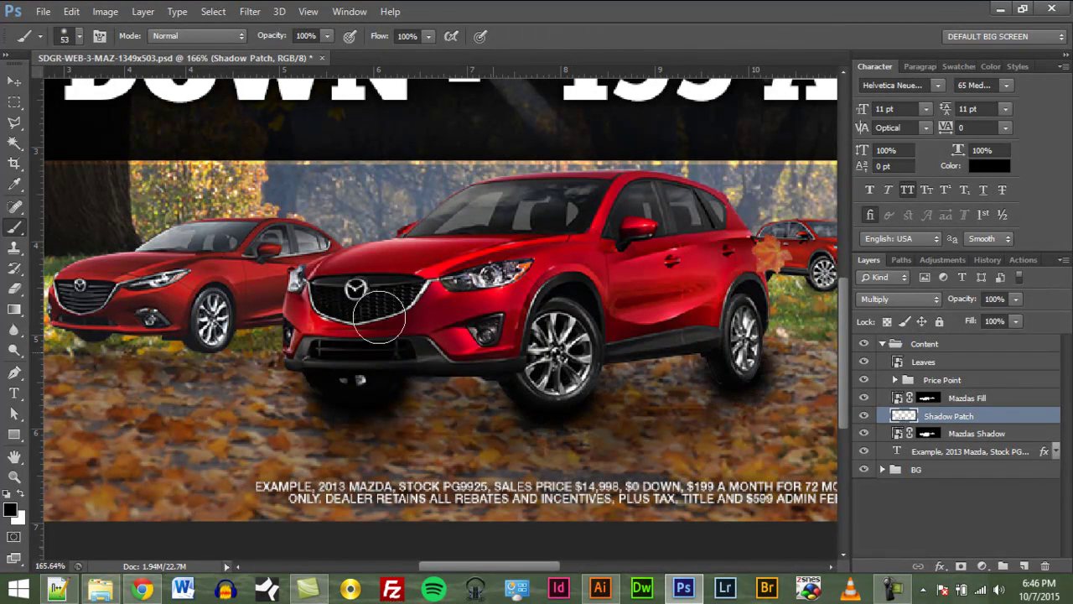
mouse_move(127, 327)
mouse_down()
mouse_move(217, 345)
mouse_move(82, 326)
mouse_move(99, 327)
mouse_up()
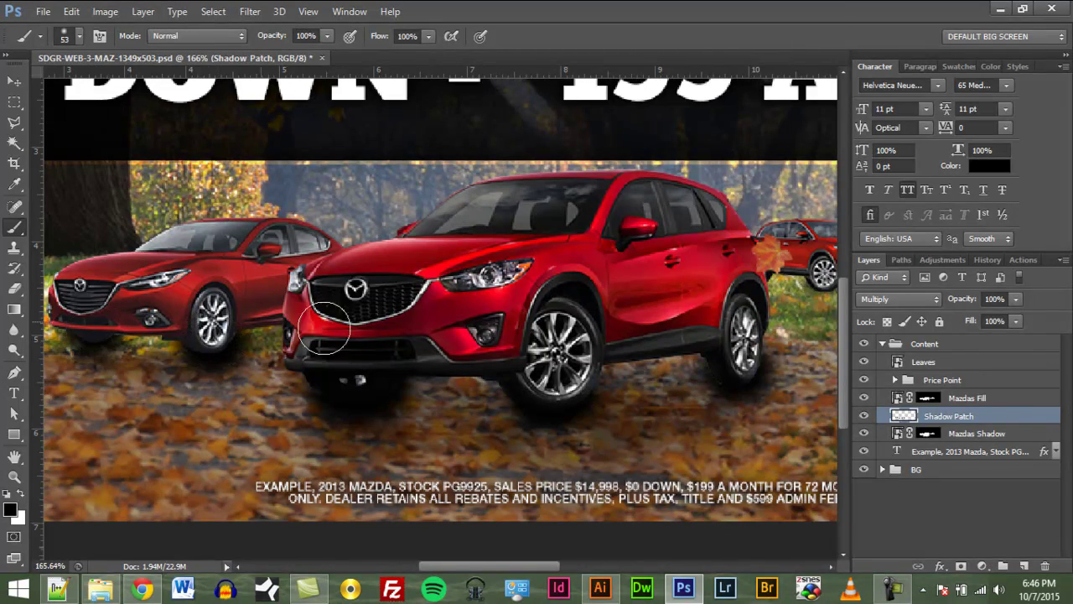
Step: Paint black contact shadows beneath the two rear cars on the Shadow Patch layer with the 53 px brush
mouse_move(793, 359)
mouse_down()
mouse_move(432, 437)
mouse_move(327, 435)
mouse_up()
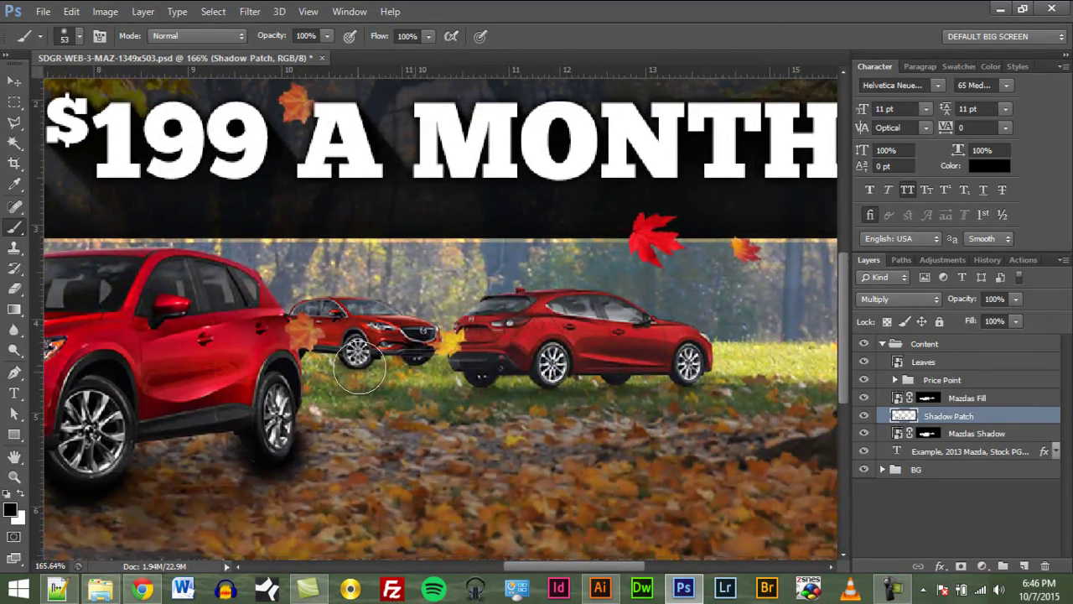
mouse_move(357, 355)
mouse_down()
mouse_move(296, 353)
mouse_move(388, 372)
mouse_move(410, 359)
mouse_move(375, 362)
mouse_up()
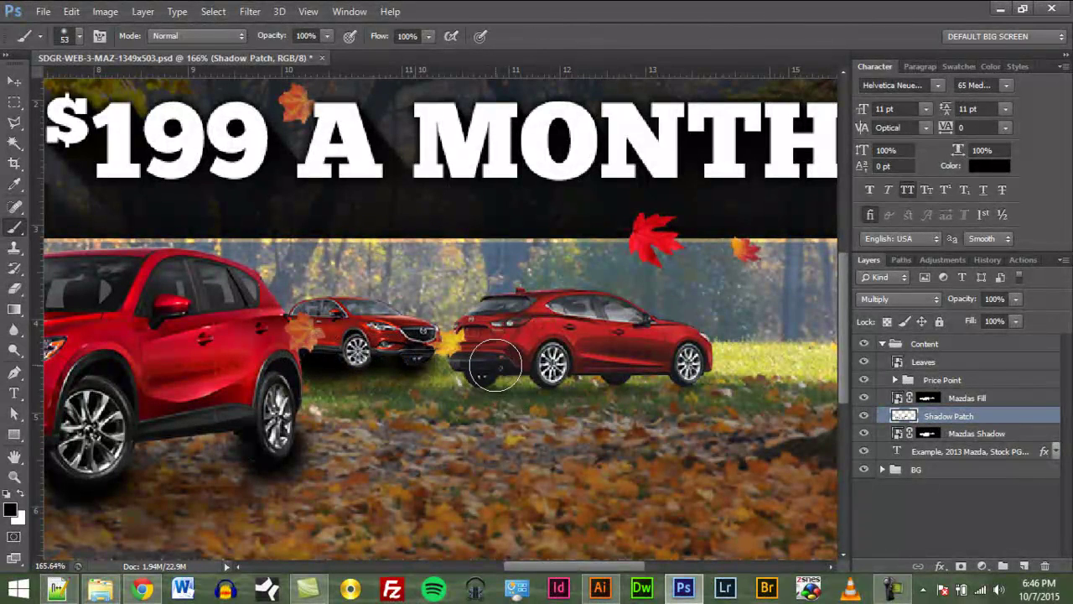
mouse_move(496, 367)
mouse_down()
mouse_move(621, 369)
mouse_move(480, 365)
mouse_move(691, 365)
mouse_up()
key(v)
Step: Add a layer mask to Shadow Patch and trim the shadow below the leftmost car by painting black with a 46 px brush
mouse_move(350, 402)
mouse_down()
mouse_move(405, 402)
mouse_move(529, 448)
mouse_up()
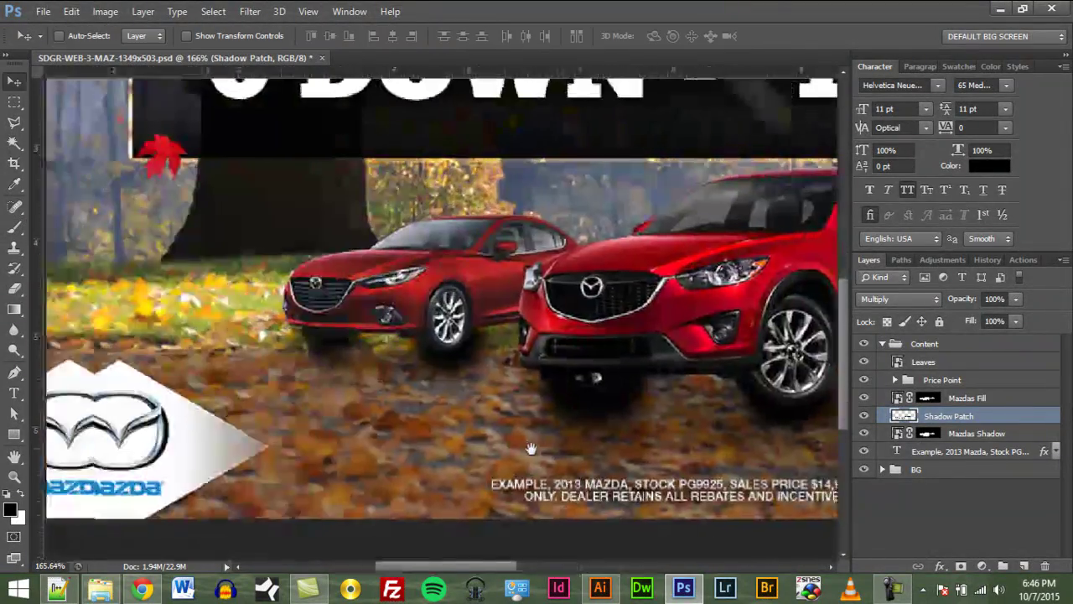
mouse_move(365, 384)
mouse_down()
mouse_move(384, 419)
mouse_move(327, 409)
mouse_up()
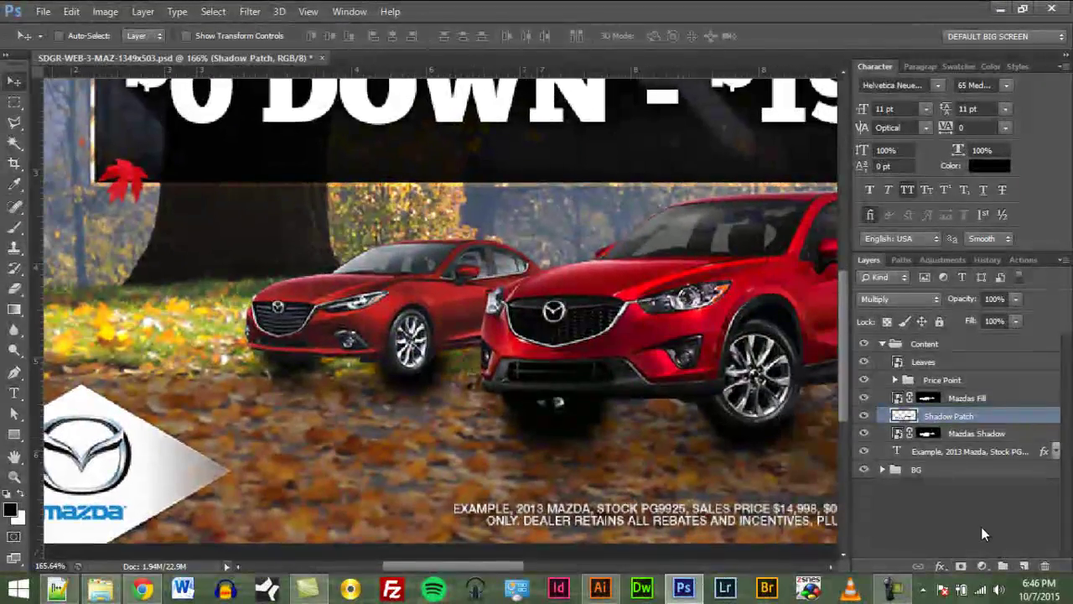
click(961, 568)
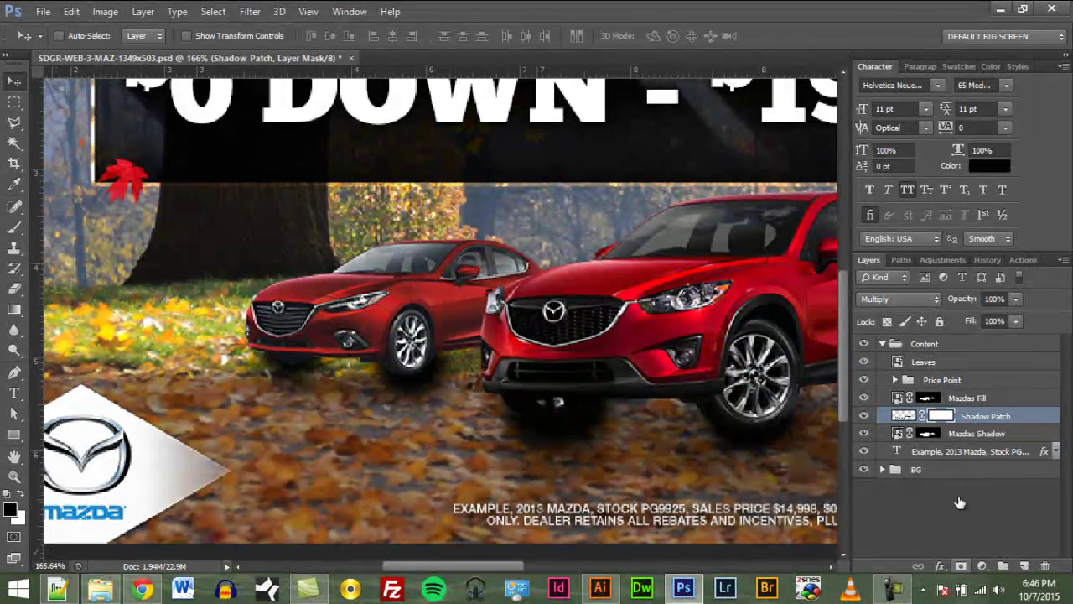
key(b)
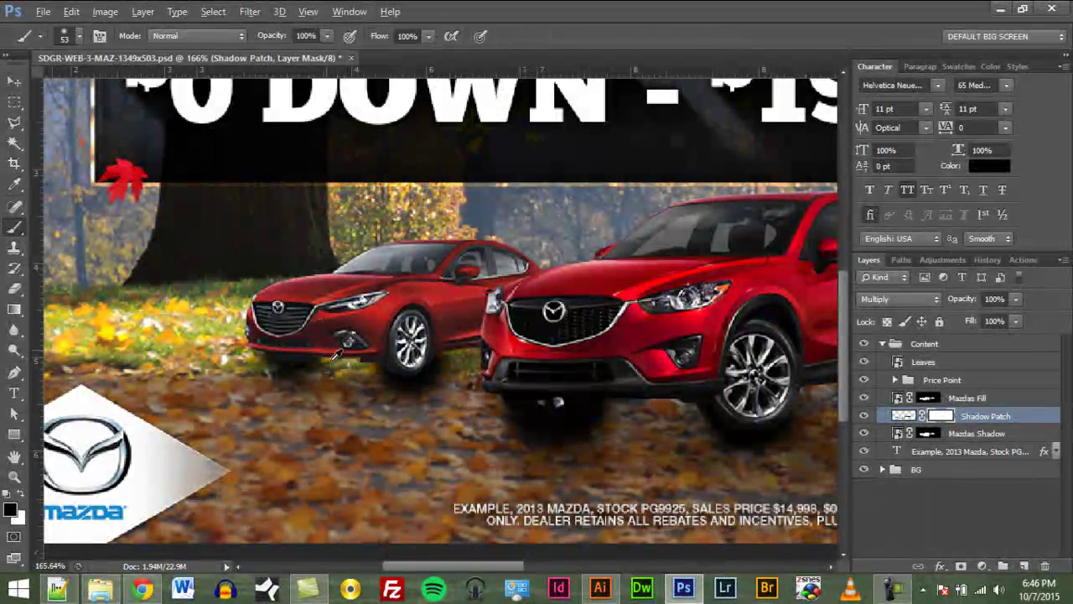
mouse_move(277, 394)
mouse_down()
mouse_move(235, 393)
mouse_move(263, 399)
mouse_move(259, 454)
mouse_move(253, 293)
mouse_up()
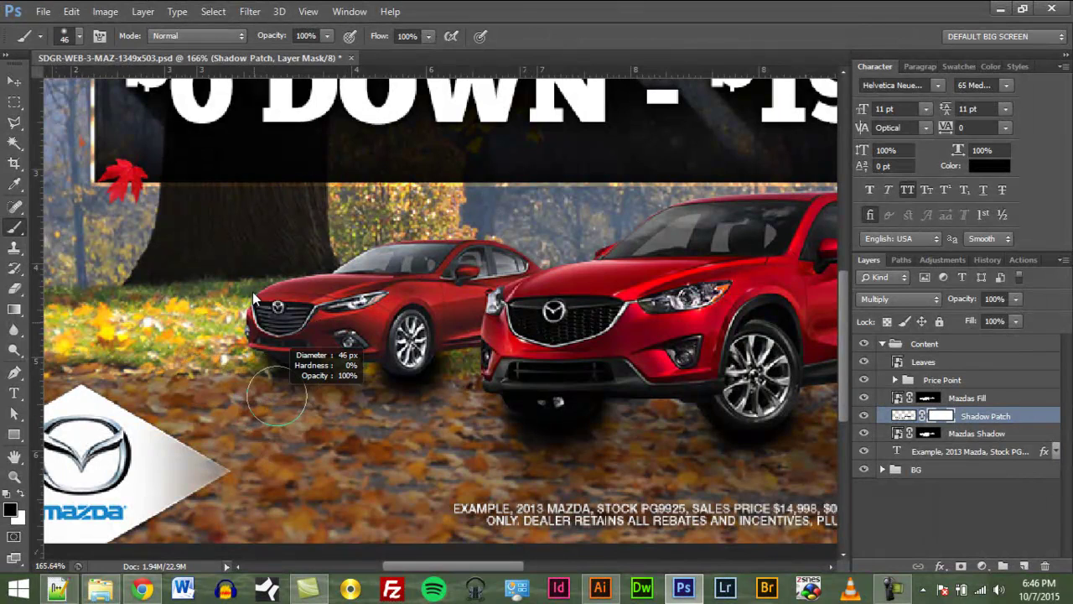
drag(268, 390, 231, 359)
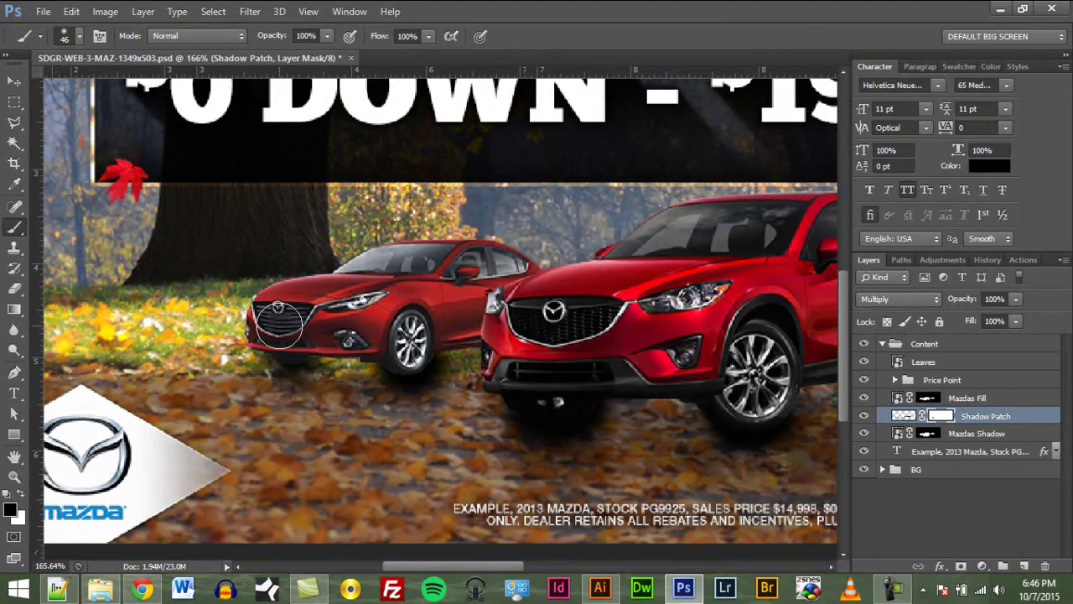
Step: Lower the opacity of the Shadow Patch layer to 84%
scroll(453, 382, down, 6)
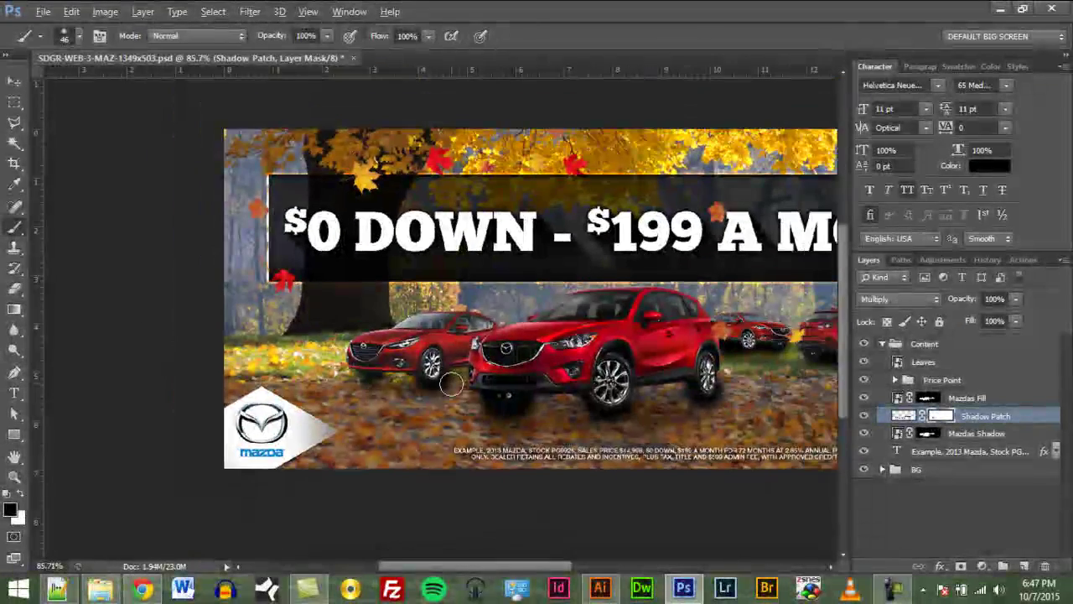
drag(574, 303, 465, 365)
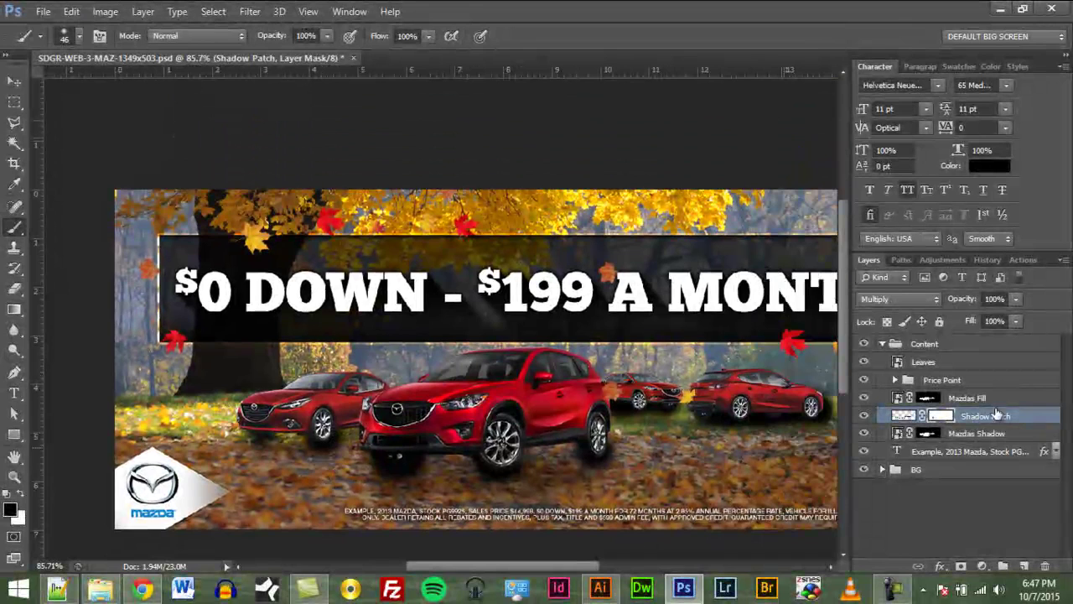
mouse_move(950, 302)
mouse_down()
mouse_move(934, 302)
mouse_move(954, 303)
mouse_up()
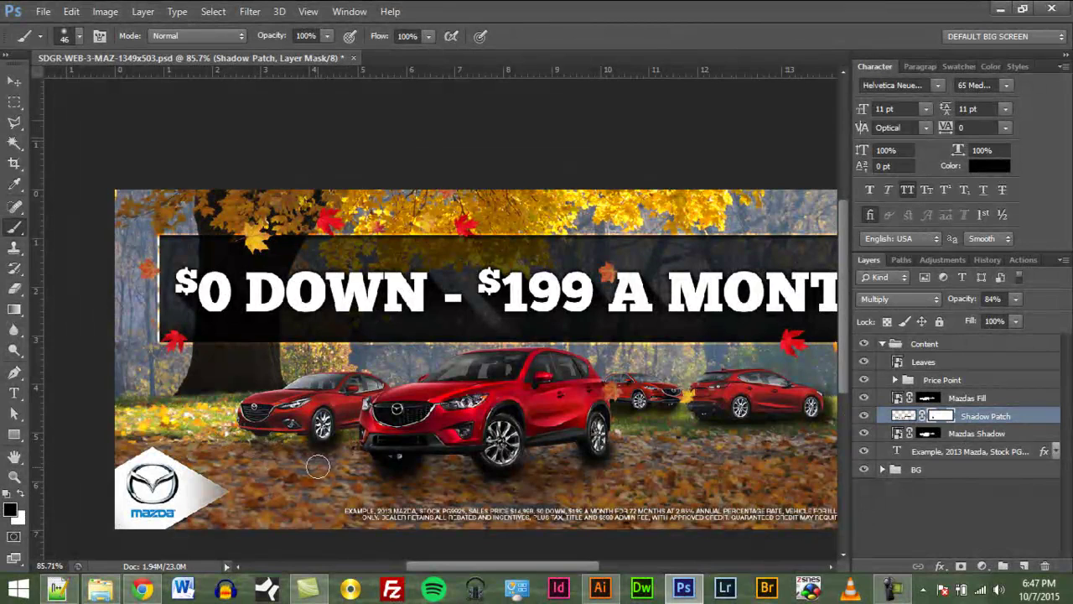
Step: Soften the shadow edges around the large front car by painting black on the Shadow Patch mask with 46 px and 65 px brushes
drag(358, 447, 354, 444)
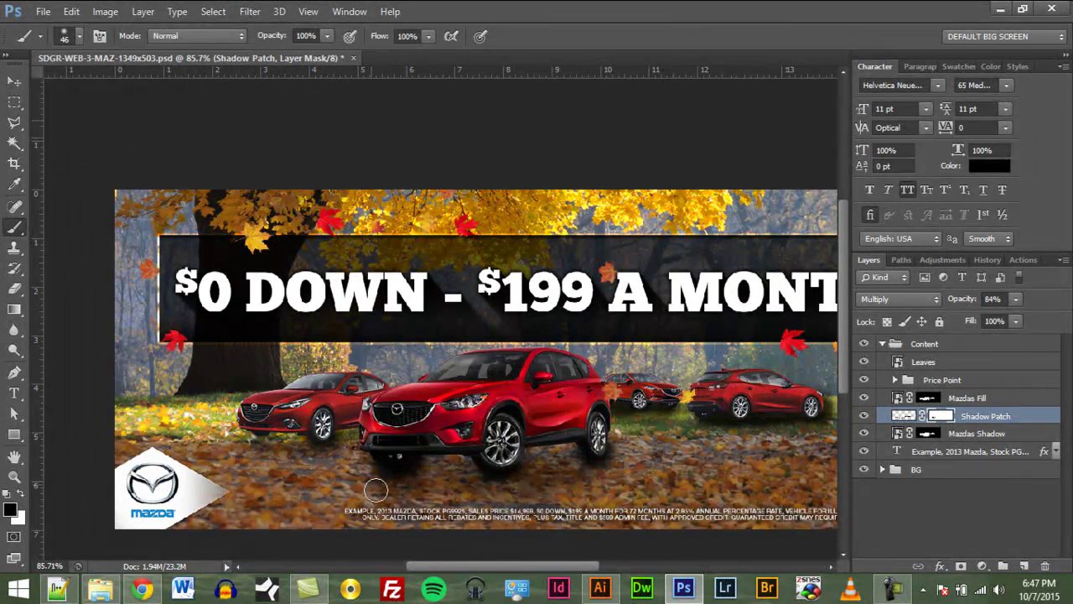
drag(340, 489, 349, 487)
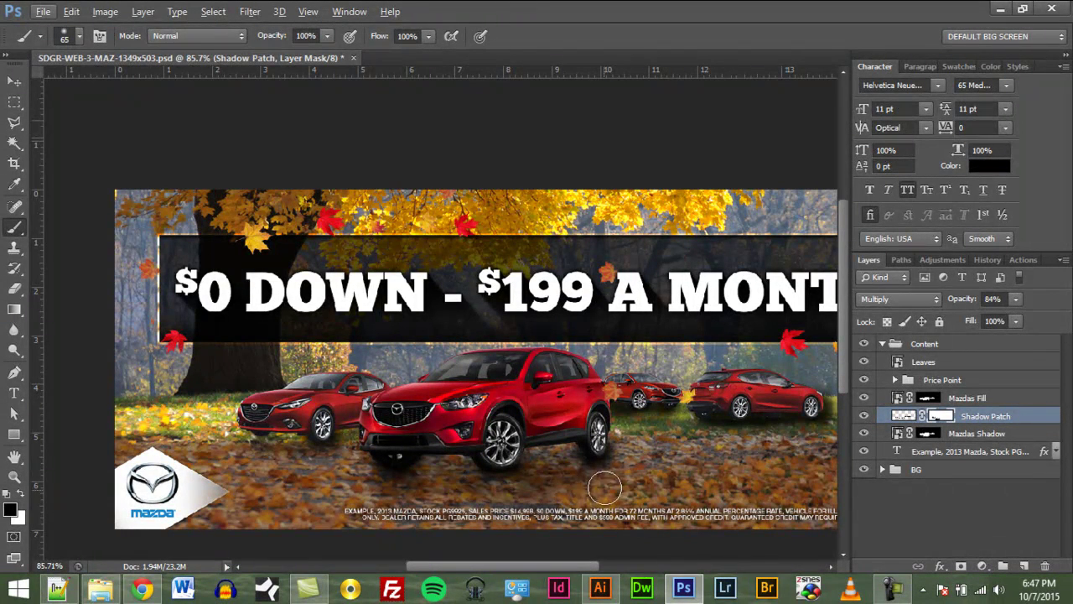
drag(628, 458, 621, 449)
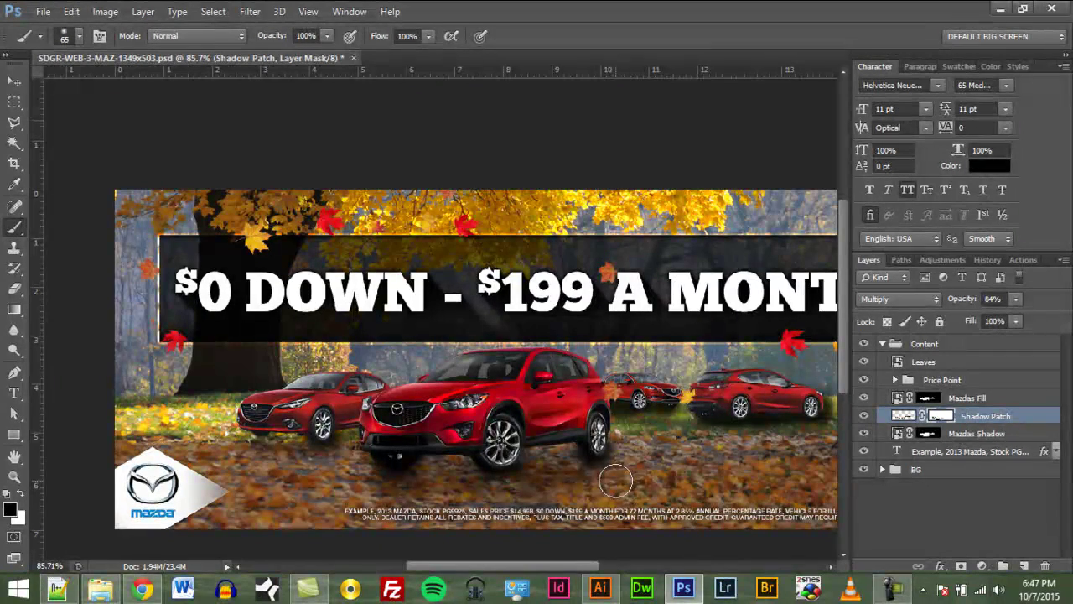
Step: Examine the softened ground shadows beneath all the cars across the banner at different zoom levels
scroll(578, 456, right, 5)
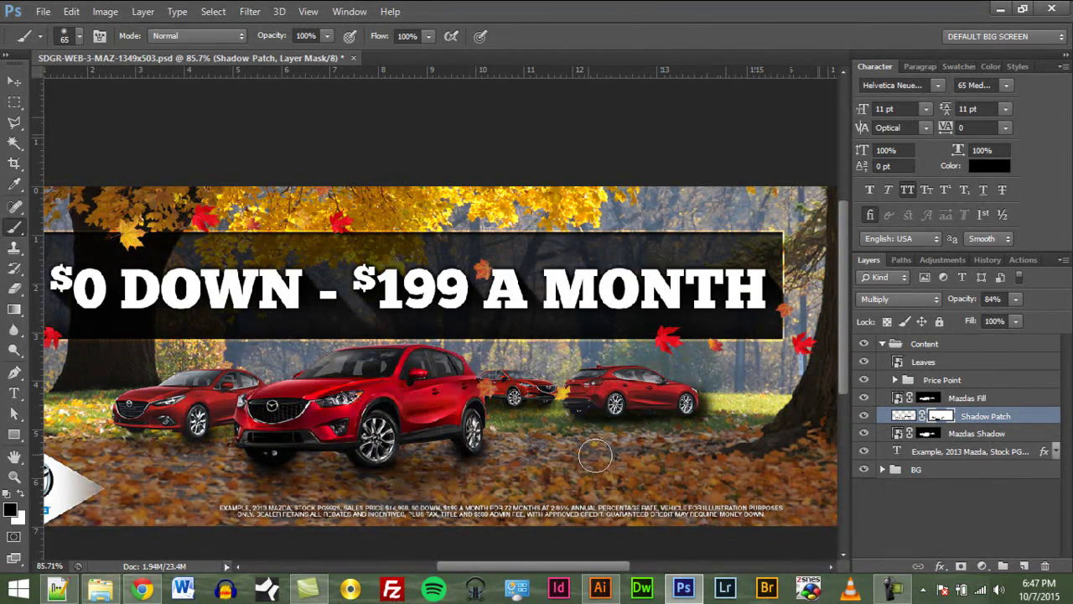
key(ctrl+plus)
drag(682, 477, 576, 465)
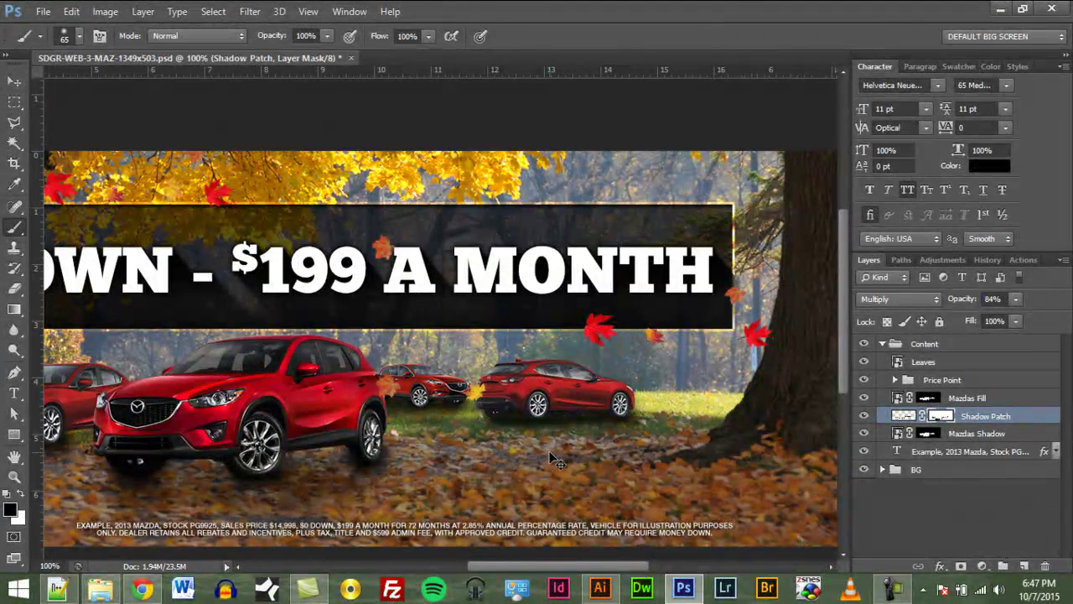
scroll(553, 460, down, 2)
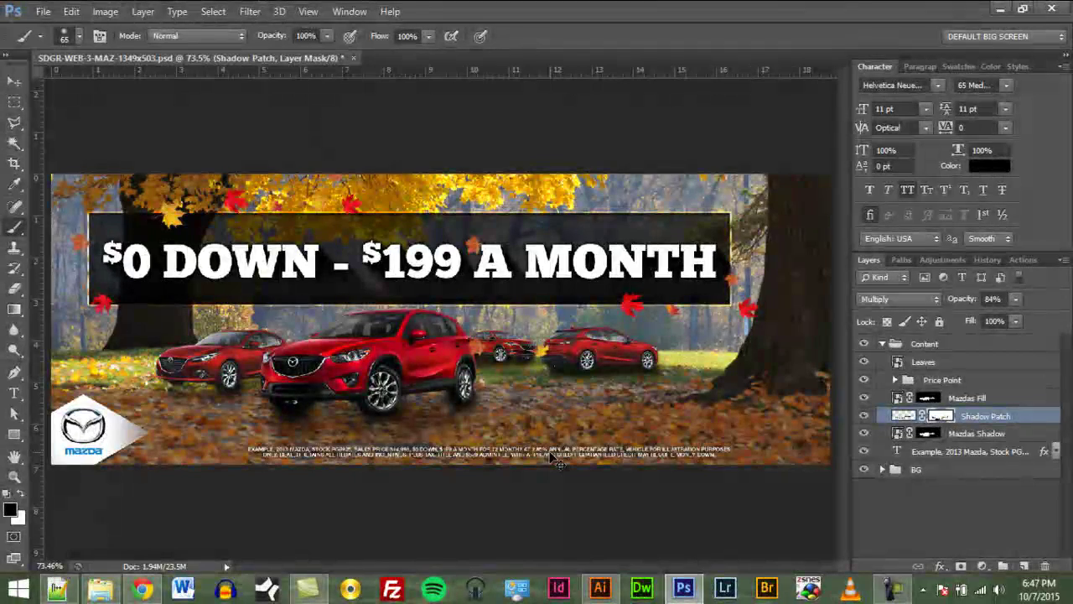
scroll(560, 463, up, 2)
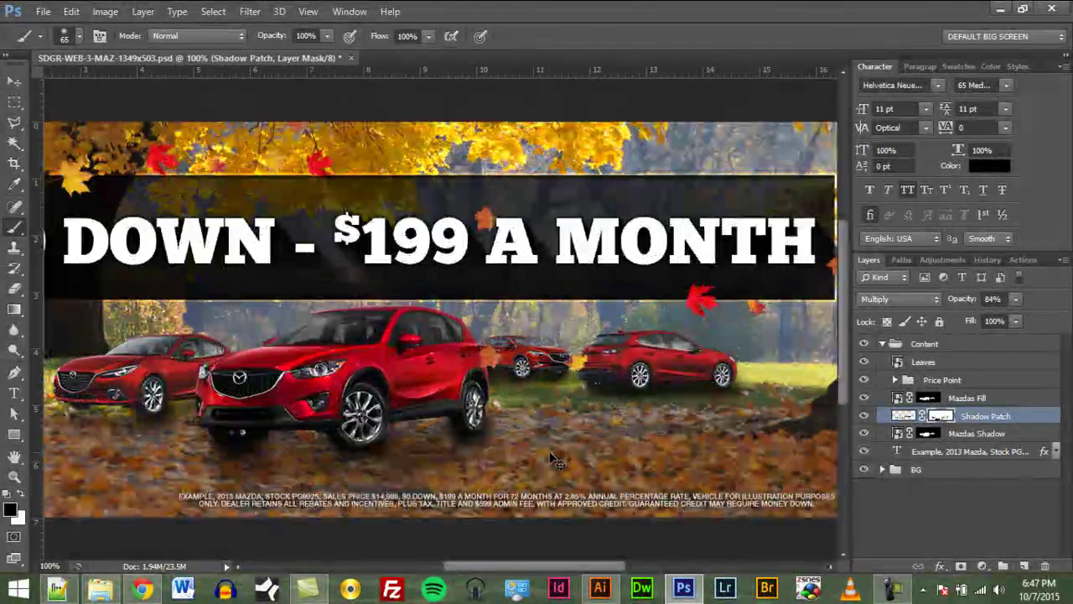
drag(646, 382, 539, 366)
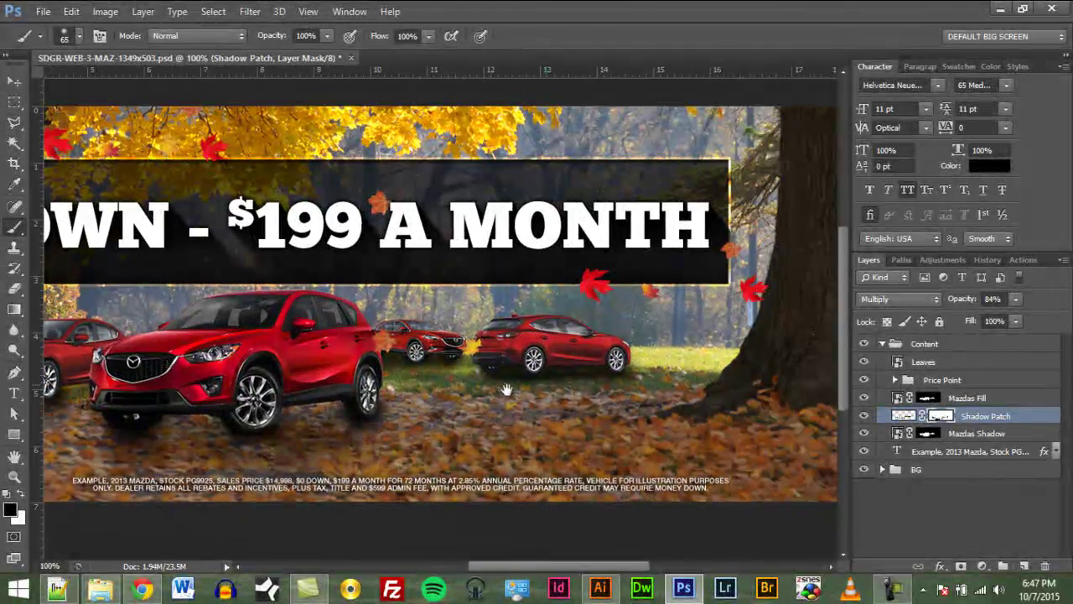
drag(483, 392, 561, 398)
drag(407, 399, 491, 406)
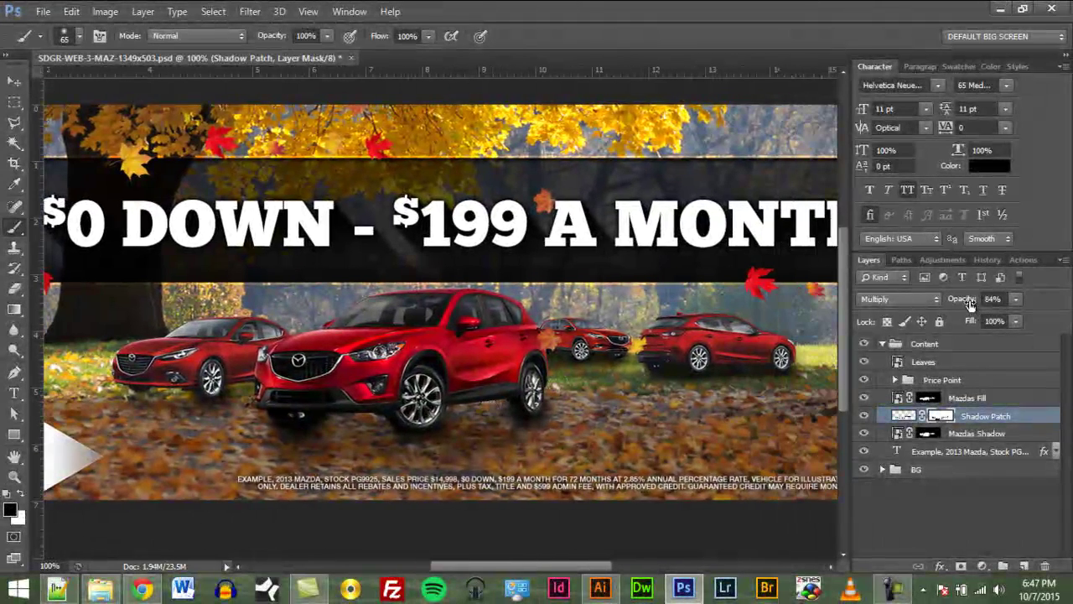
Step: Slightly lower the Shadow Patch layer's opacity and compare the cars' shadows with the layer hidden and shown
drag(970, 304, 965, 304)
click(867, 417)
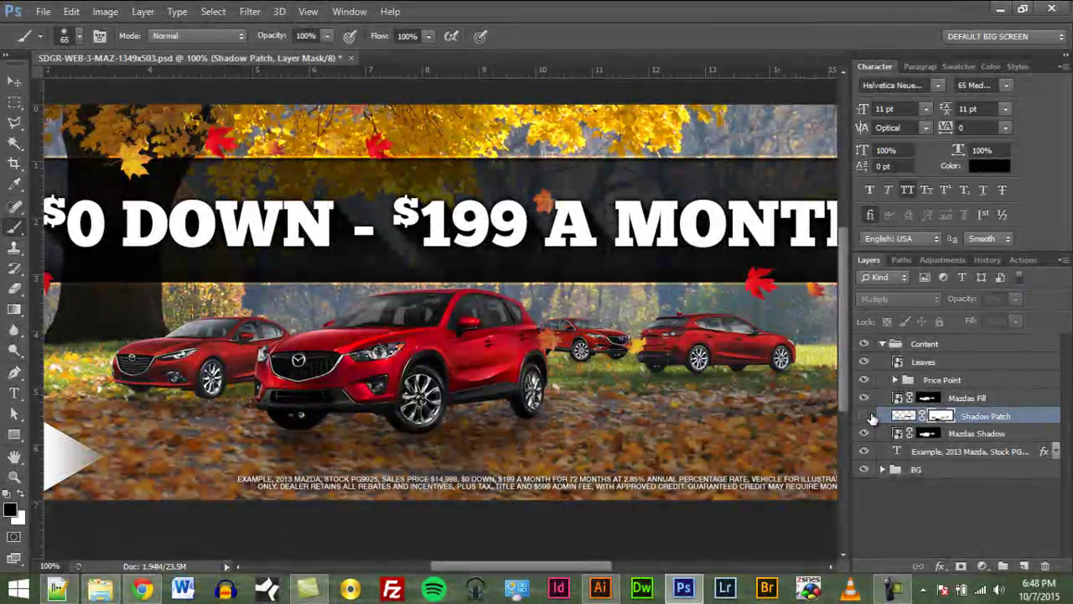
click(867, 417)
click(868, 416)
click(867, 415)
click(939, 485)
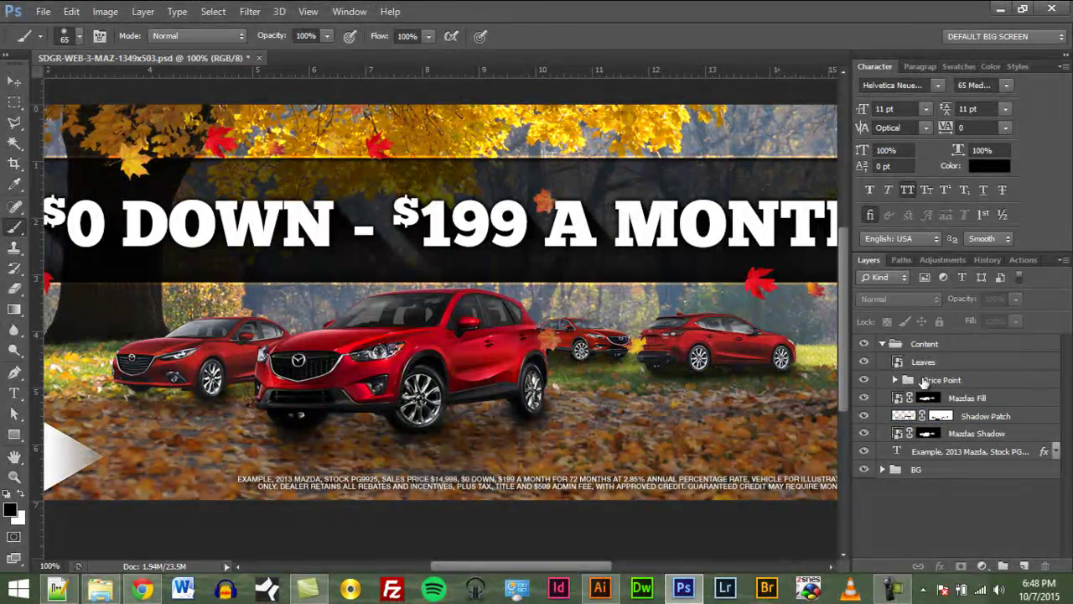
Step: Group the Mazdas Fill, Shadow Patch and Mazdas Shadow layers and name the group Mazdas
click(981, 399)
shift+click(990, 436)
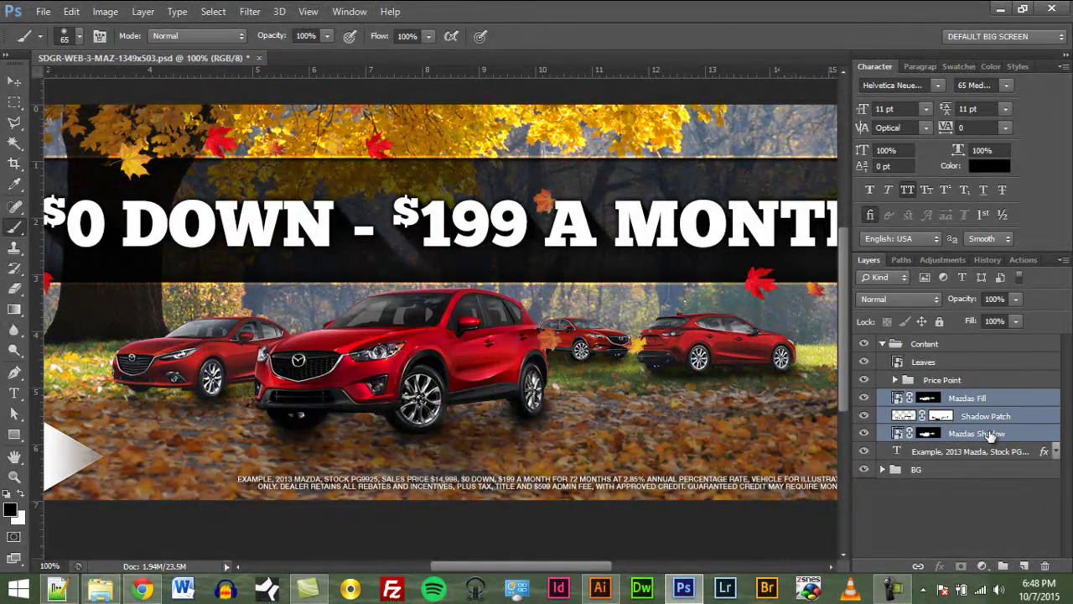
key(ctrl+g)
double_click(940, 397)
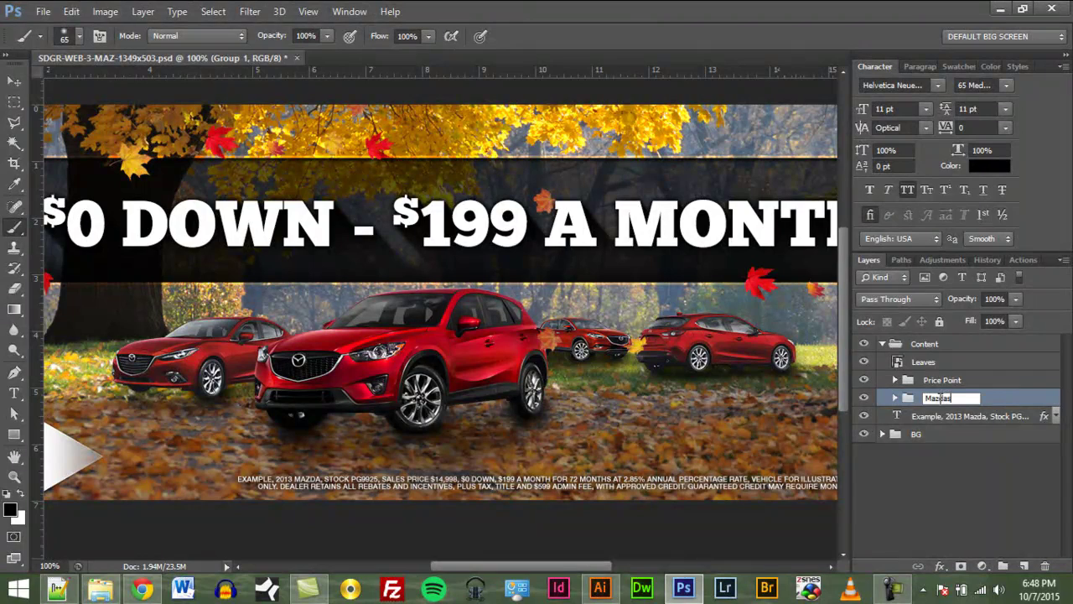
key(Return)
click(1016, 484)
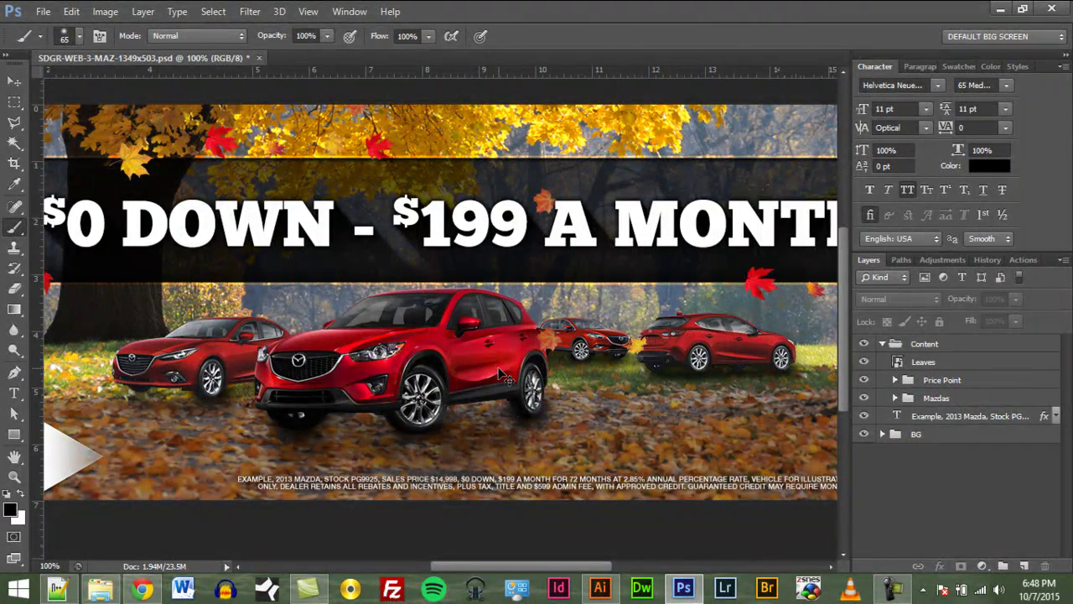
click(893, 587)
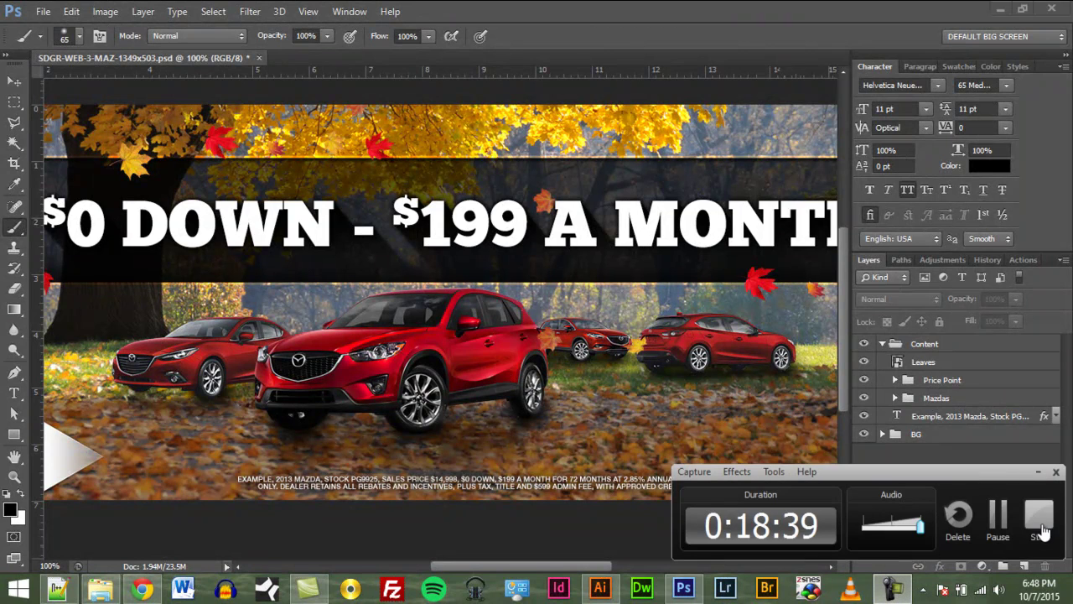